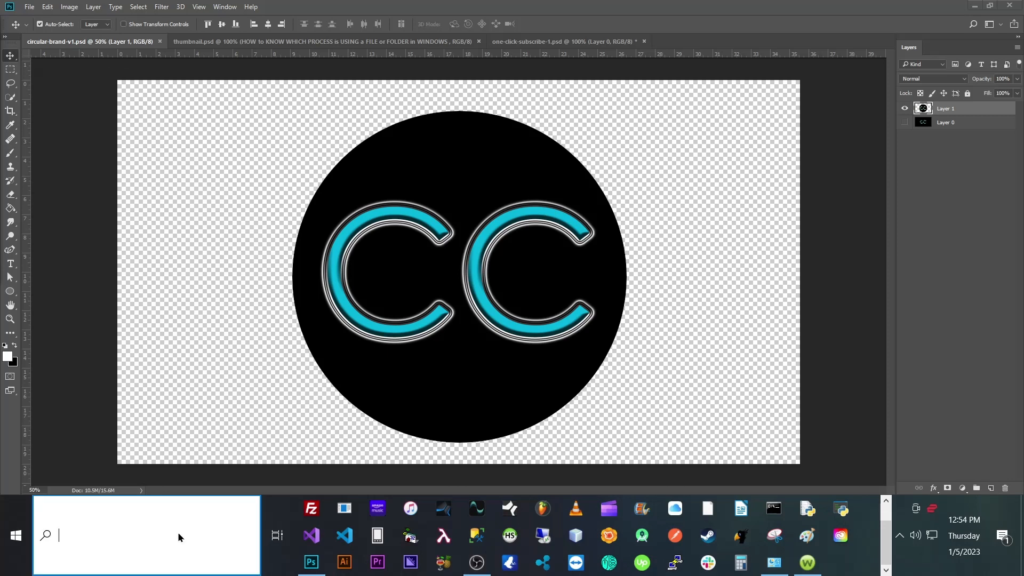
Search Windows for Photoshop and open Adobe Photoshop CC 2018
type("phto")
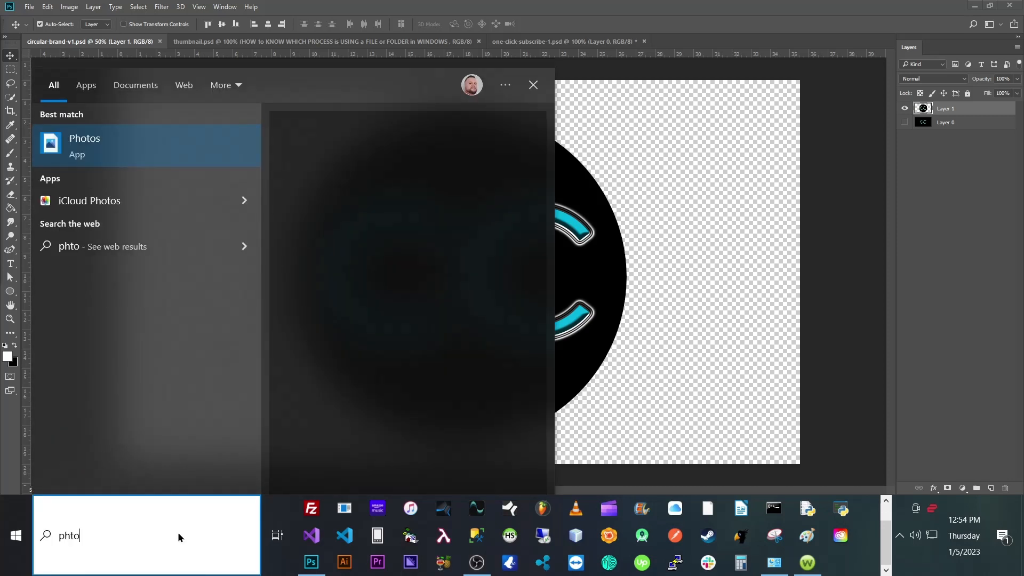
type("o")
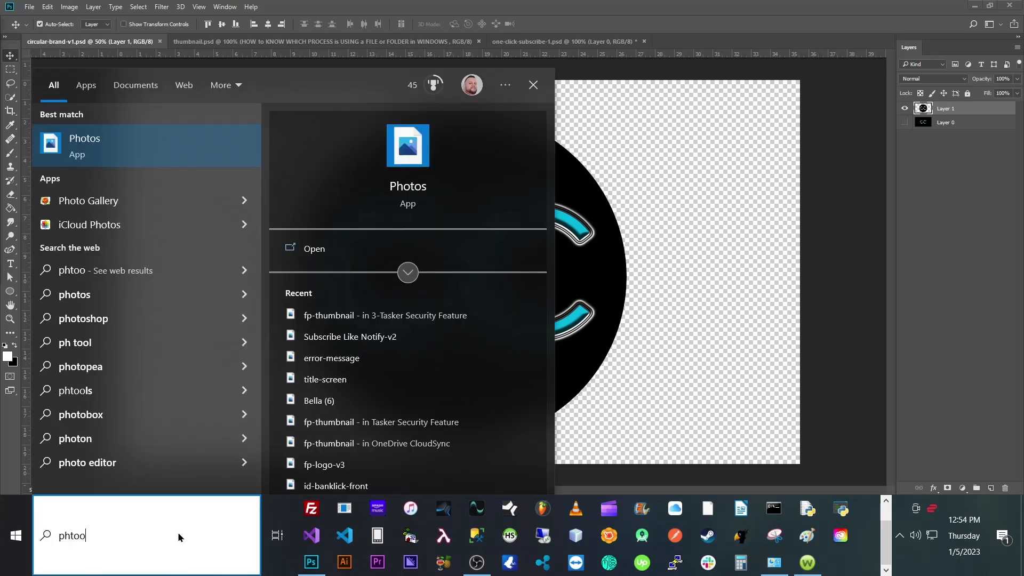
key("BackSpace")
key("BackSpace")
key("BackSpace")
type("otosh")
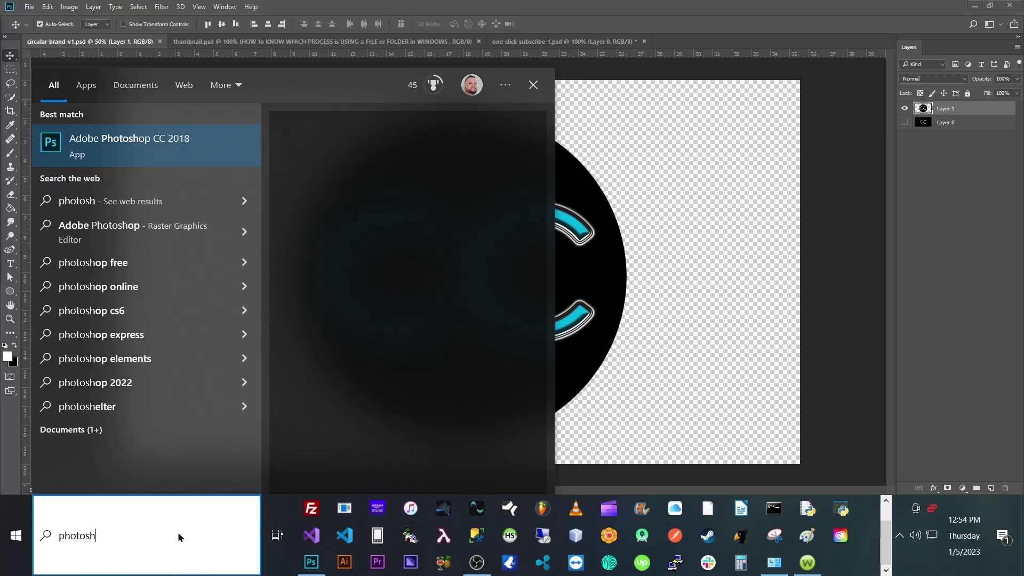
left_click(111, 154)
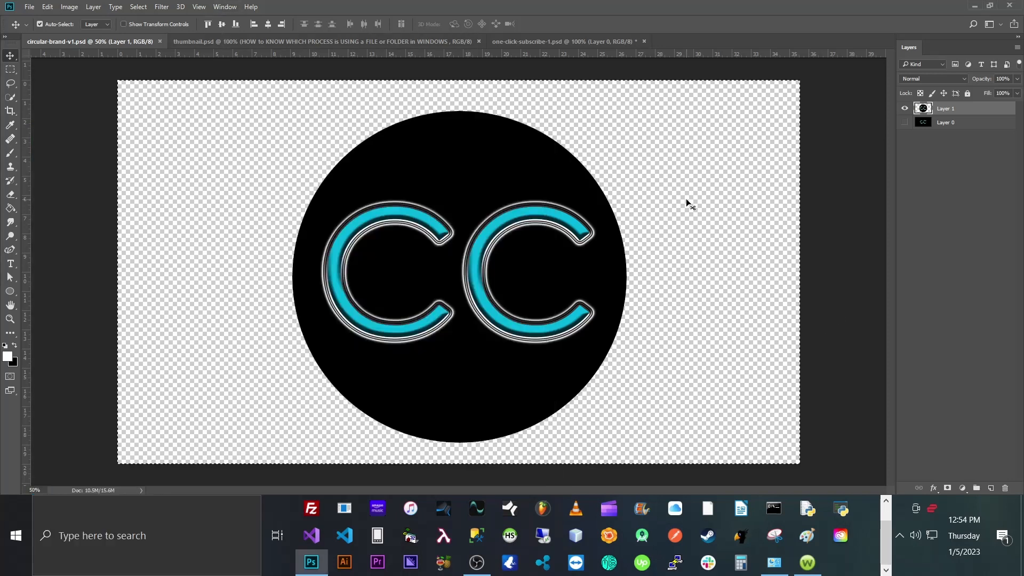
Start a new document with a width of 1280 pixels, a height of 720 pixels and landscape orientation
left_click(27, 6)
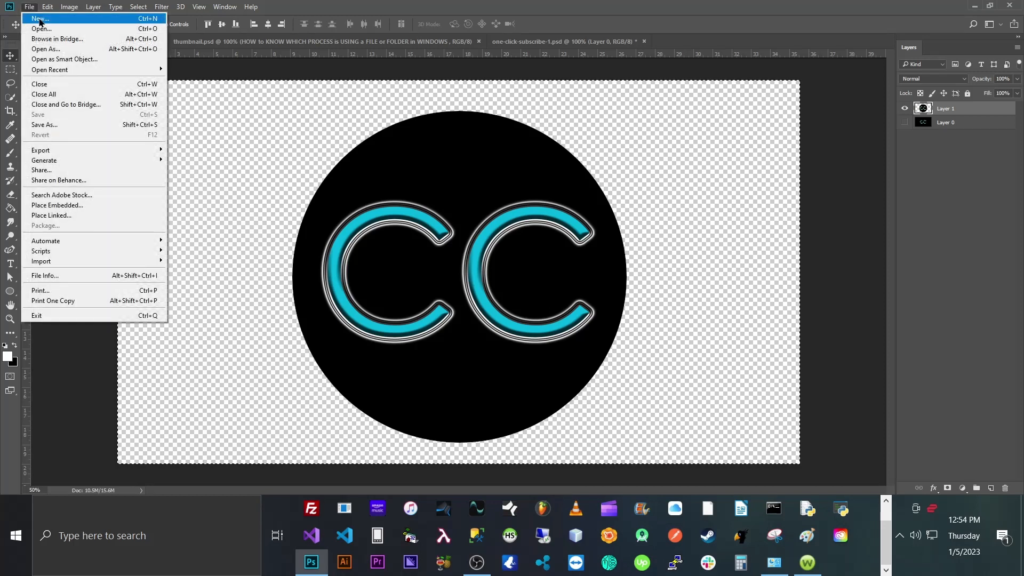
left_click(40, 20)
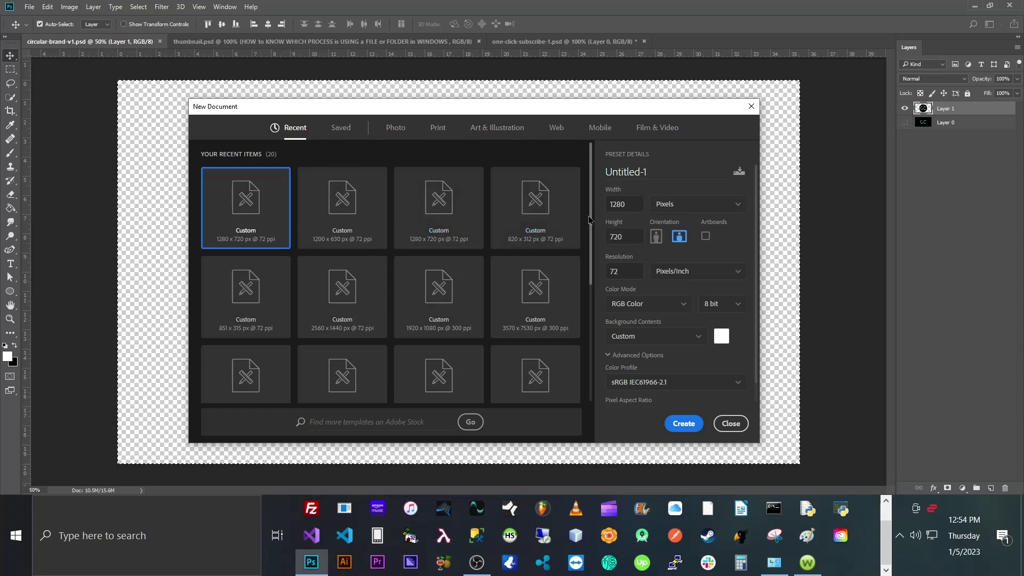
left_click_drag(638, 206, 594, 208)
type("12")
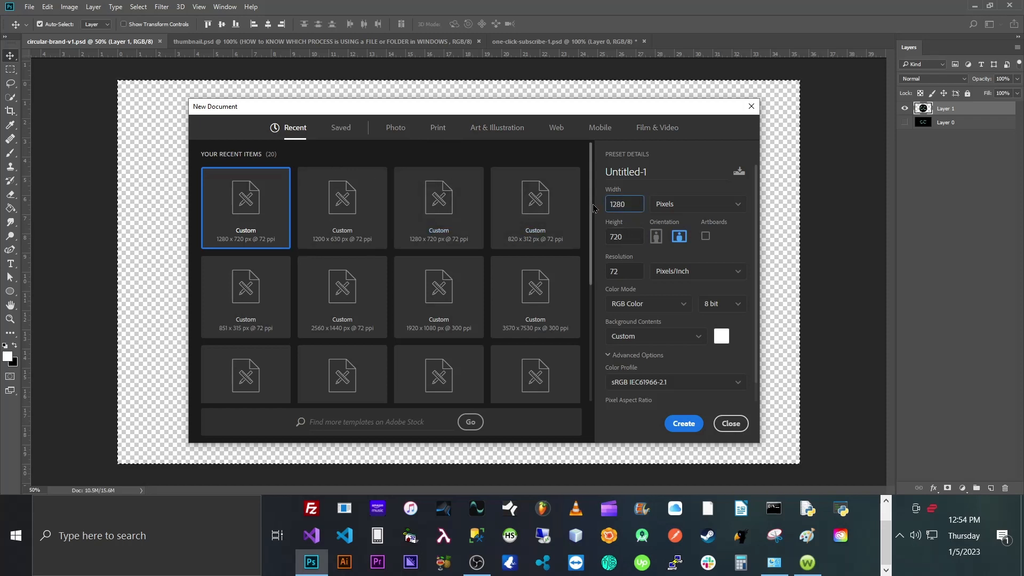
key("Tab")
type("7")
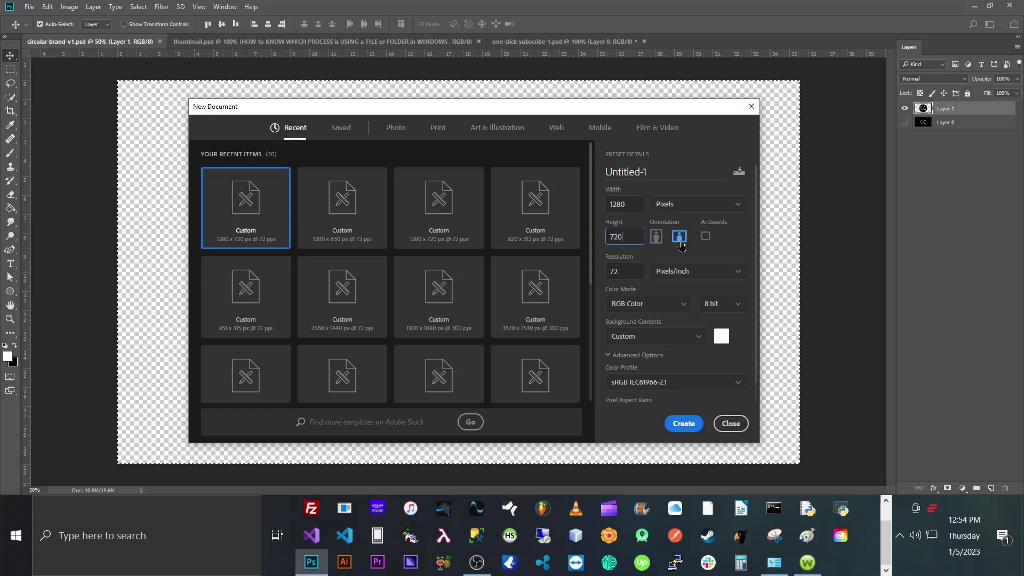
left_click(685, 244)
Try black (000000) as the new document's background color, and set it back to white (ffffff)
left_click(723, 343)
left_click_drag(721, 362, 744, 409)
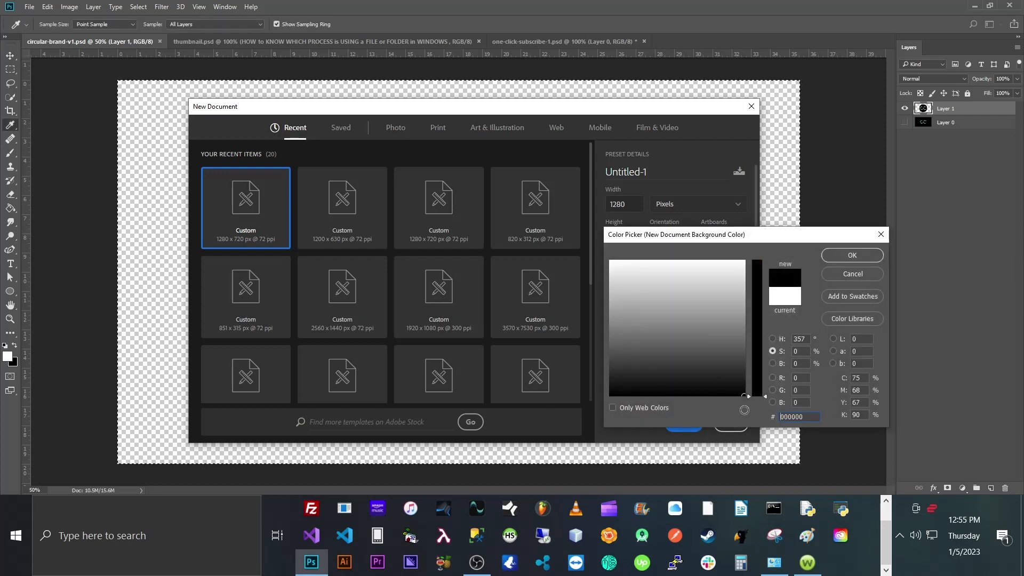
left_click(852, 255)
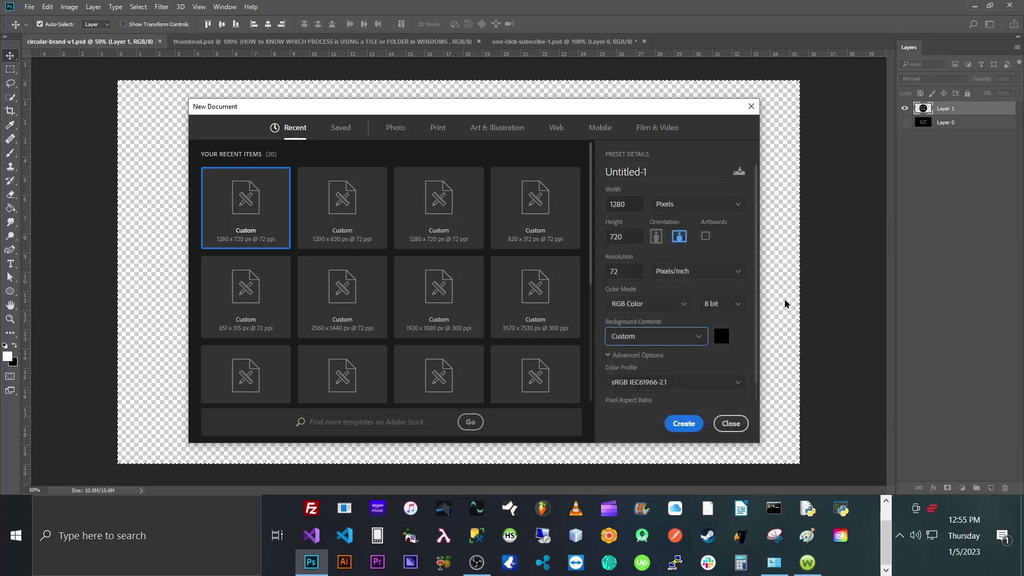
left_click(721, 346)
left_click_drag(721, 346, 720, 259)
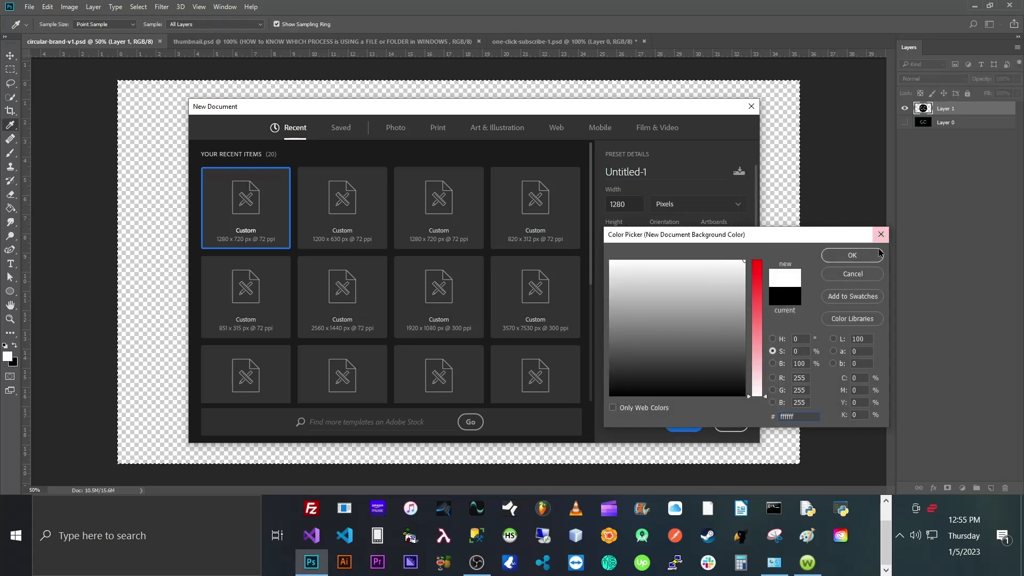
left_click(878, 255)
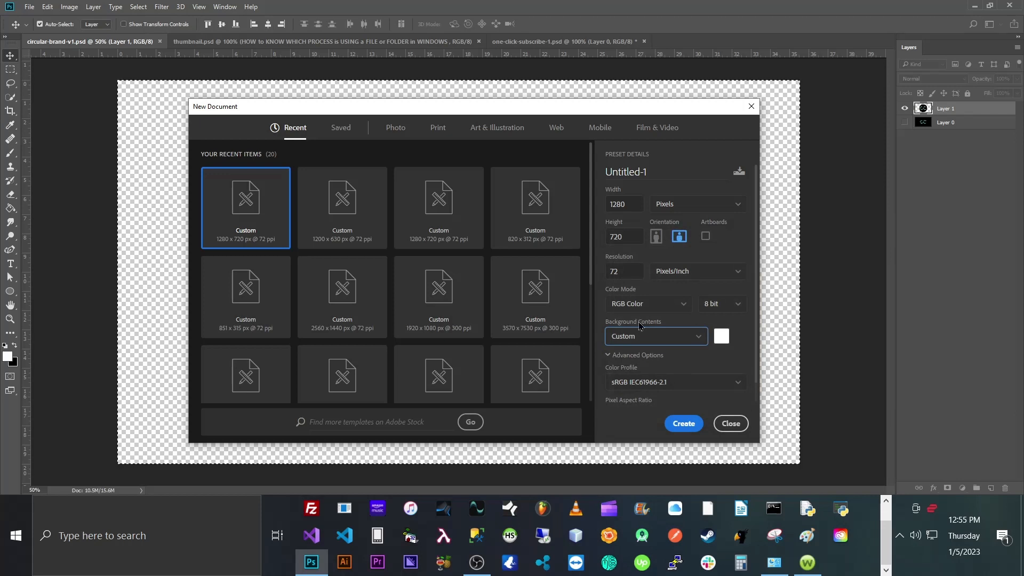
Keep the color mode at RGB Color and create the new document
left_click(635, 309)
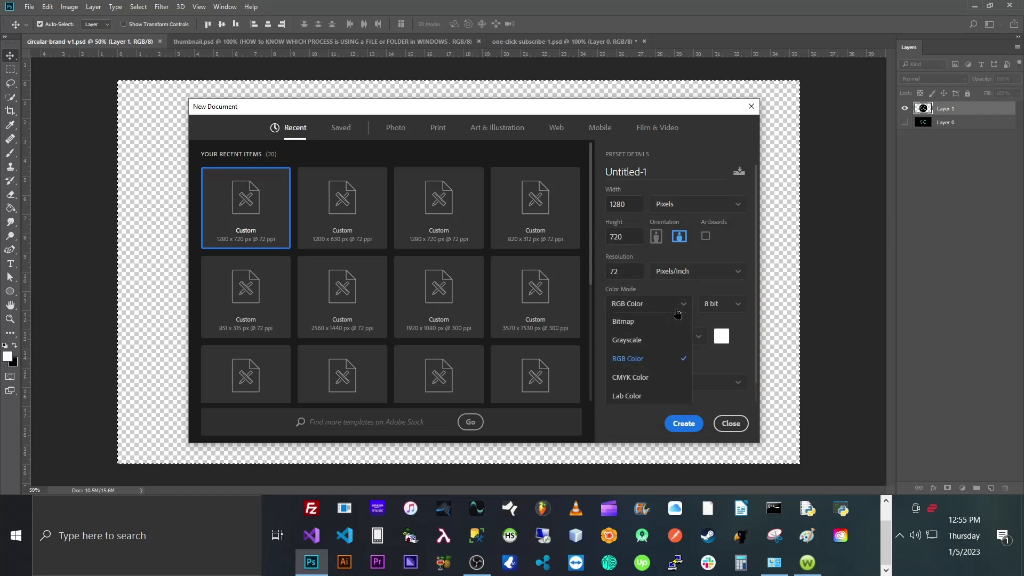
left_click(677, 313)
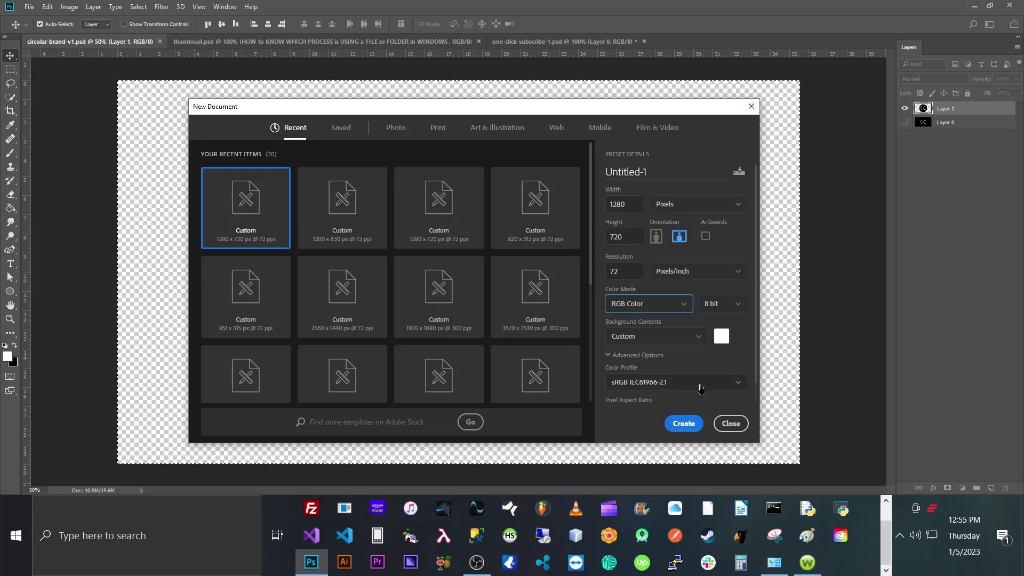
left_click(687, 425)
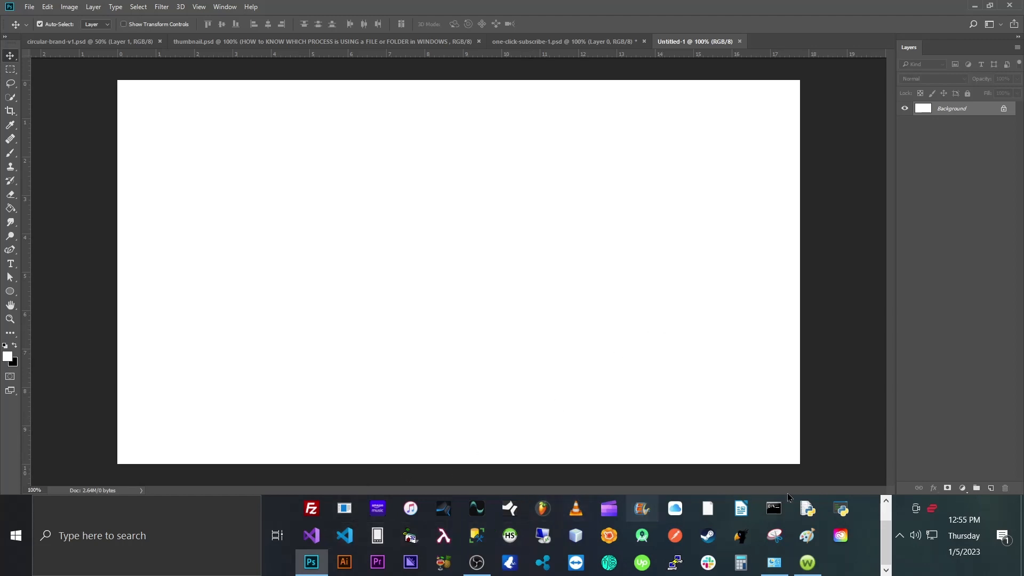
Switch to the Brave browser and open the Google homepage in the new tab
scroll(886, 533, "up", 1)
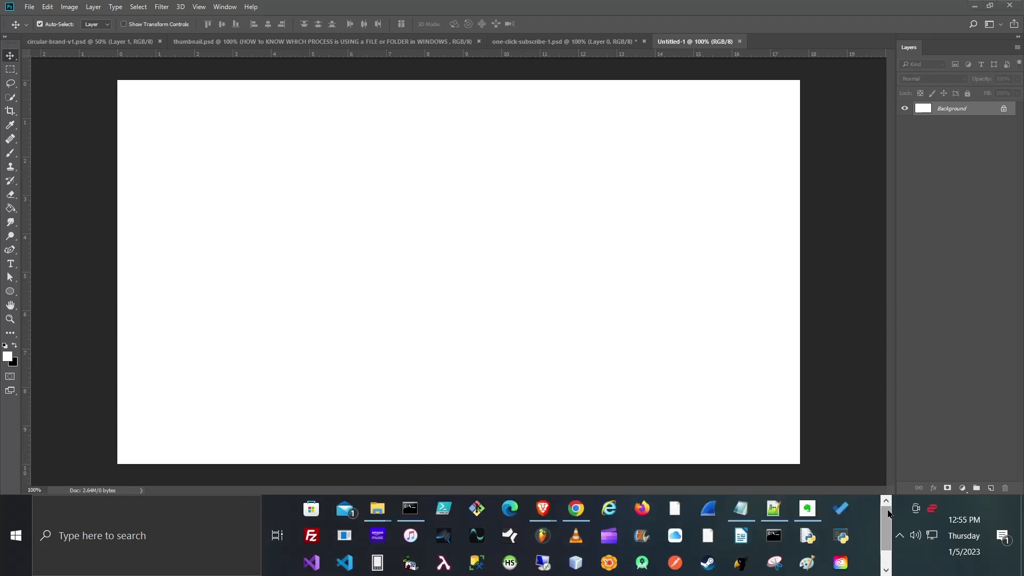
left_click(555, 520)
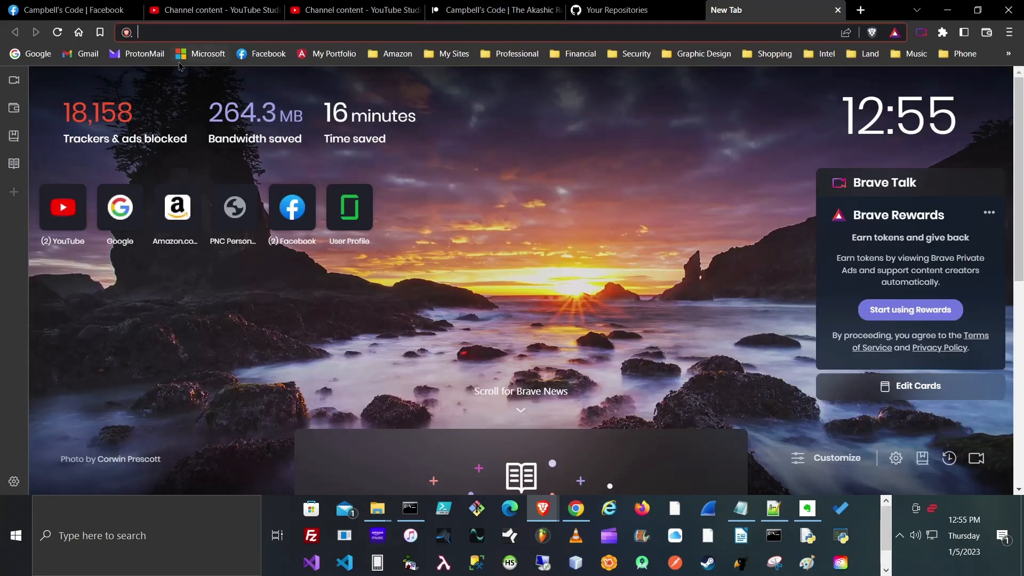
left_click(32, 53)
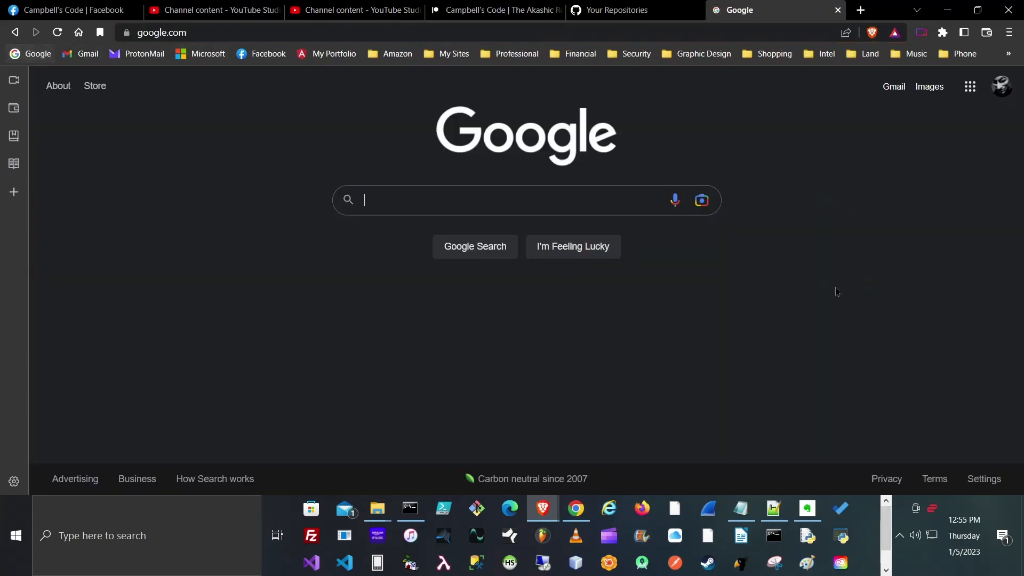
Search Google for "youtube" and show the image results
left_click(526, 193)
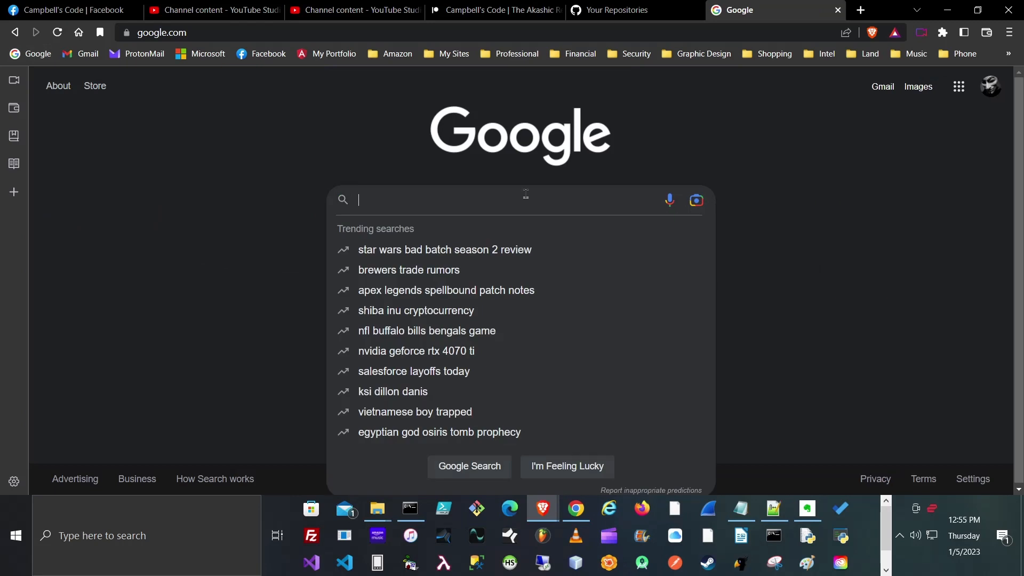
type("yupit")
key("BackSpace")
key("BackSpace")
key("BackSpace")
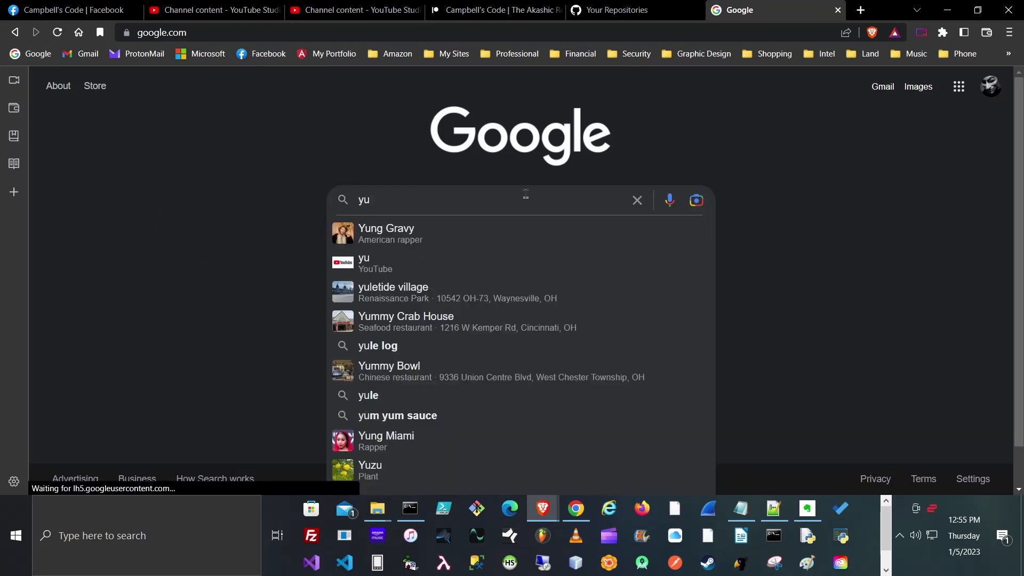
type("outube")
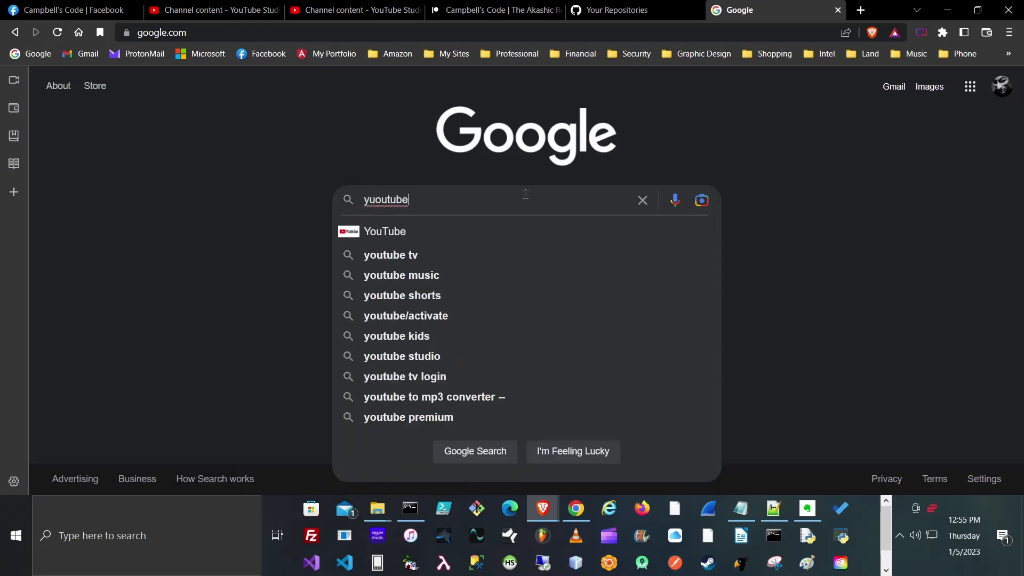
key("BackSpace")
key("BackSpace")
key("BackSpace")
key("BackSpace")
key("BackSpace")
key("BackSpace")
key("BackSpace")
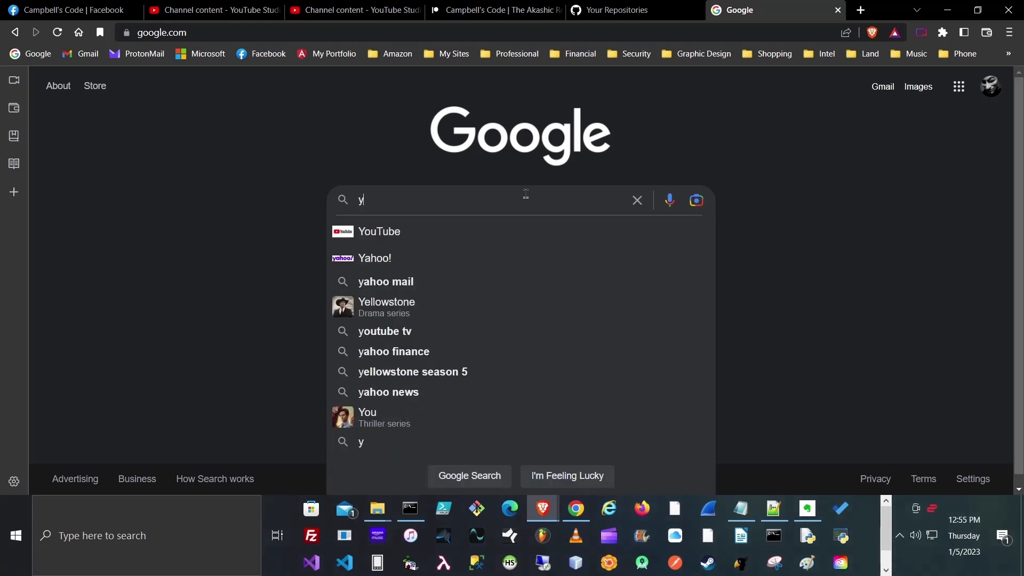
type("outube")
key("Return")
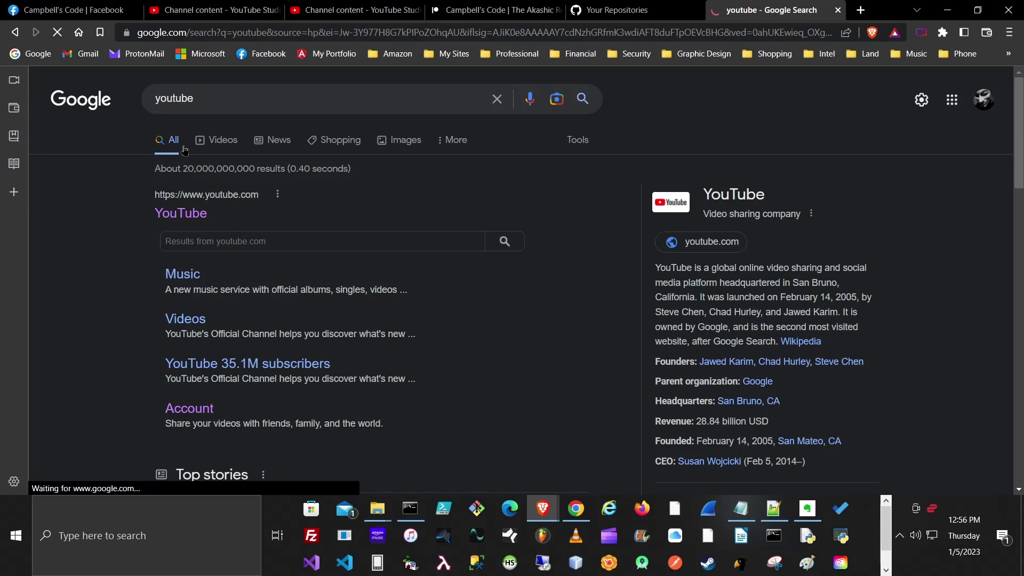
left_click(414, 152)
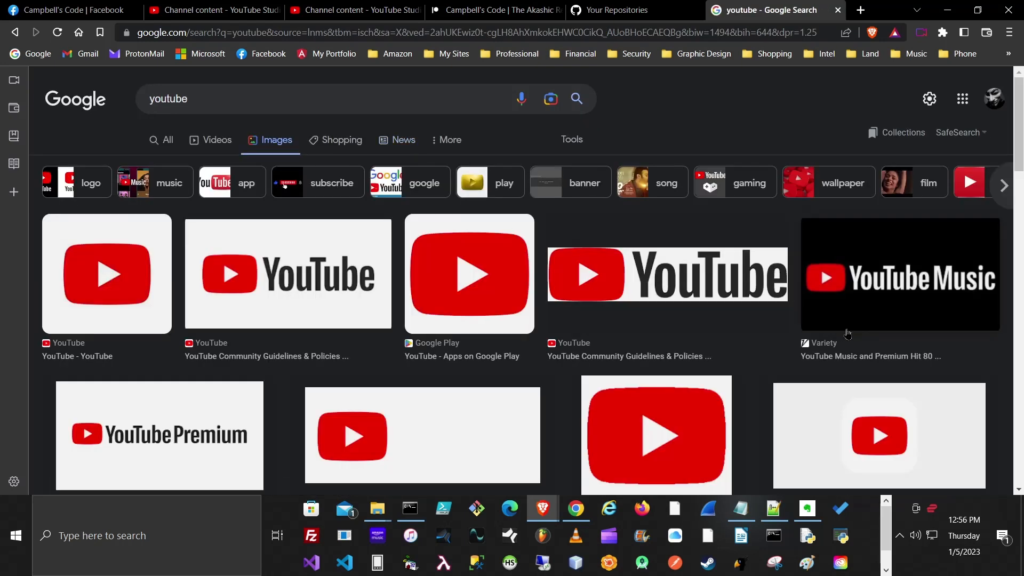
Look through the YouTube image results for a suitable logo picture
scroll(847, 334, "down", 2)
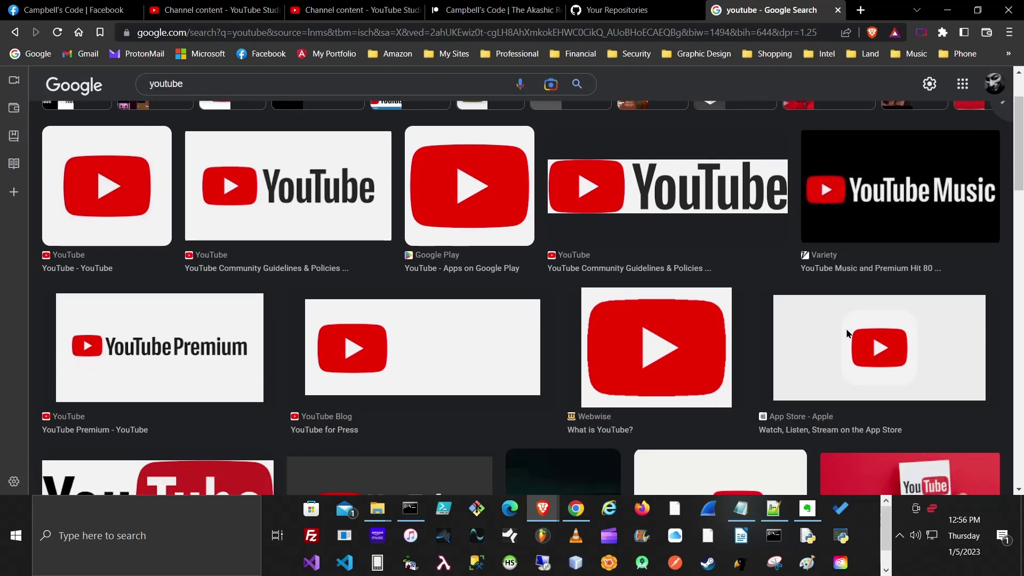
scroll(847, 334, "down", 1)
scroll(847, 336, "up", 3)
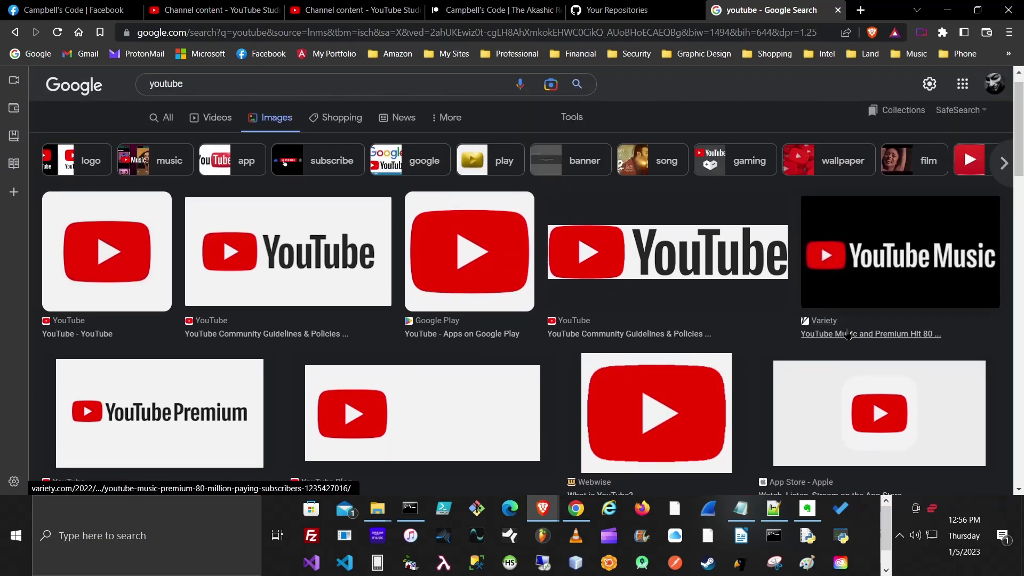
scroll(451, 324, "down", 3)
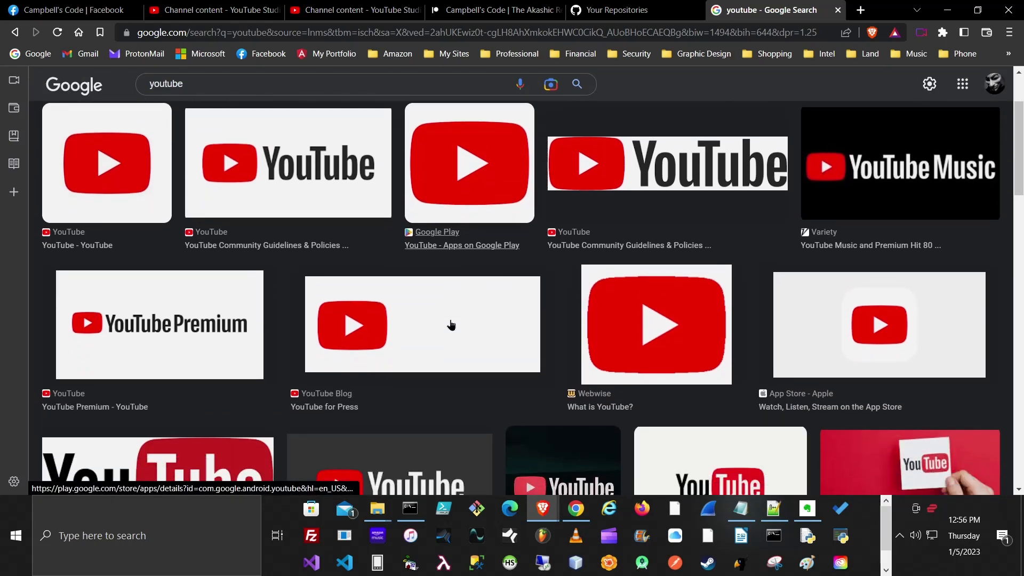
scroll(451, 324, "down", 2)
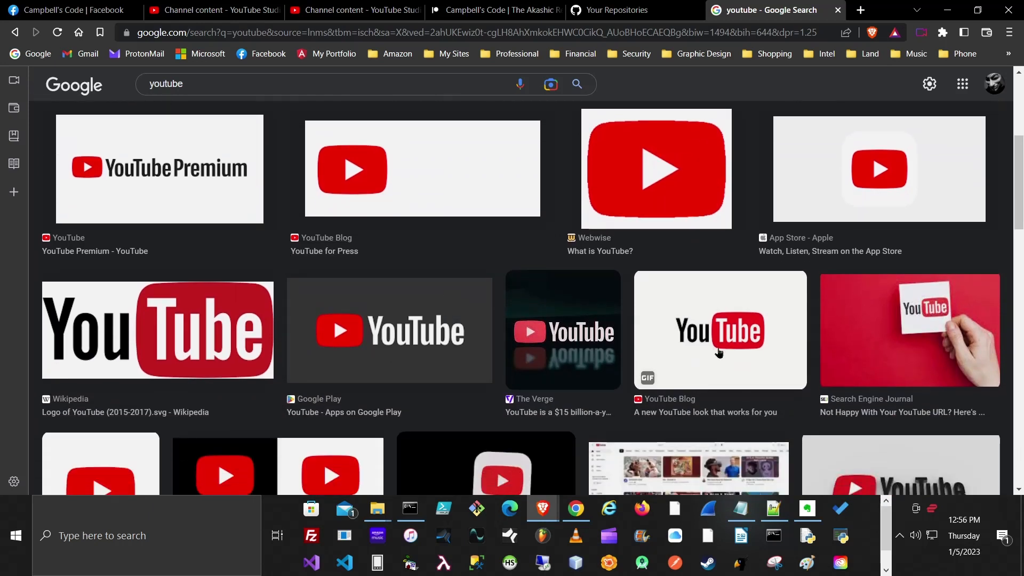
scroll(718, 352, "down", 2)
scroll(718, 351, "down", 2)
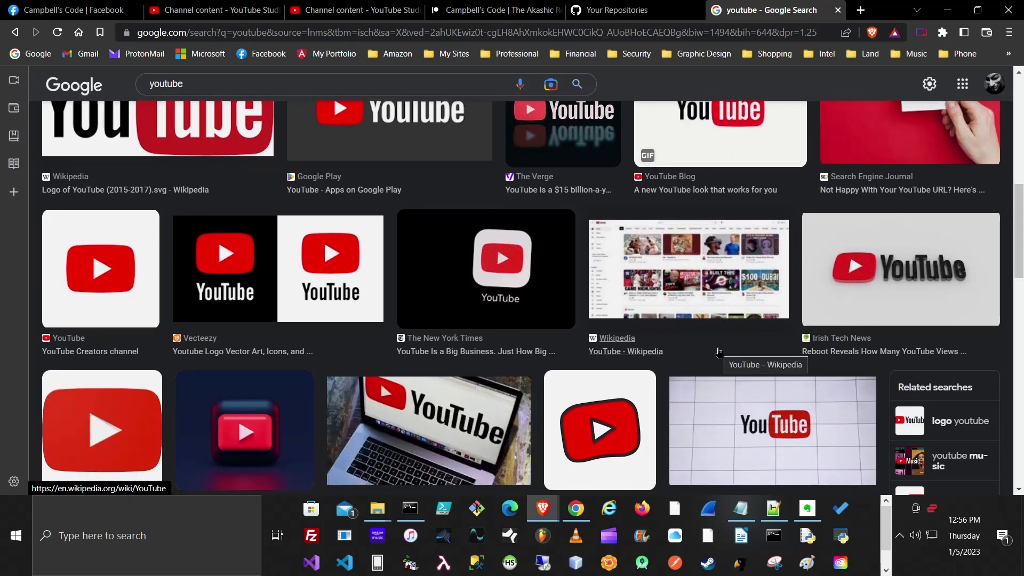
scroll(718, 352, "down", 1)
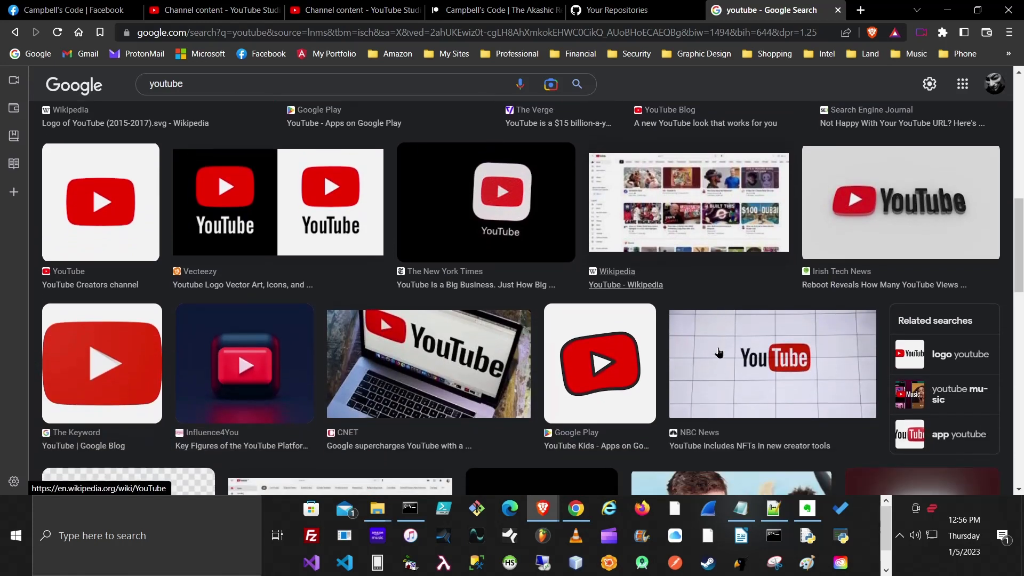
scroll(719, 351, "down", 2)
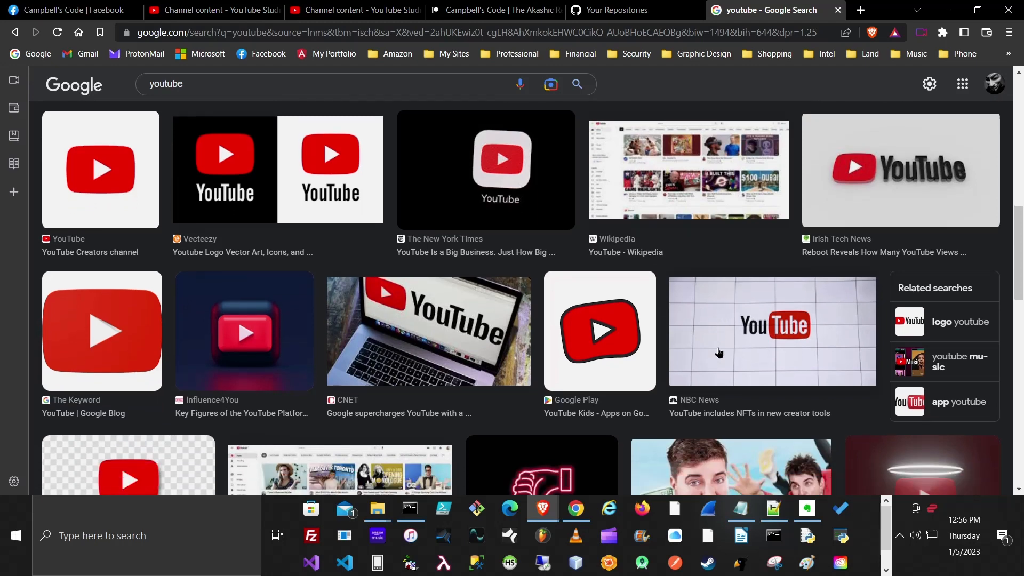
scroll(719, 352, "down", 1)
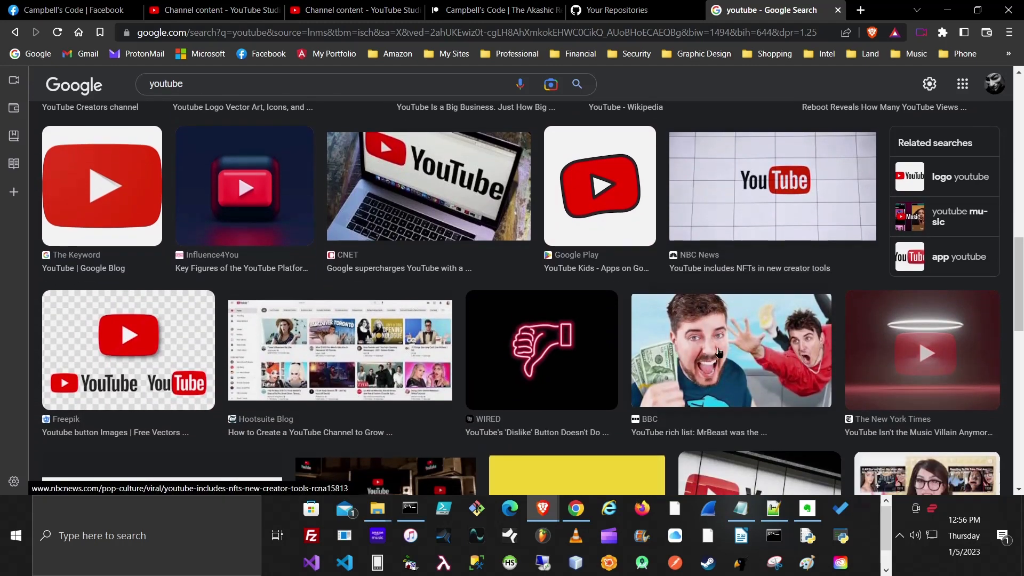
scroll(719, 352, "down", 3)
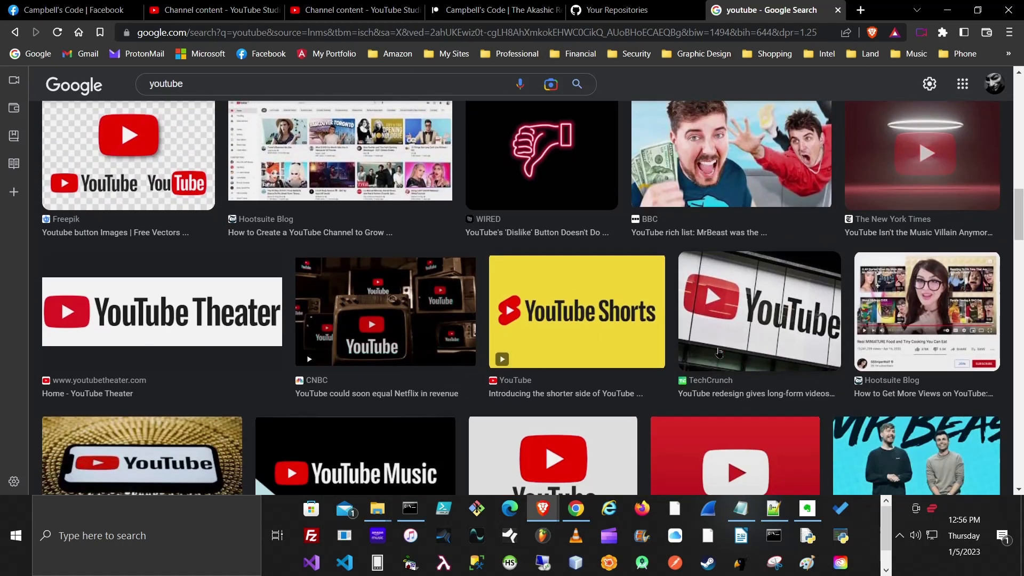
scroll(718, 352, "down", 5)
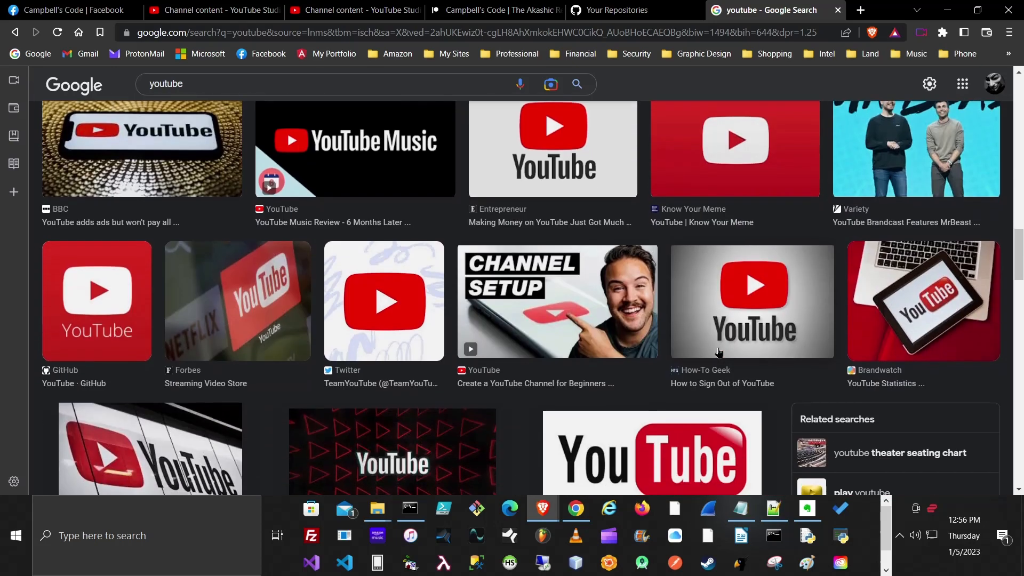
scroll(718, 352, "down", 5)
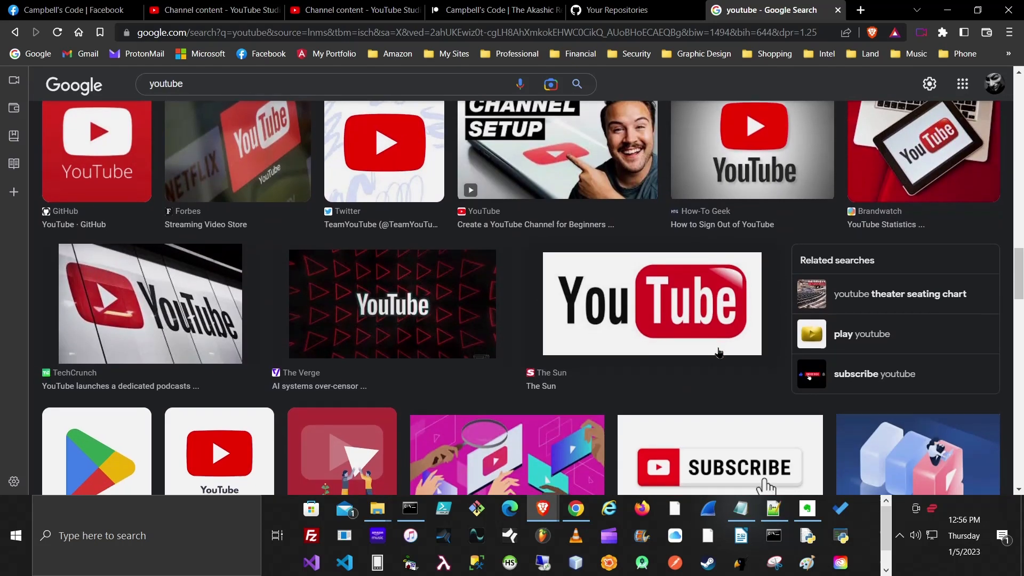
scroll(719, 352, "up", 15)
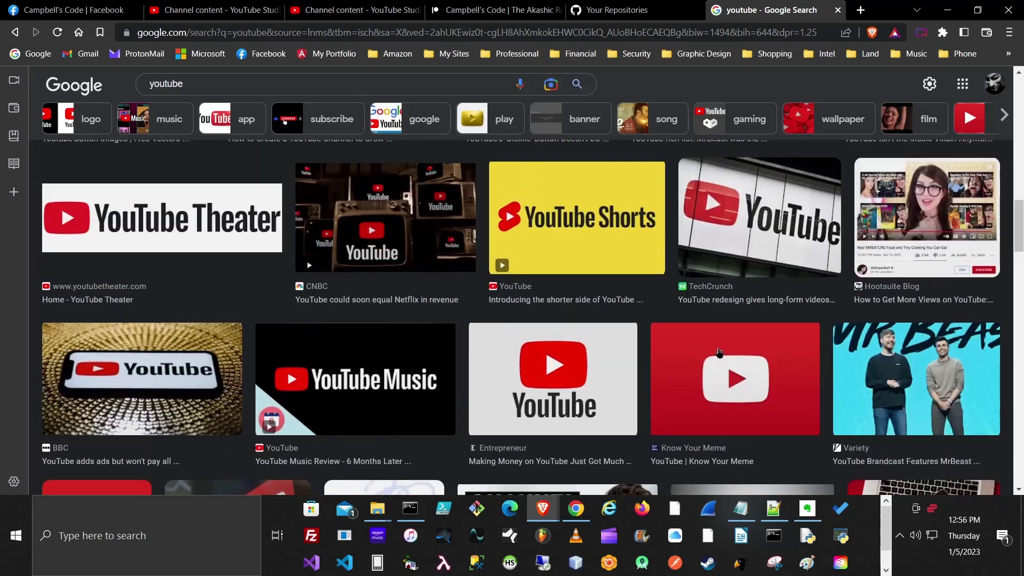
scroll(719, 352, "up", 15)
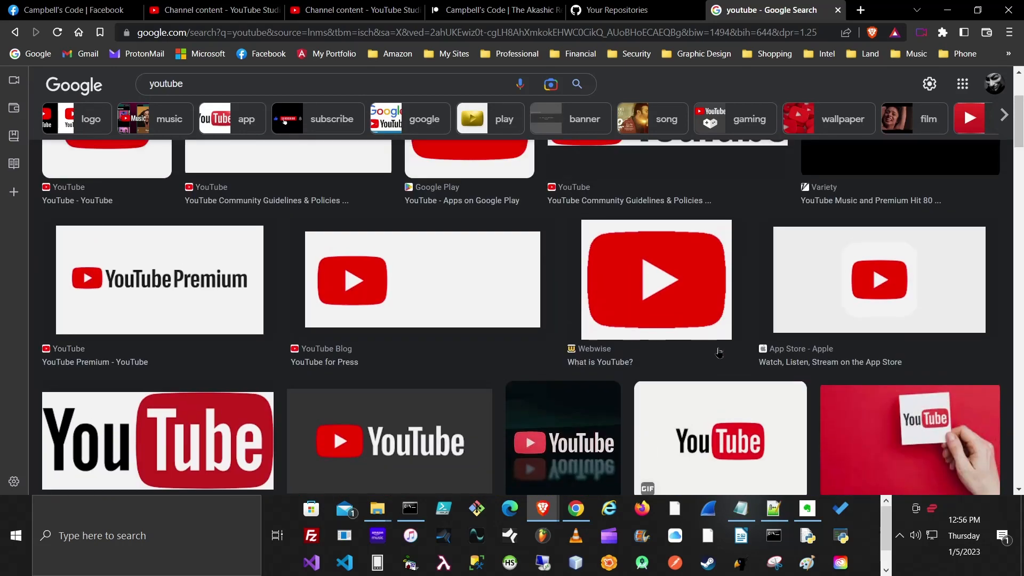
scroll(719, 352, "up", 1)
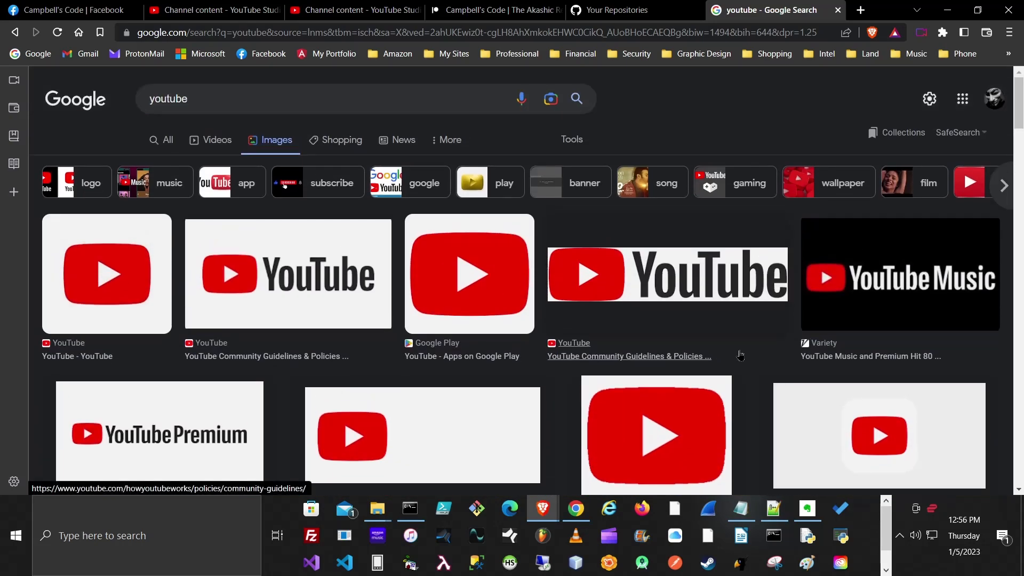
Start saving the YouTube Community Guidelines logo image, choosing Campbells Code > Videos > 1-In Progress > 5-How to Create a YouTube Thumbnail Using Photoshop as the destination
left_click(300, 290)
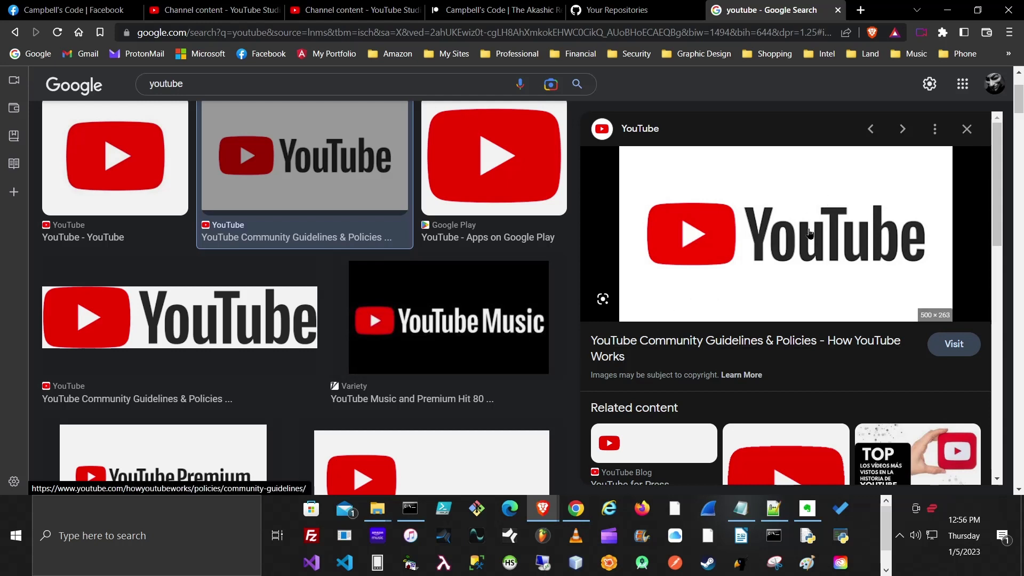
right_click(807, 243)
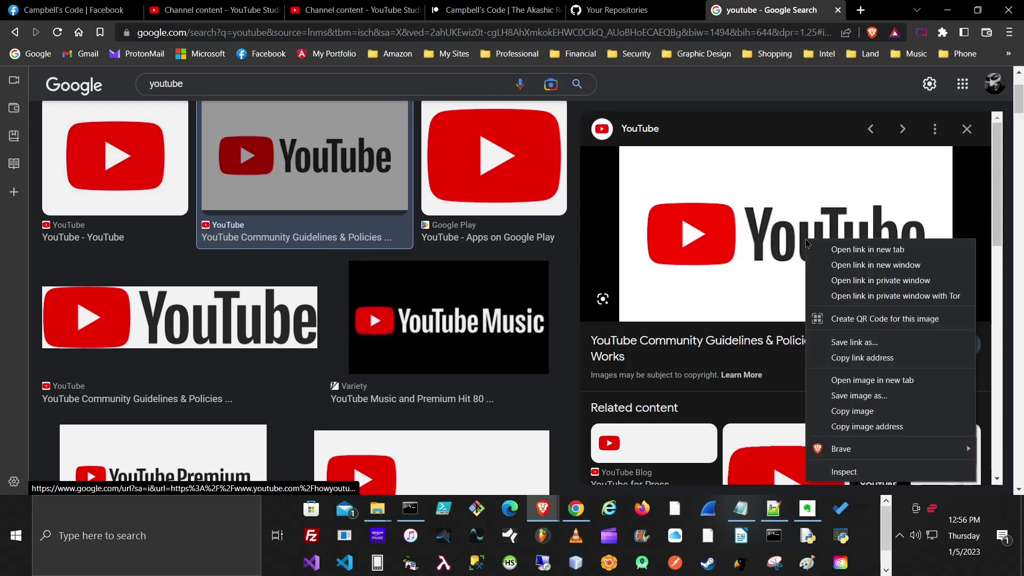
left_click(875, 400)
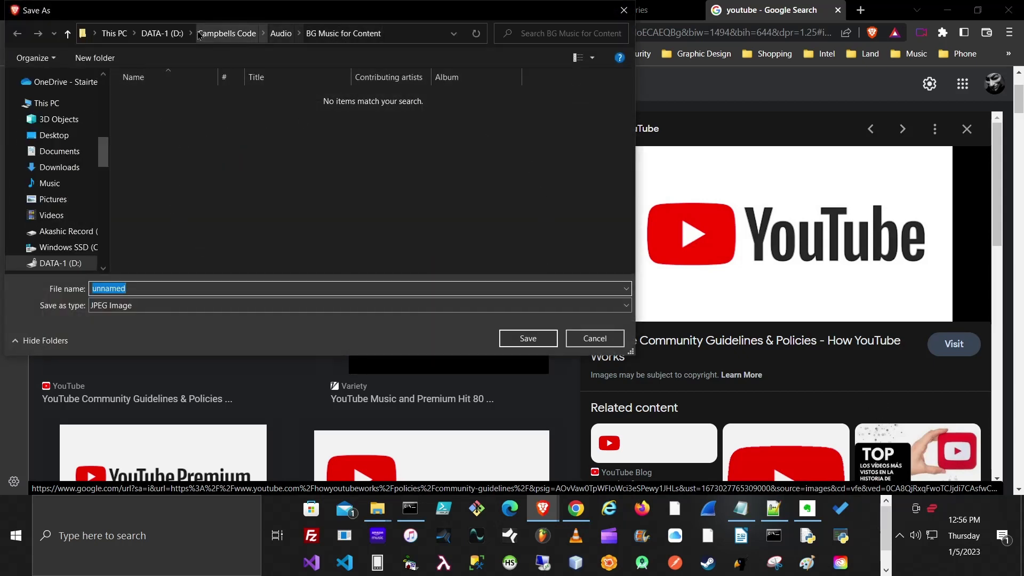
left_click(224, 32)
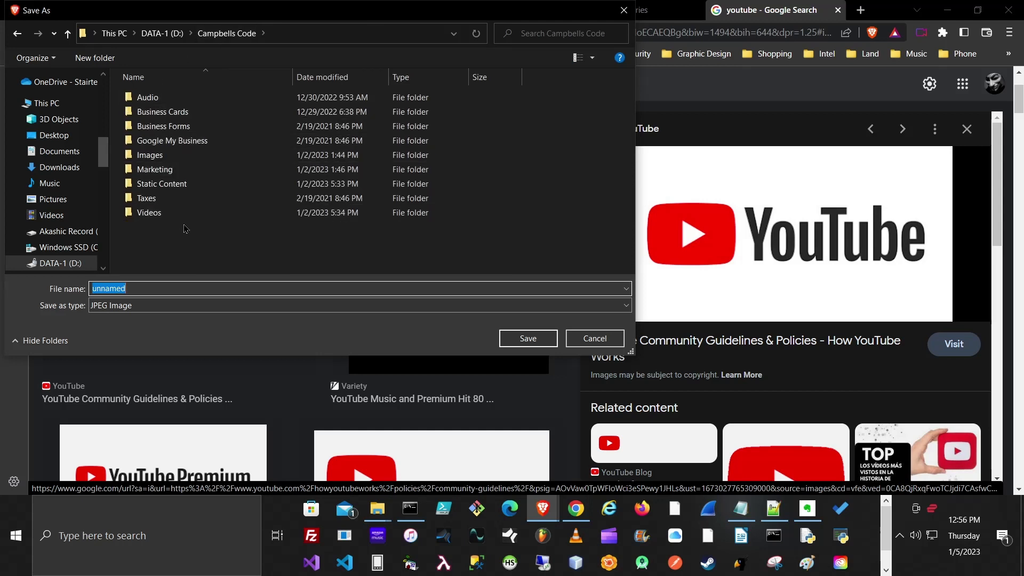
double_click(199, 215)
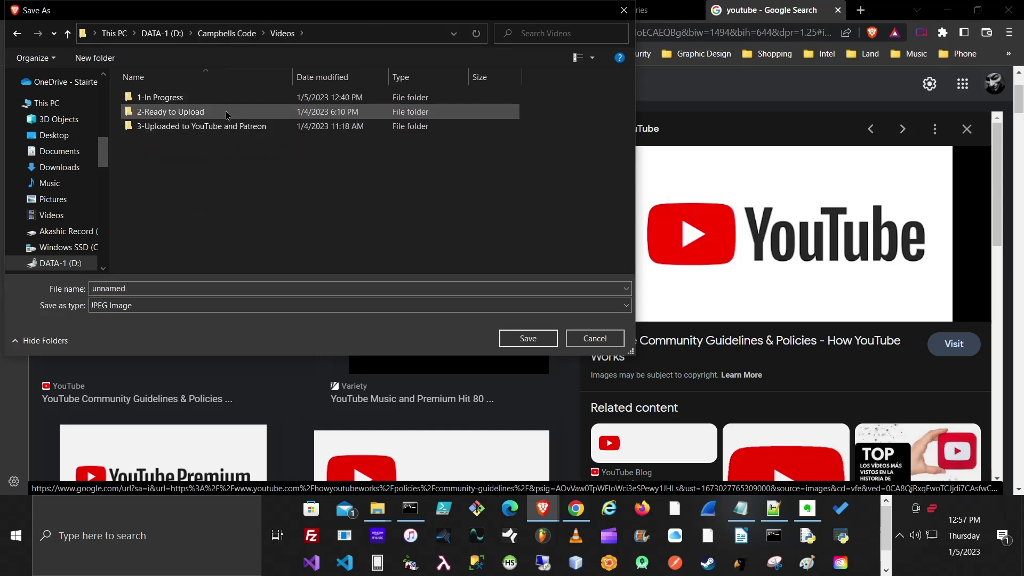
double_click(227, 98)
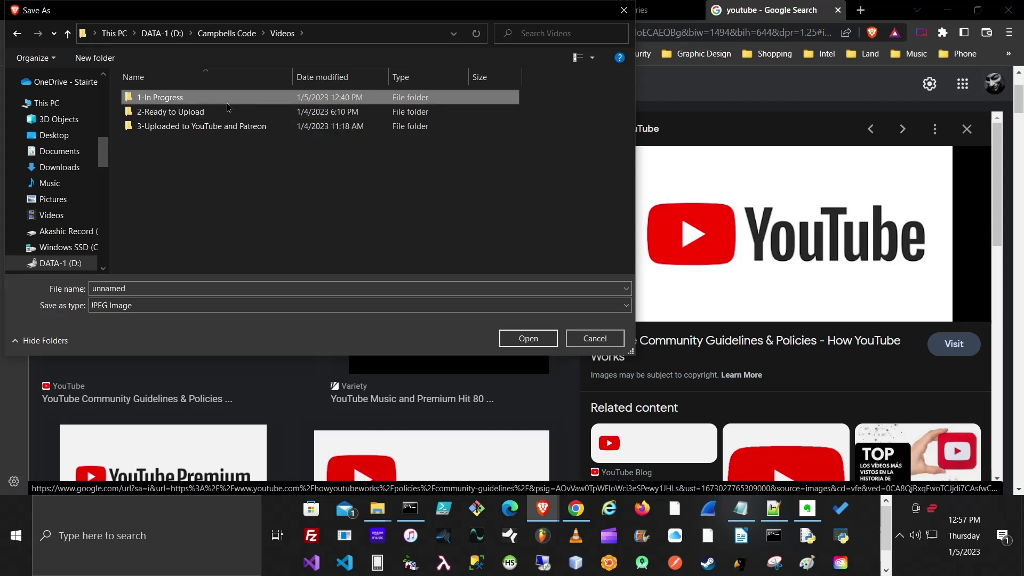
double_click(227, 102)
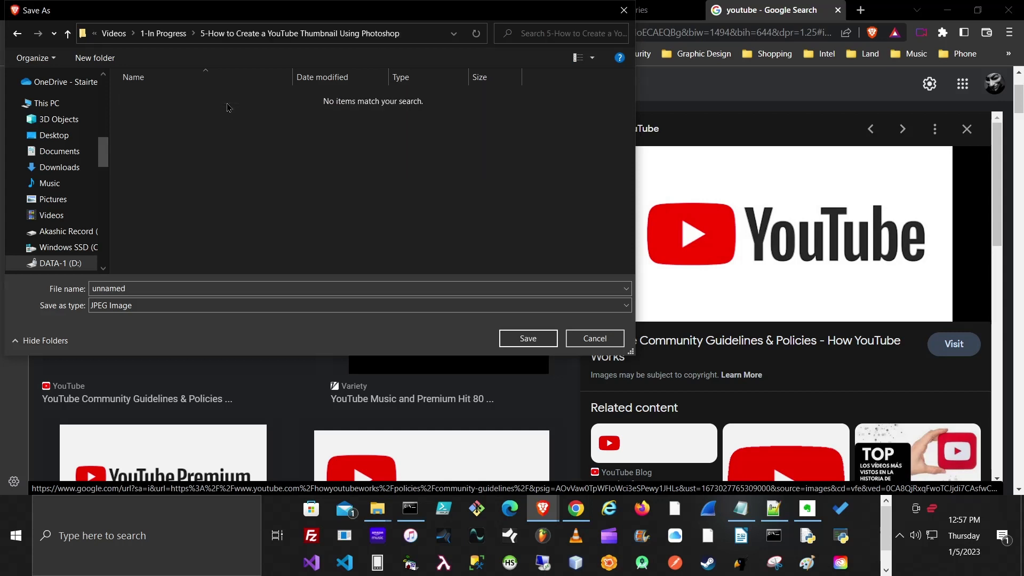
Name the image file youtube, keep the JPEG Image type, and save it
left_click_drag(129, 288, 57, 291)
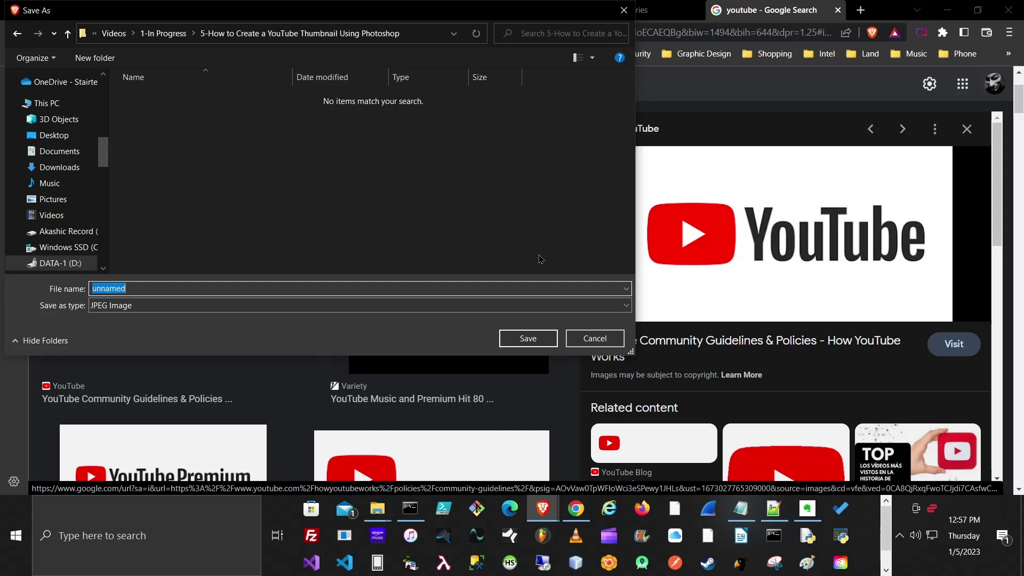
type("youtube")
left_click(144, 308)
left_click(186, 318)
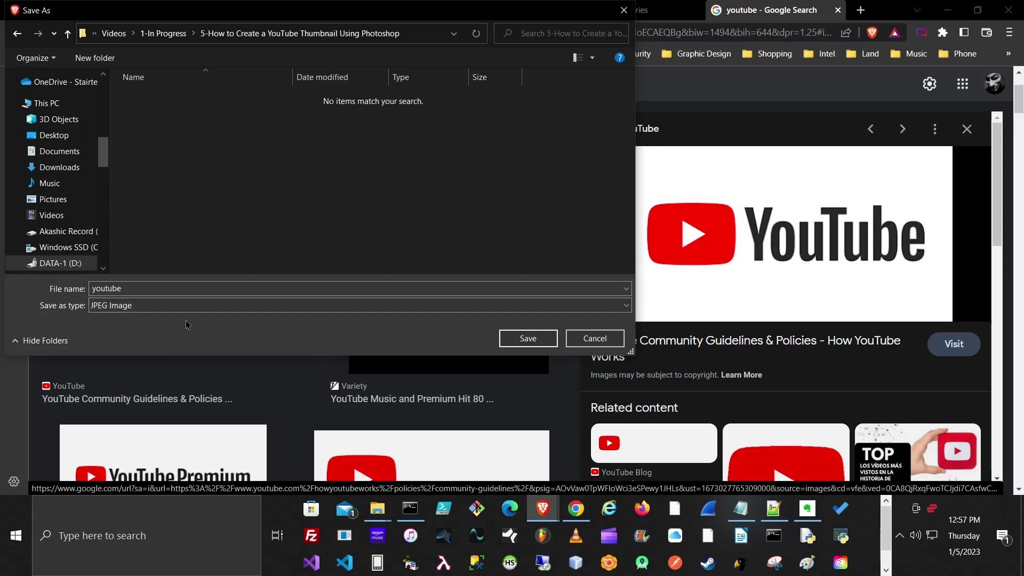
left_click(542, 340)
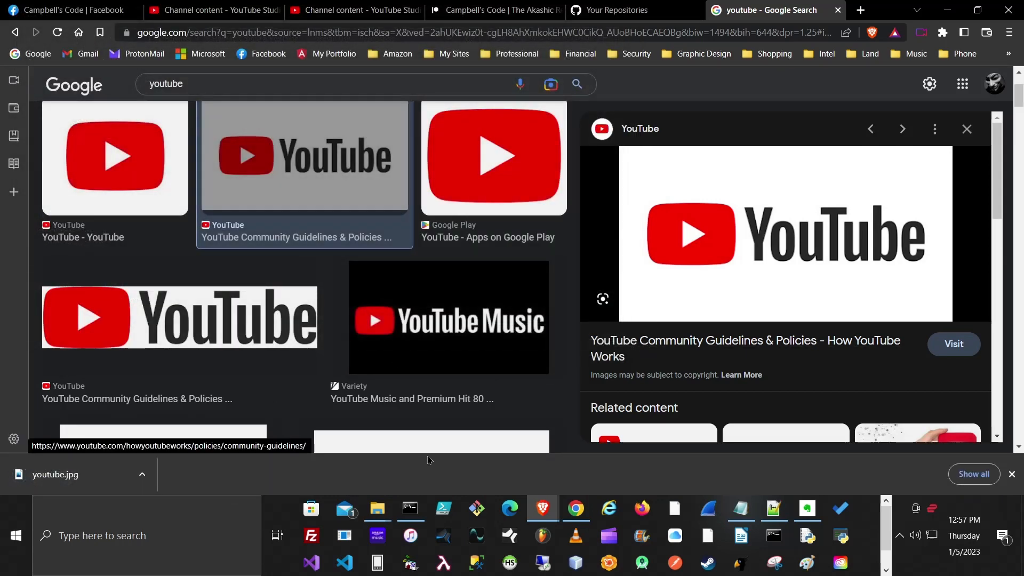
Minimize the browser, find Paint with the Windows search, and switch to it
left_click(947, 10)
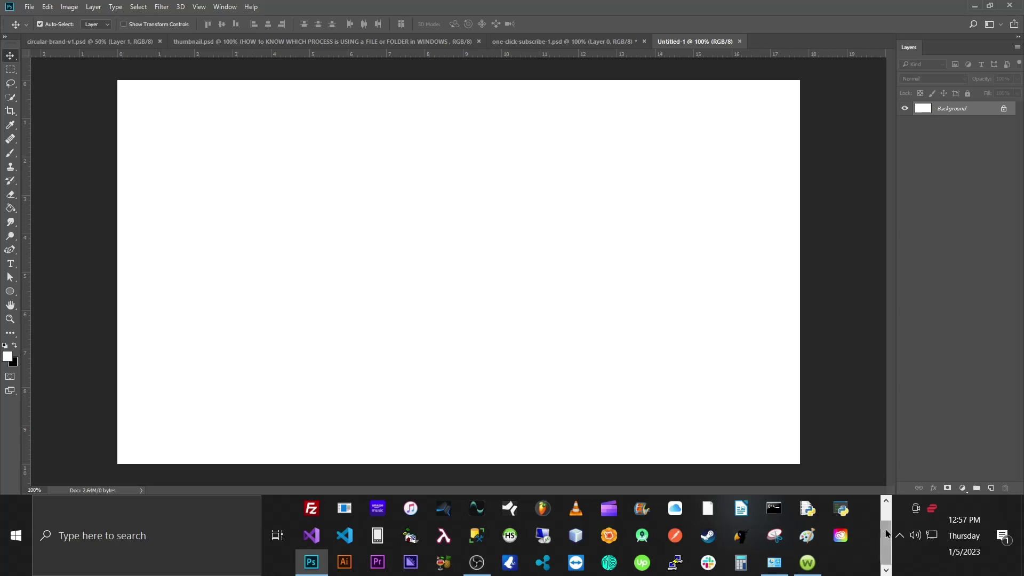
left_click(887, 502)
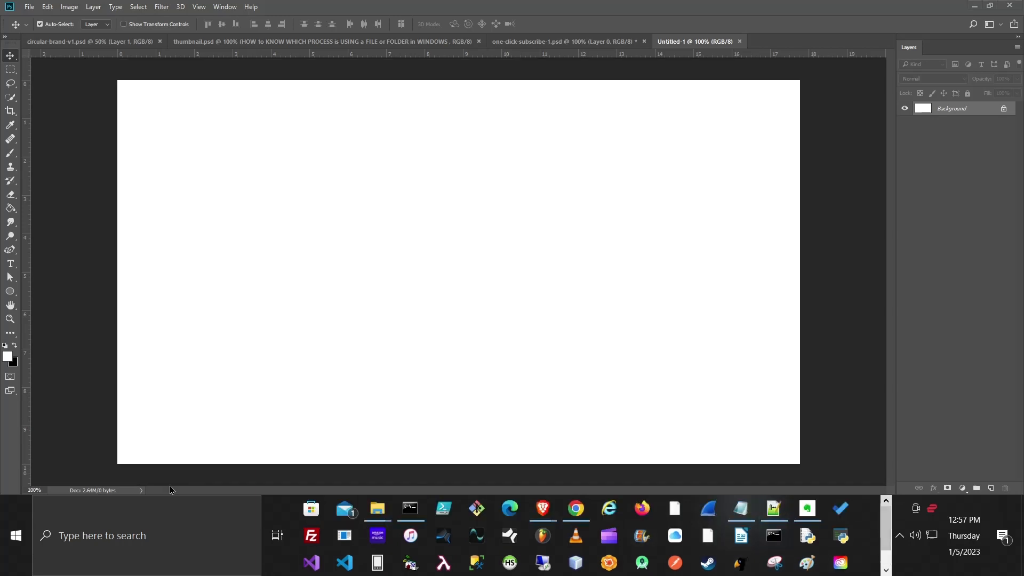
left_click(174, 530)
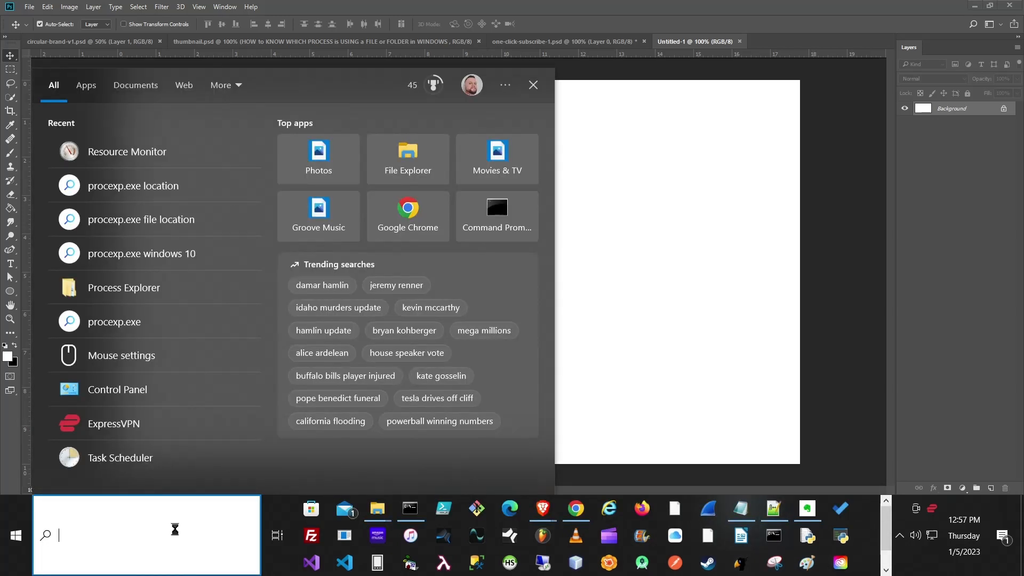
type("paint")
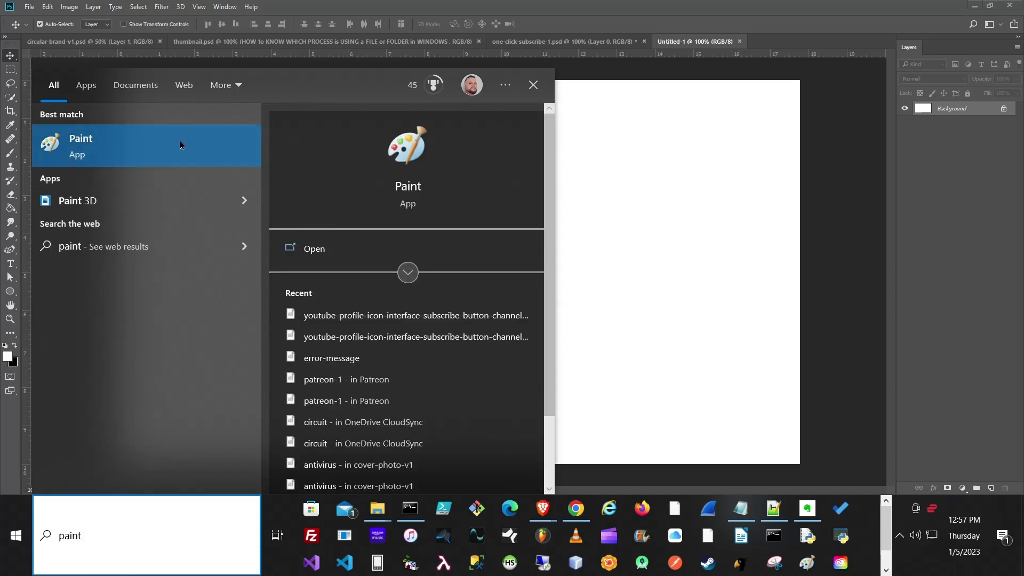
left_click(172, 151)
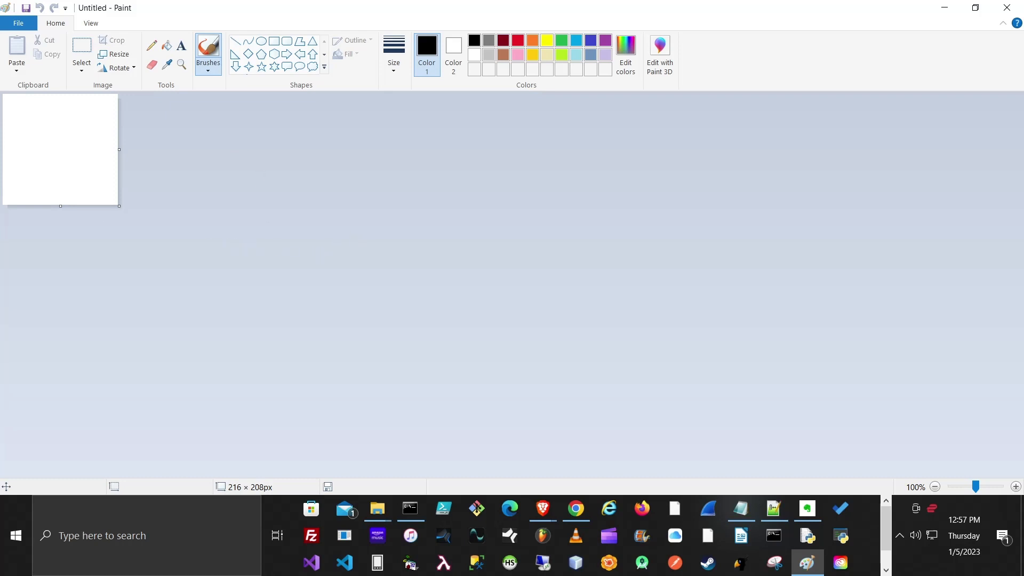
Open the saved youtube JPG in Paint from its File Explorer folder, and move the folder window out of the way
left_click(377, 508)
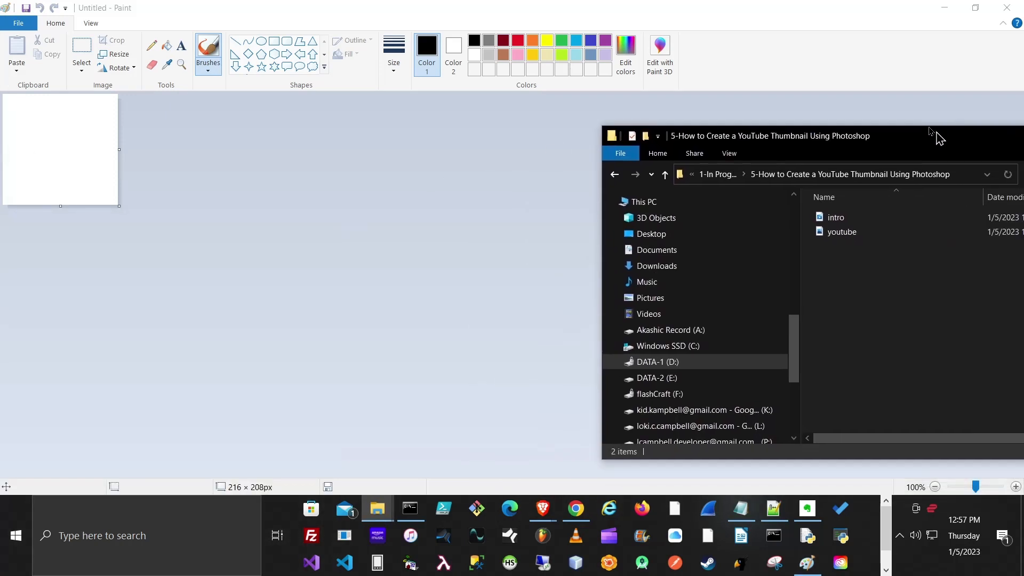
left_click_drag(938, 138, 708, 128)
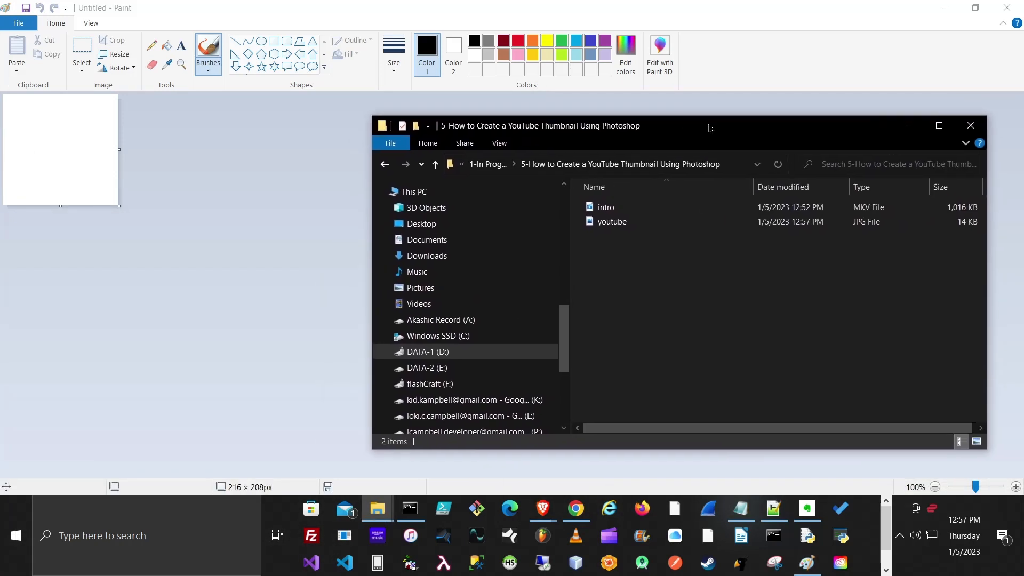
left_click(637, 224)
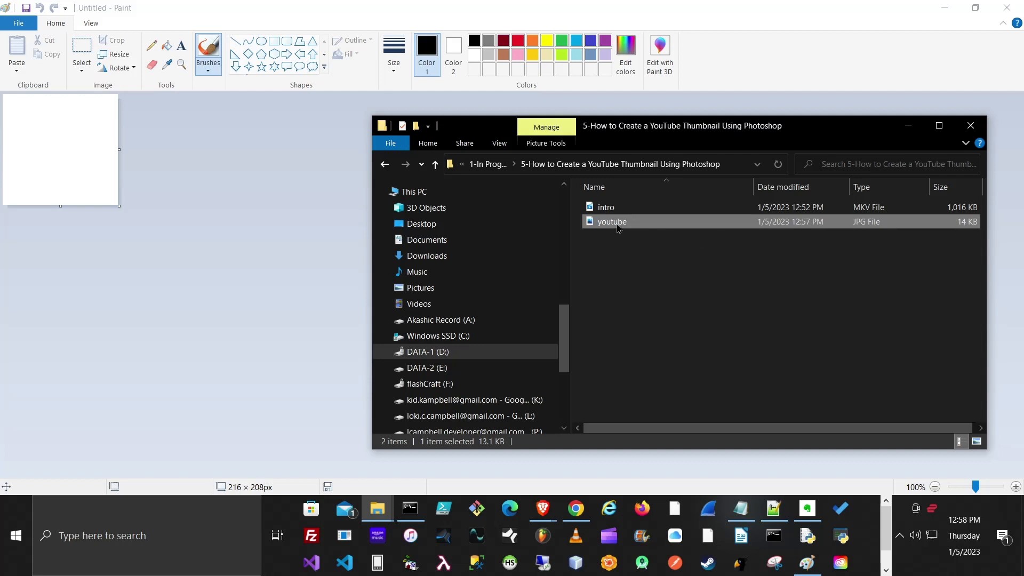
mouse_move(617, 229)
left_mouse_down()
mouse_move(483, 245)
mouse_move(208, 244)
left_mouse_up()
left_click_drag(105, 190, 96, 183)
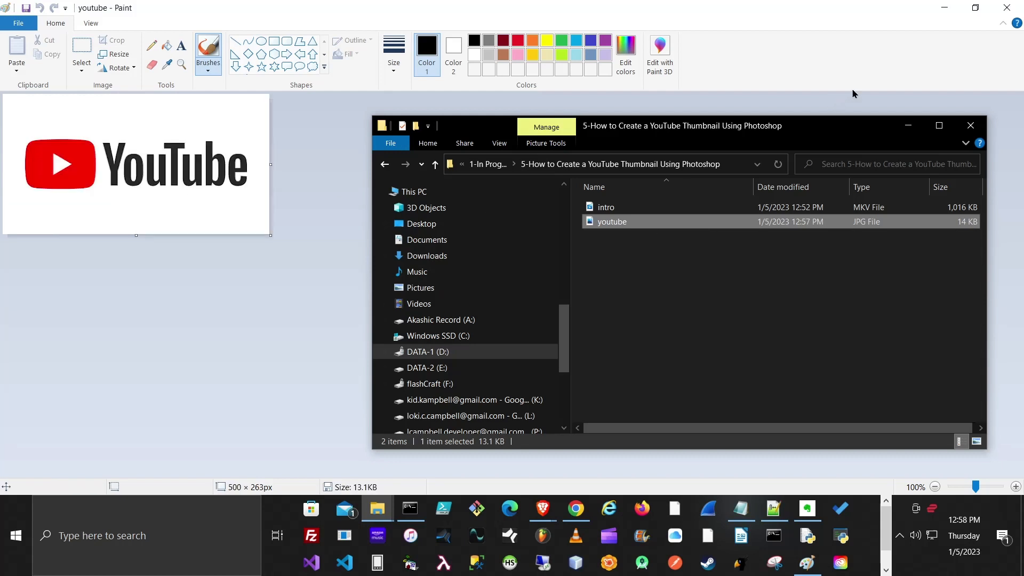
mouse_move(877, 136)
left_mouse_down()
mouse_move(192, 159)
mouse_move(213, 217)
mouse_move(0, 207)
mouse_move(0, 11)
left_mouse_up()
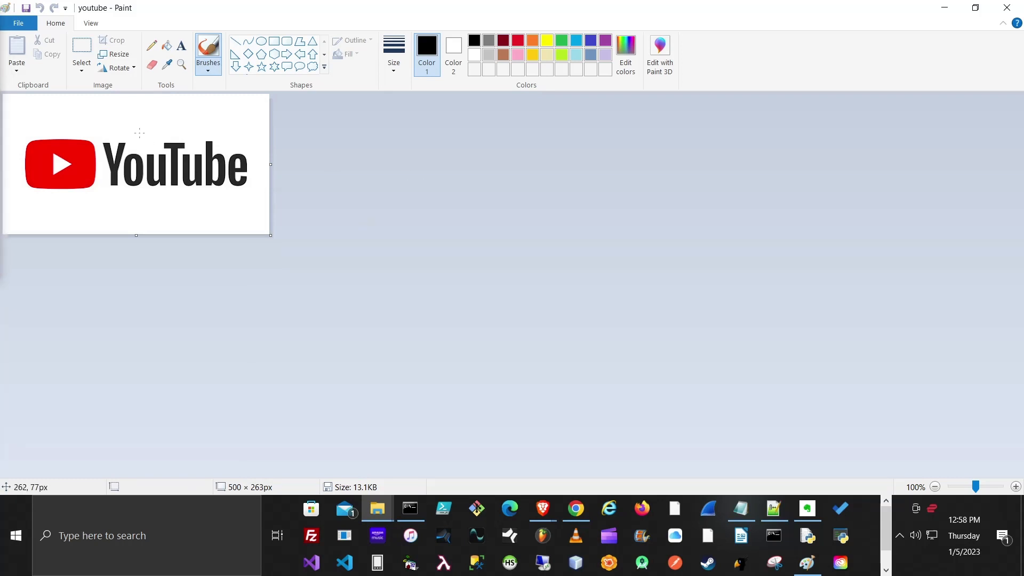
Save a PNG copy named youtube in Campbells Code > Videos > 1-In Progress > 5-How to Create a YouTube Thumbnail Using Photoshop, and close Paint
left_click(26, 27)
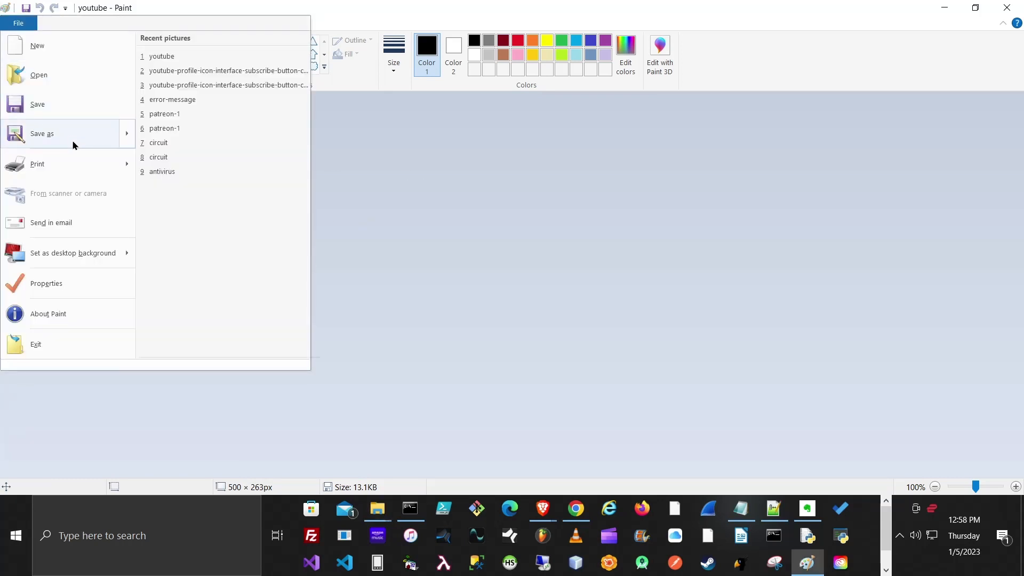
mouse_move(72, 139)
left_click(235, 68)
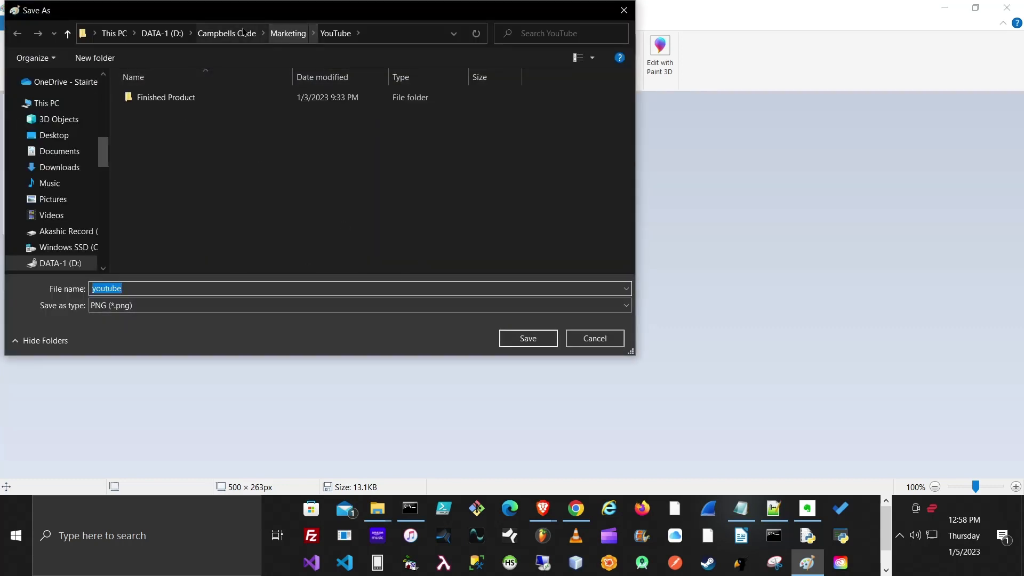
left_click(209, 33)
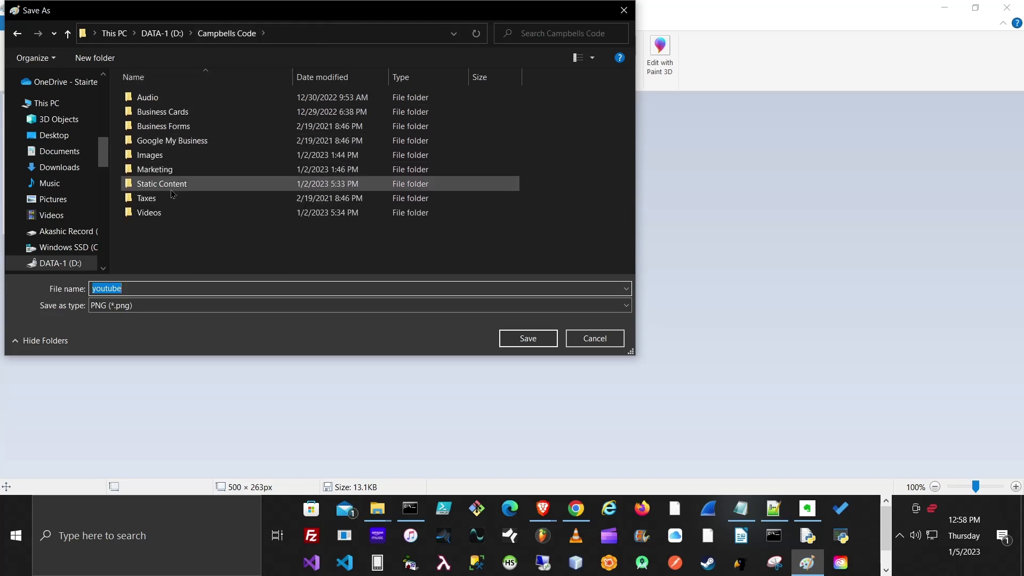
double_click(171, 212)
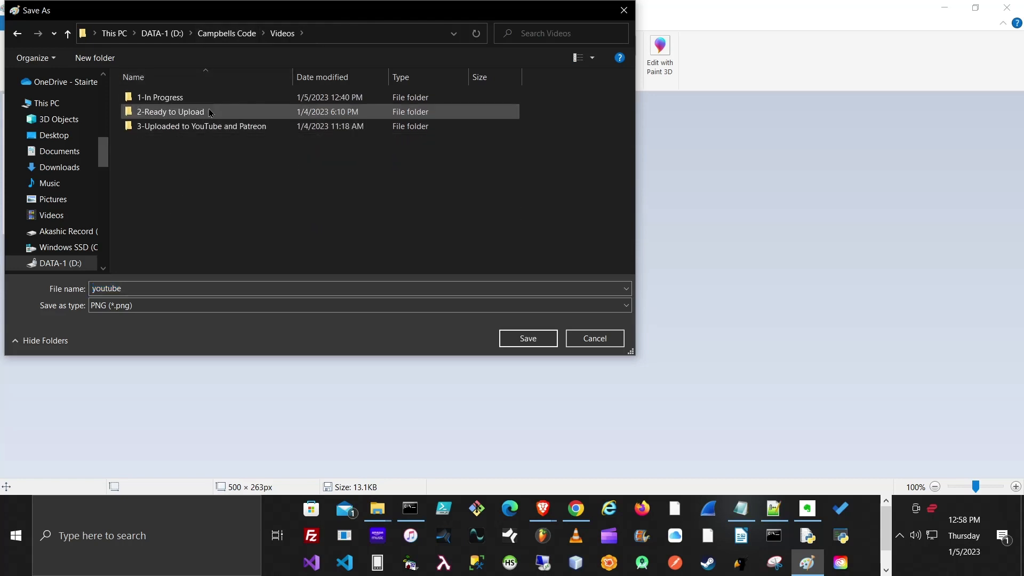
double_click(226, 97)
double_click(227, 101)
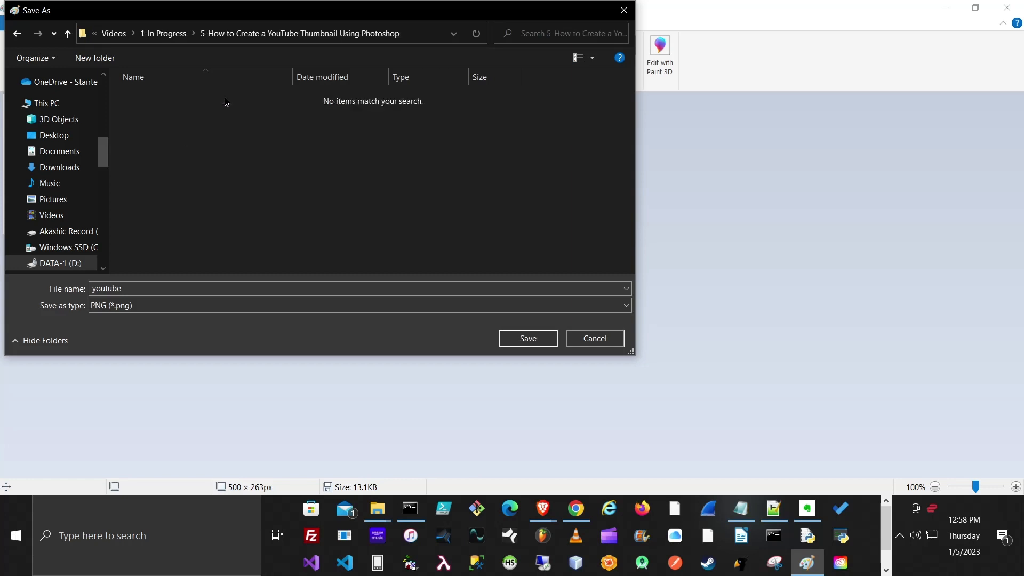
left_click(535, 338)
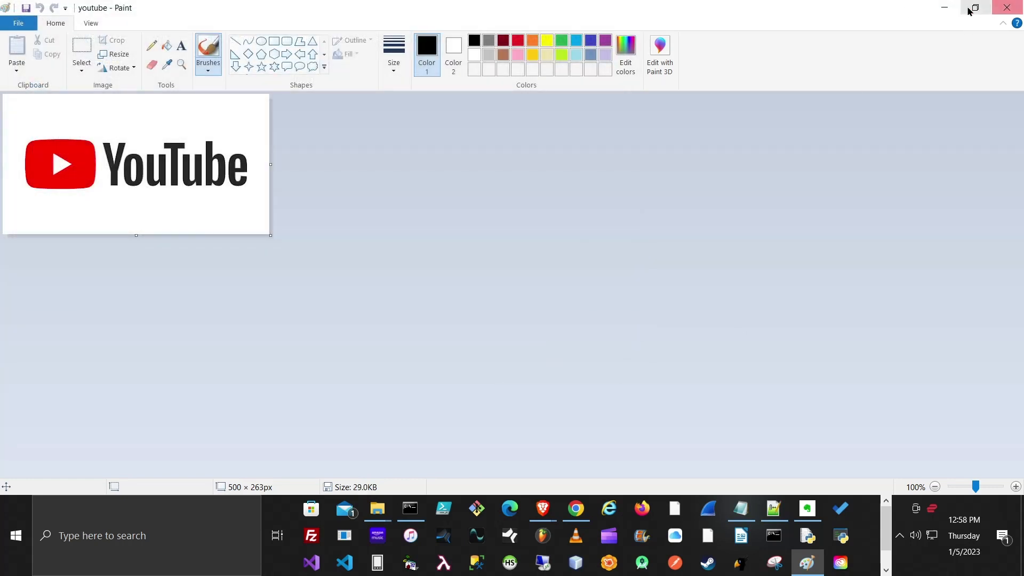
left_click(1007, 8)
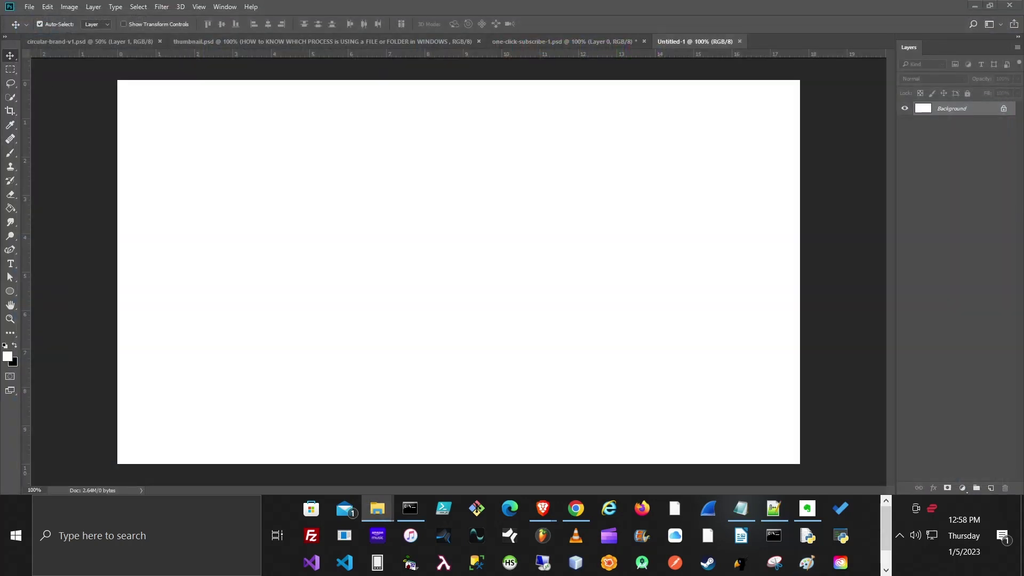
Pull the project folder window into view and place its youtube PNG file into the blank Photoshop document
left_click_drag(0, 226, 856, 110)
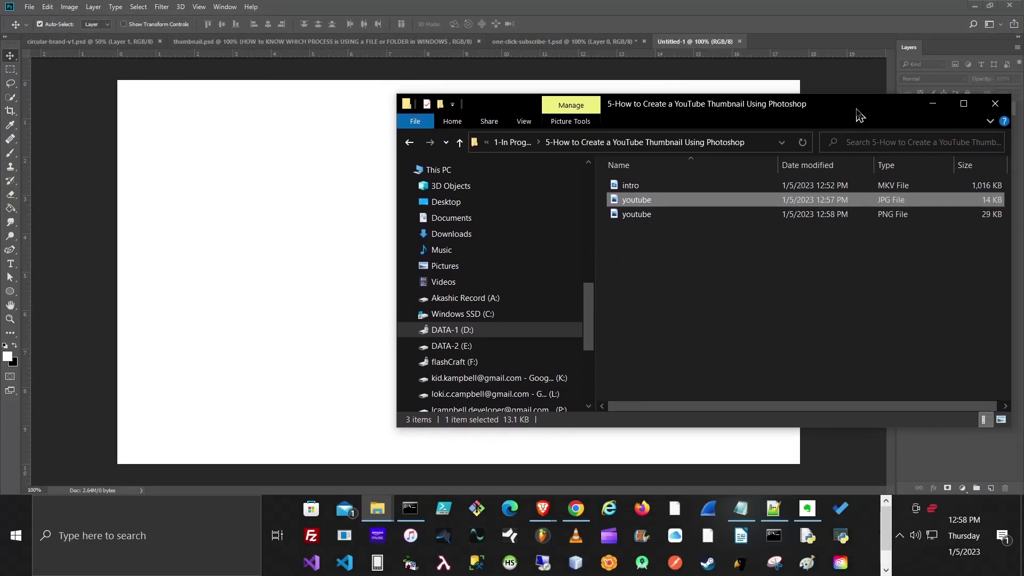
left_click(866, 216)
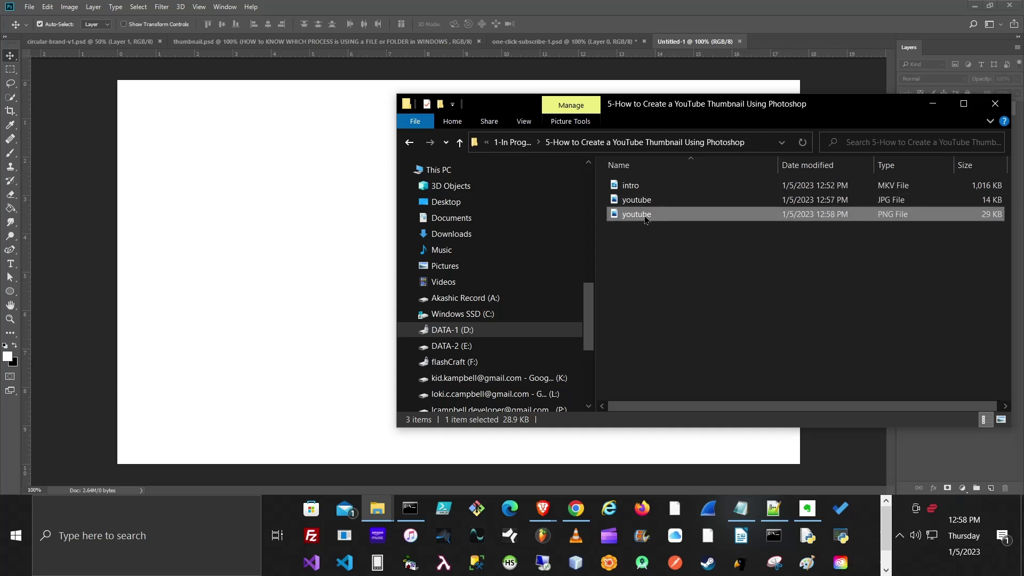
left_click_drag(645, 219, 274, 231)
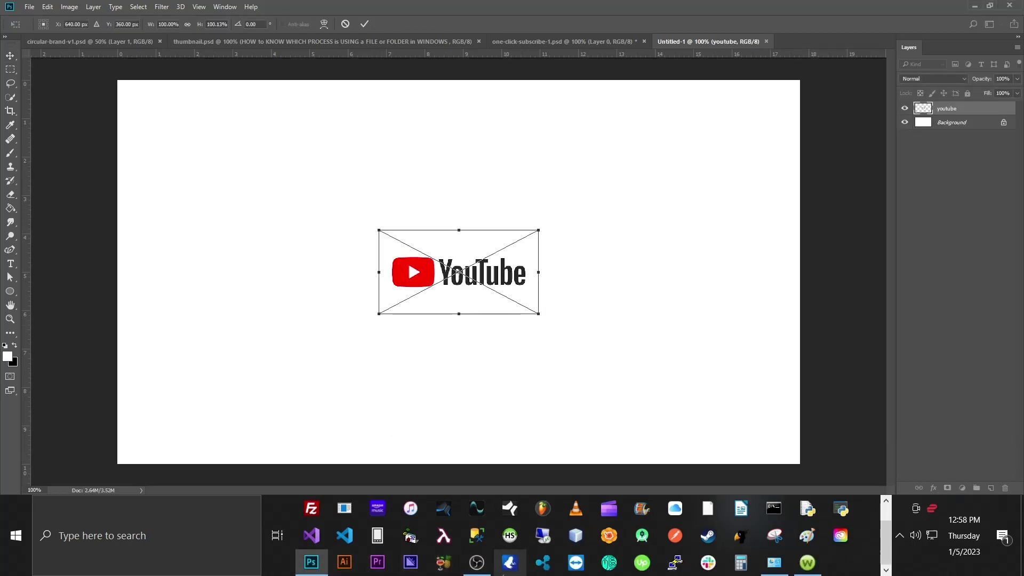
left_click(887, 503)
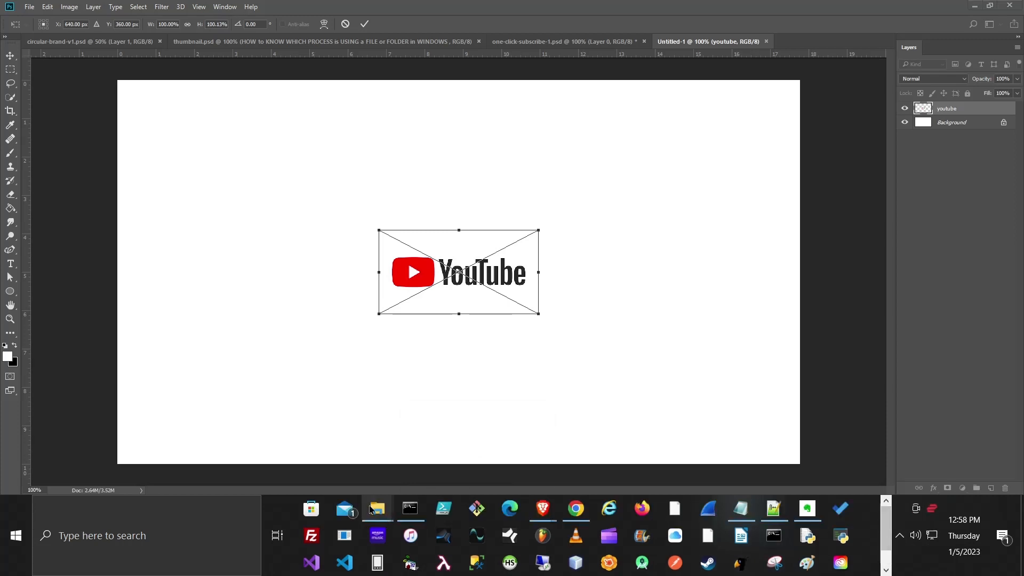
mouse_move(373, 509)
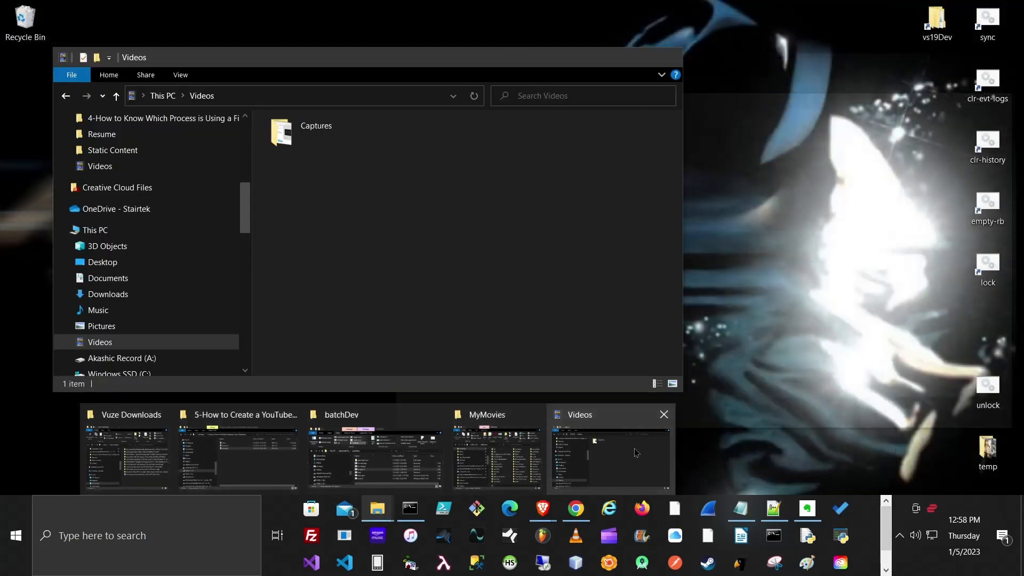
left_click(634, 453)
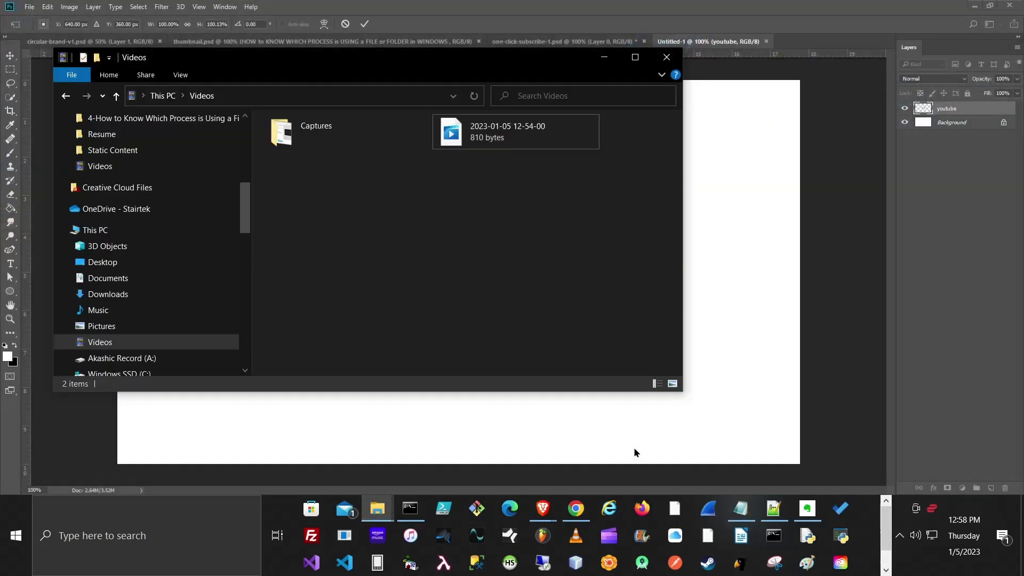
left_click(604, 57)
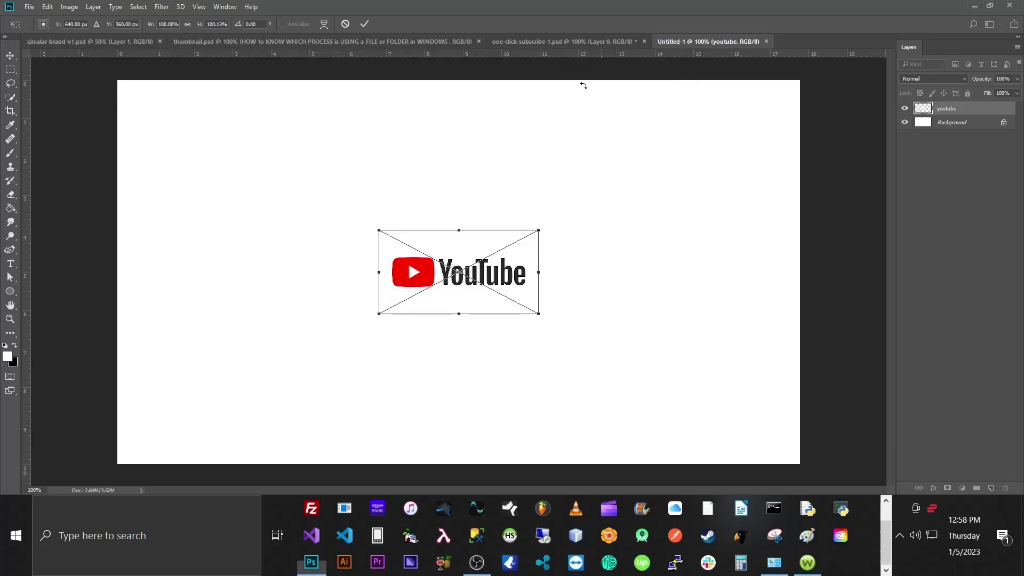
Bring up the 5-How to Create a YouTube Thumbnail folder window, move it off the canvas, and return to the Photoshop document
left_click(886, 509)
mouse_move(376, 510)
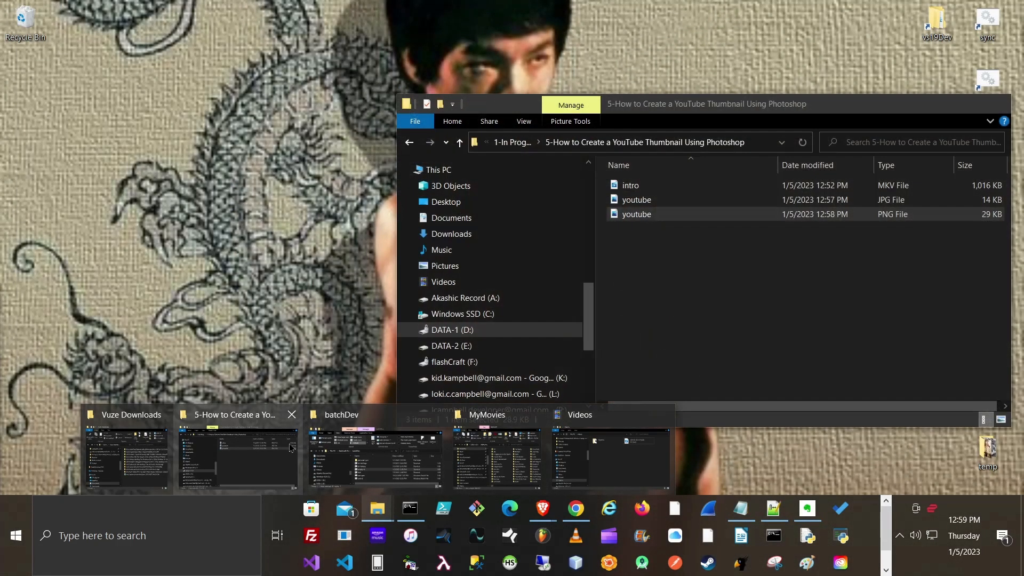
left_click(238, 454)
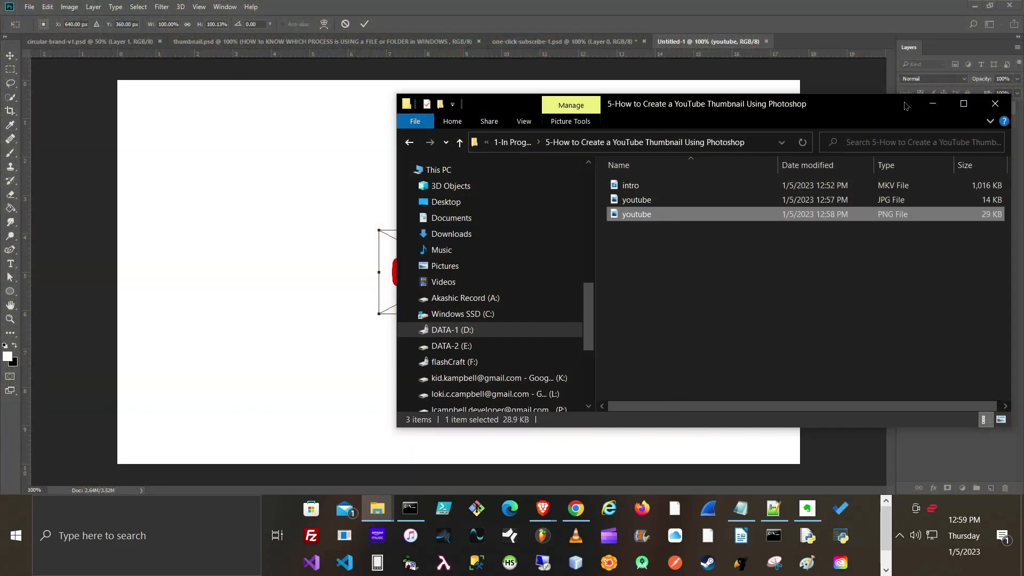
left_click_drag(906, 106, 0, 134)
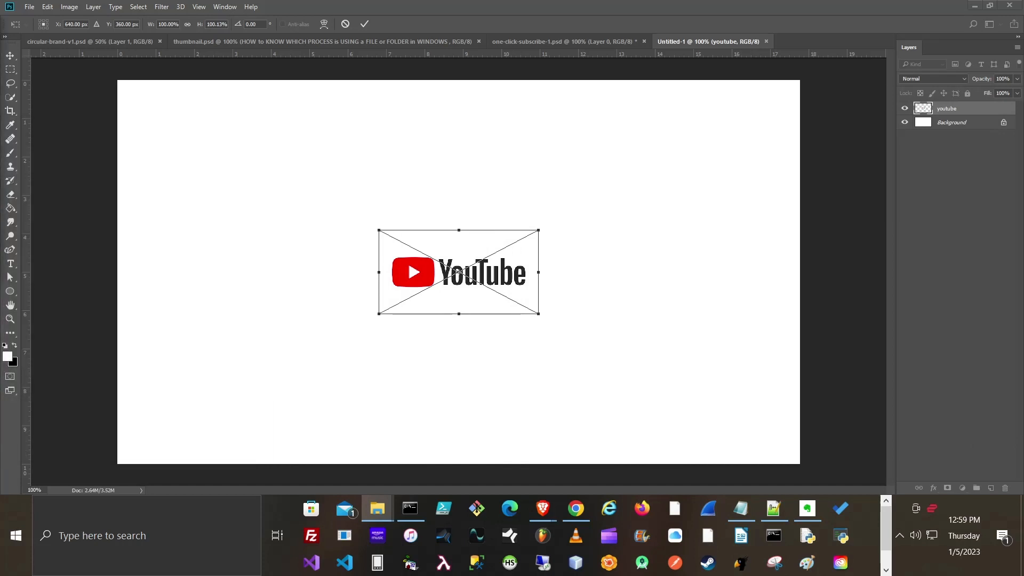
left_click(466, 275)
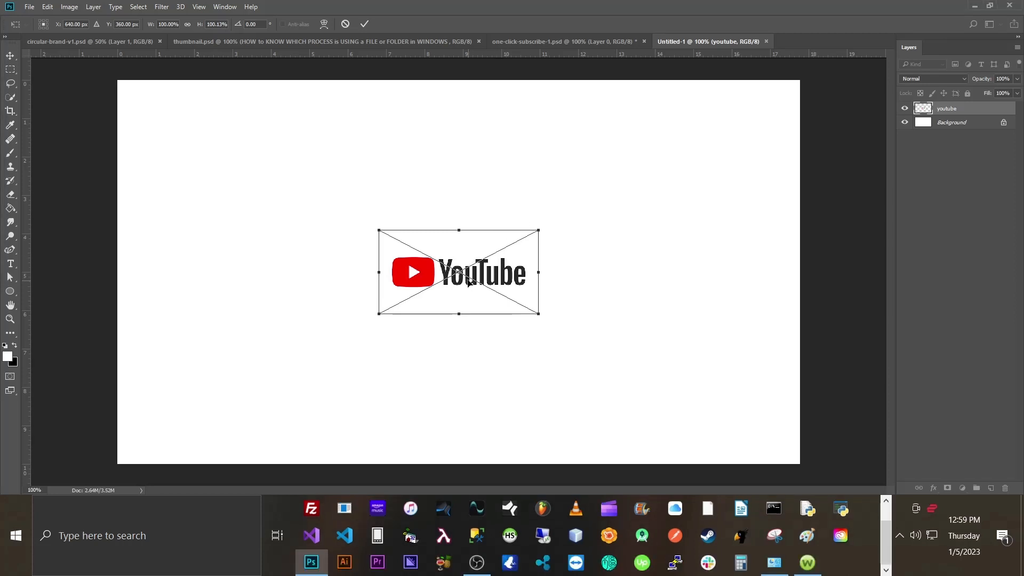
Move the placed YouTube logo to the canvas's upper-left area and scale it up proportionally to about 317%
left_click_drag(459, 273, 401, 295)
left_click_drag(461, 278, 226, 140)
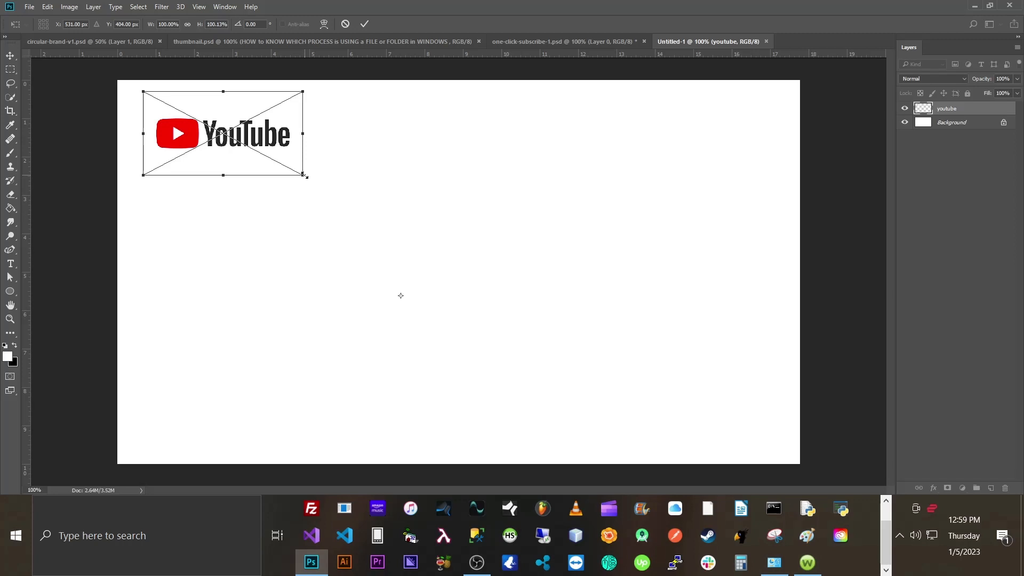
left_click_drag(305, 175, 668, 299)
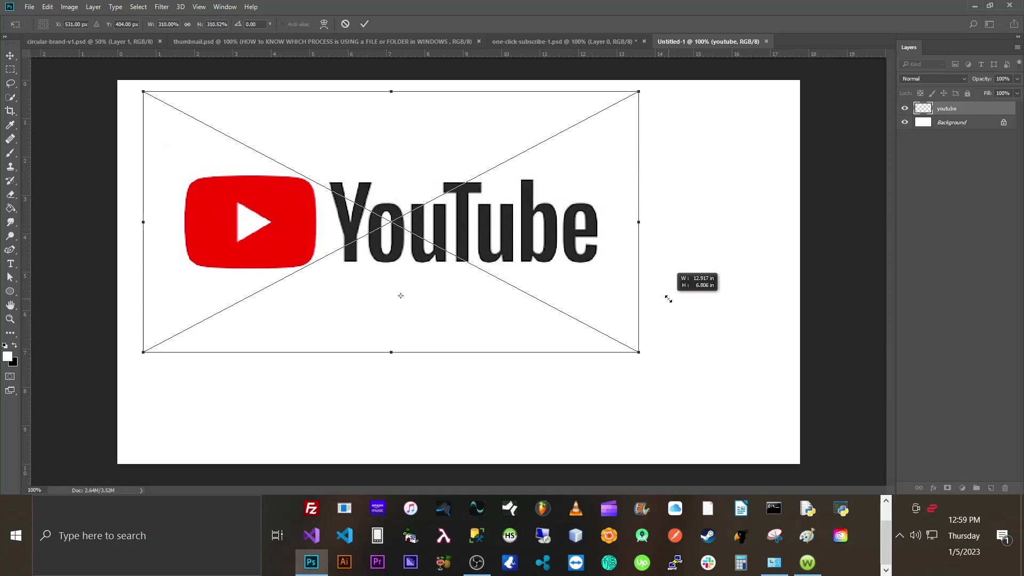
left_click_drag(671, 299, 683, 299)
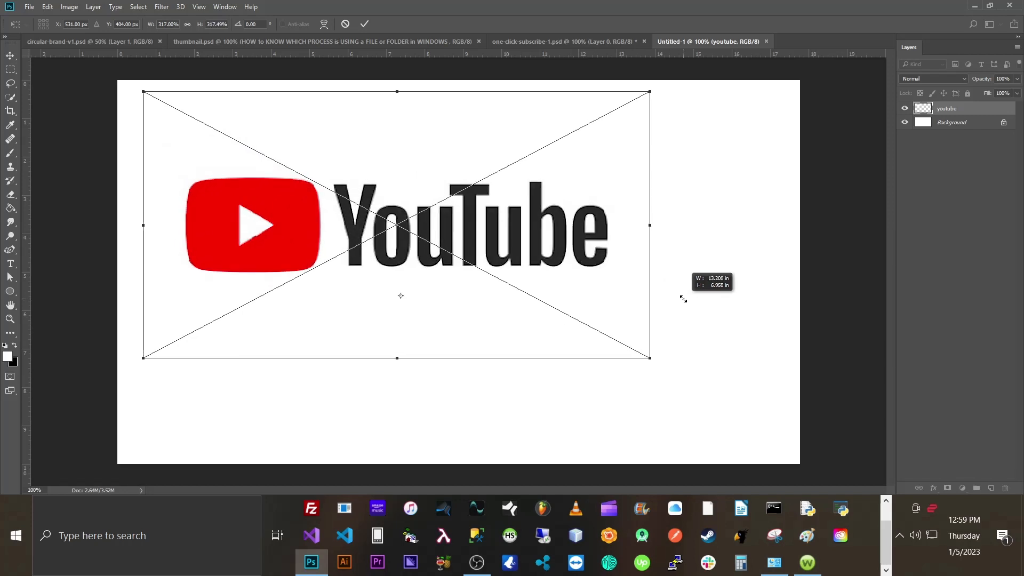
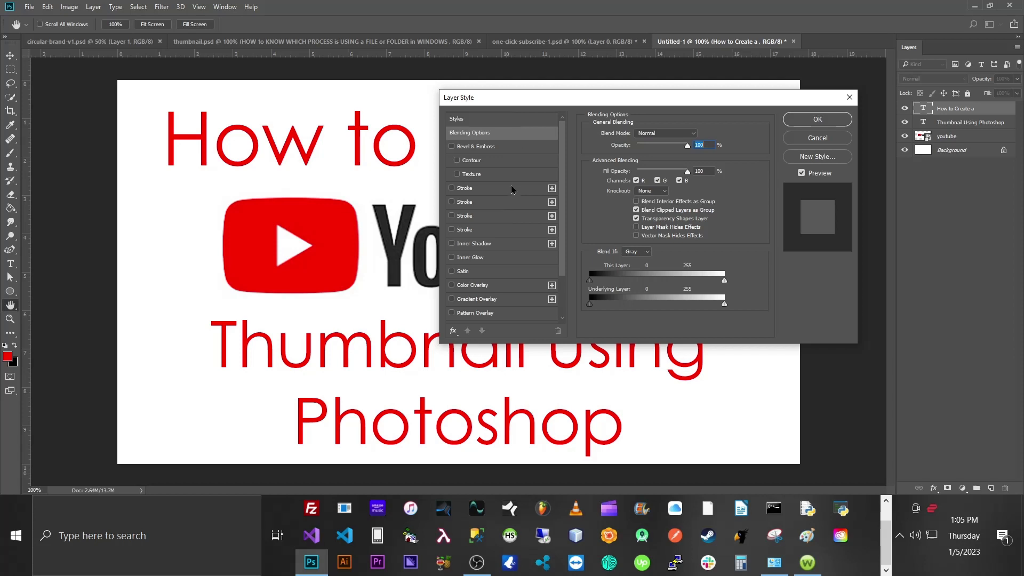
Replace the gradient stroke on the "How to Create a" text with a solid-color outside stroke in black (000000)
left_click_drag(630, 101, 662, 200)
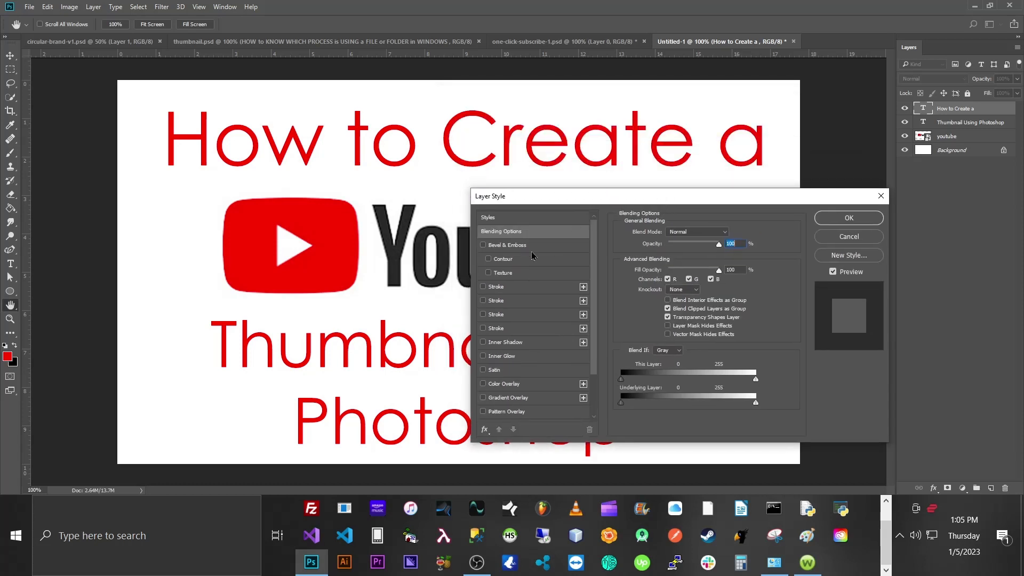
left_click(545, 291)
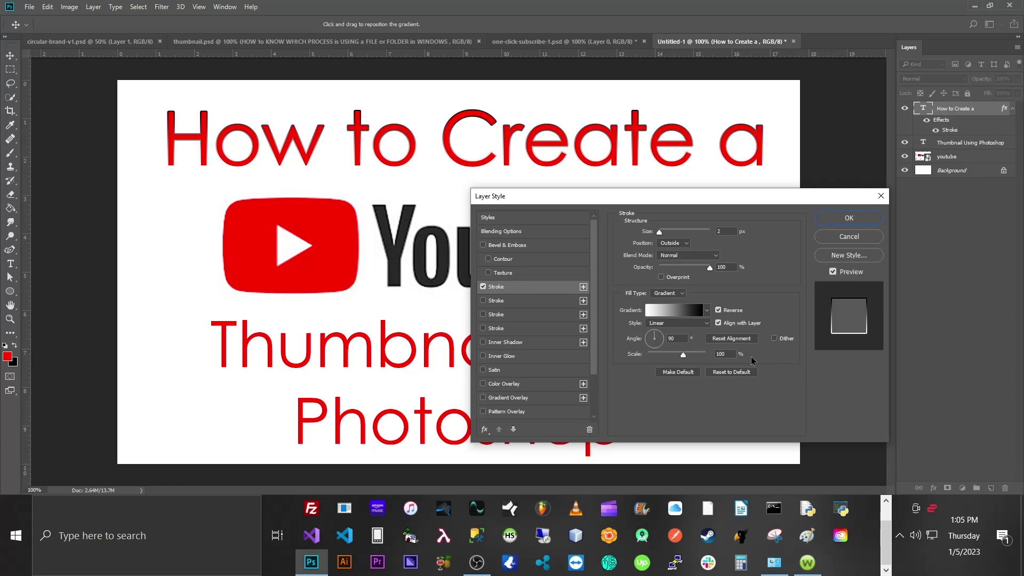
left_click(483, 286)
left_click(540, 307)
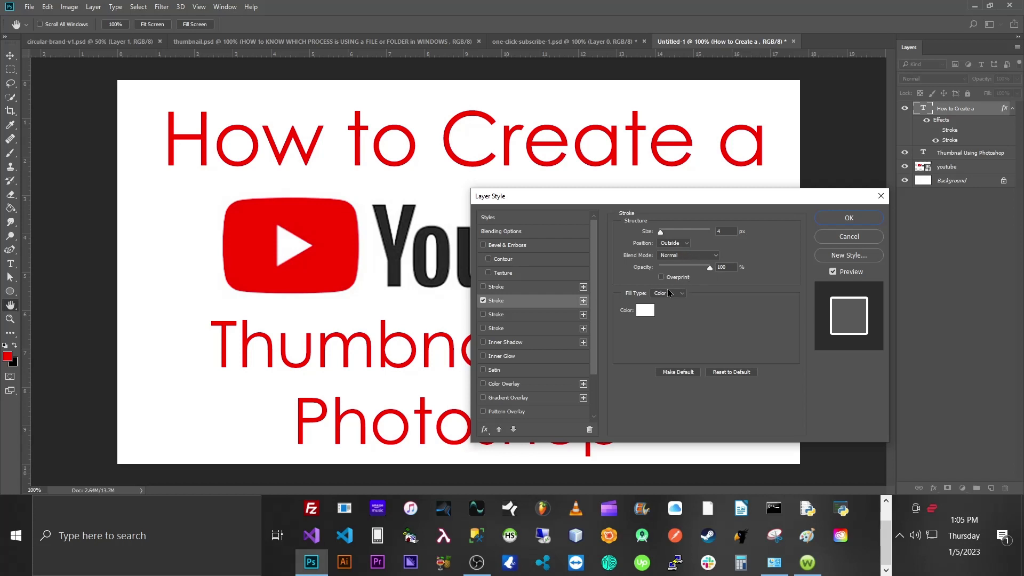
left_click(640, 318)
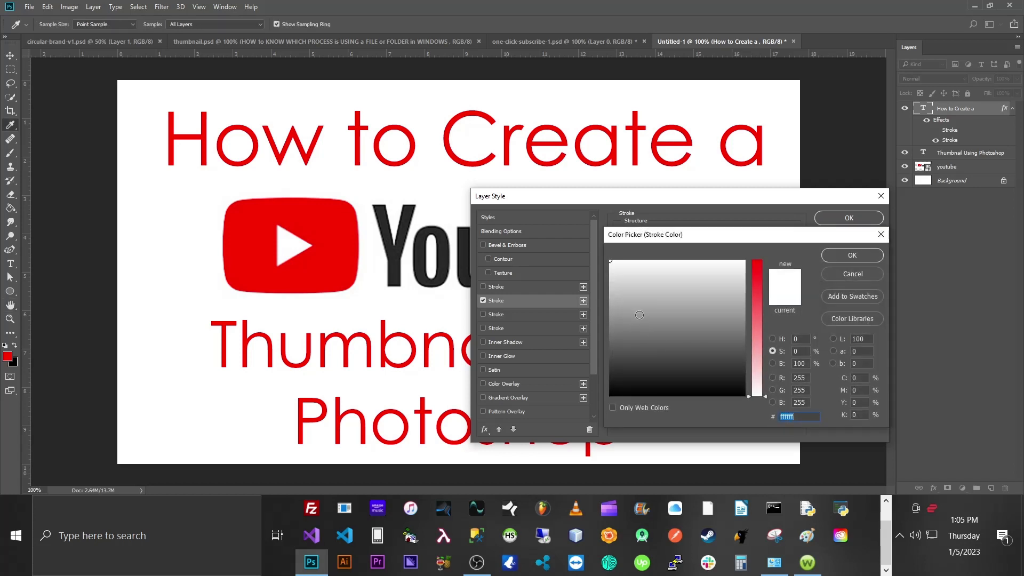
left_click_drag(658, 341, 776, 441)
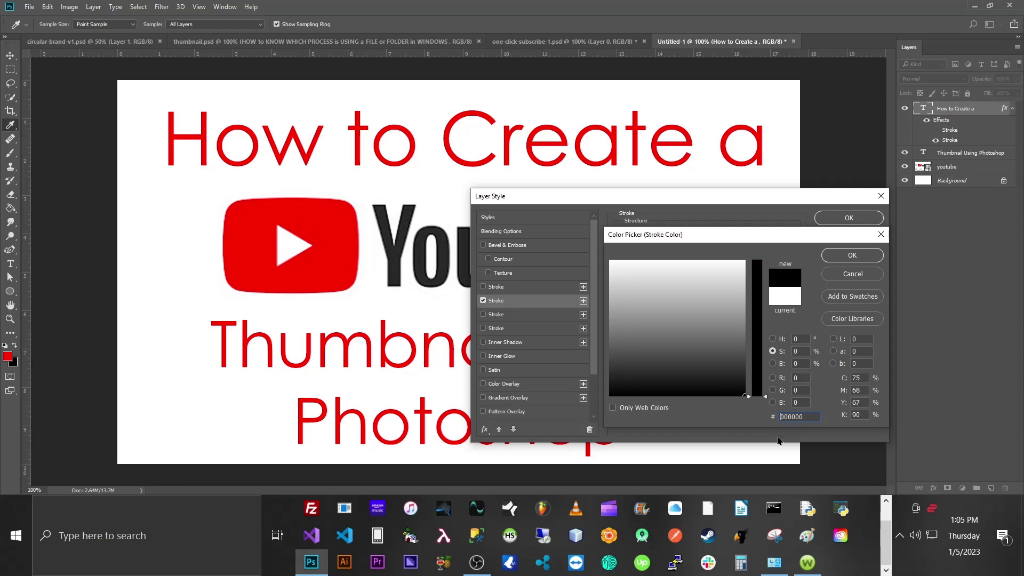
left_click(852, 255)
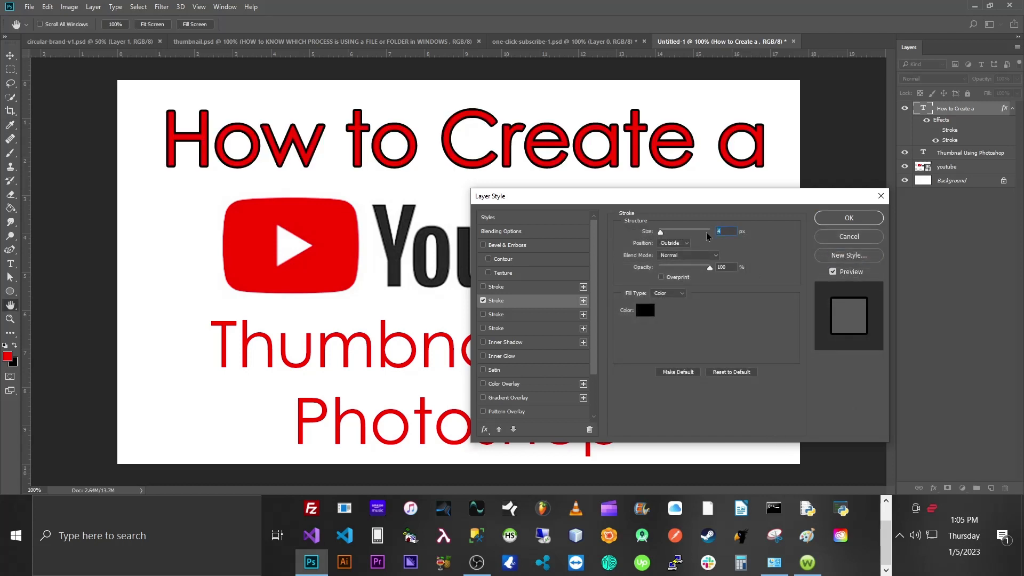
Try a 12 px size for the black stroke on the "How to Create a" text, and settle on 2 px
type("1")
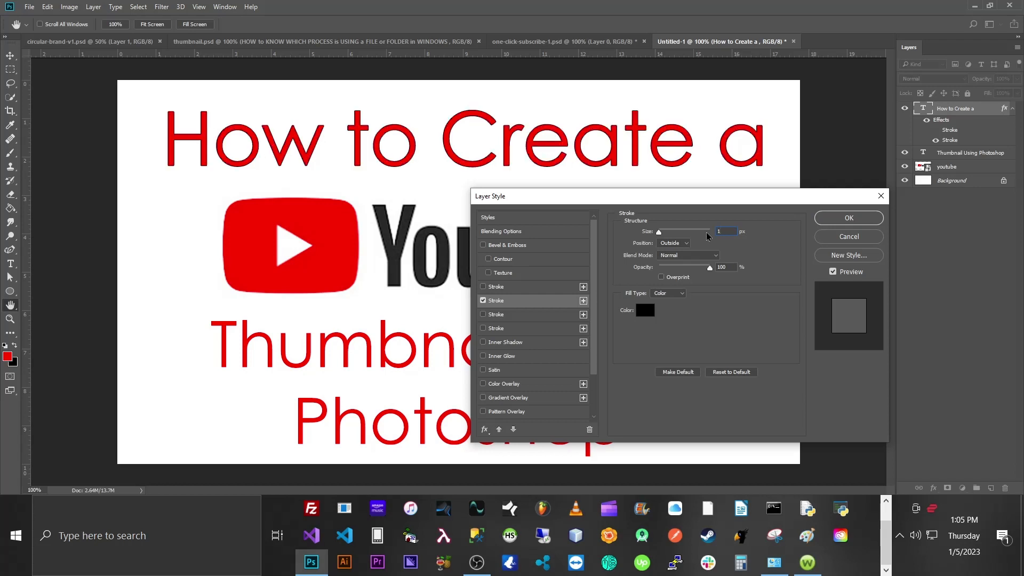
type("2")
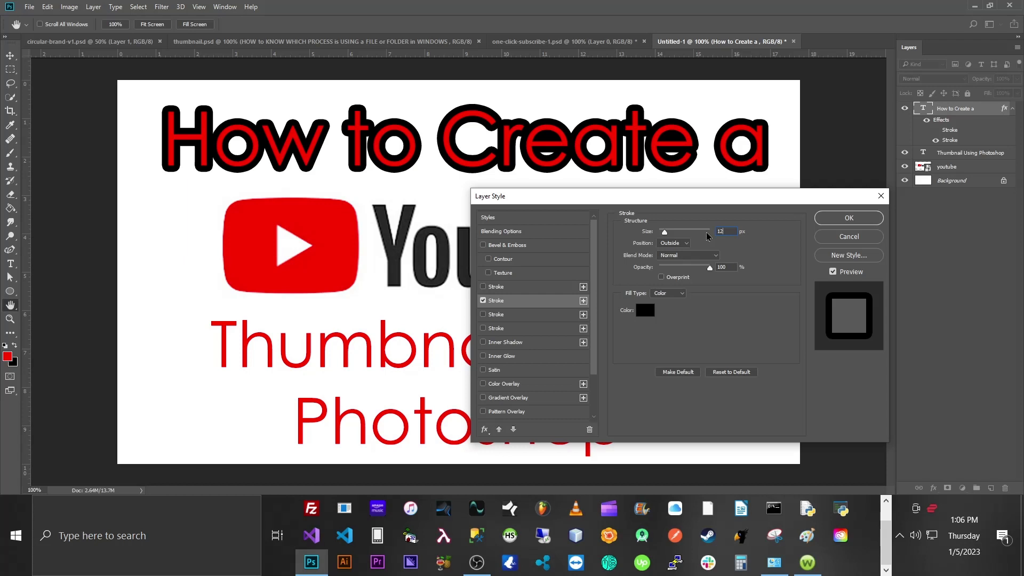
key("BackSpace")
key("BackSpace")
type("2")
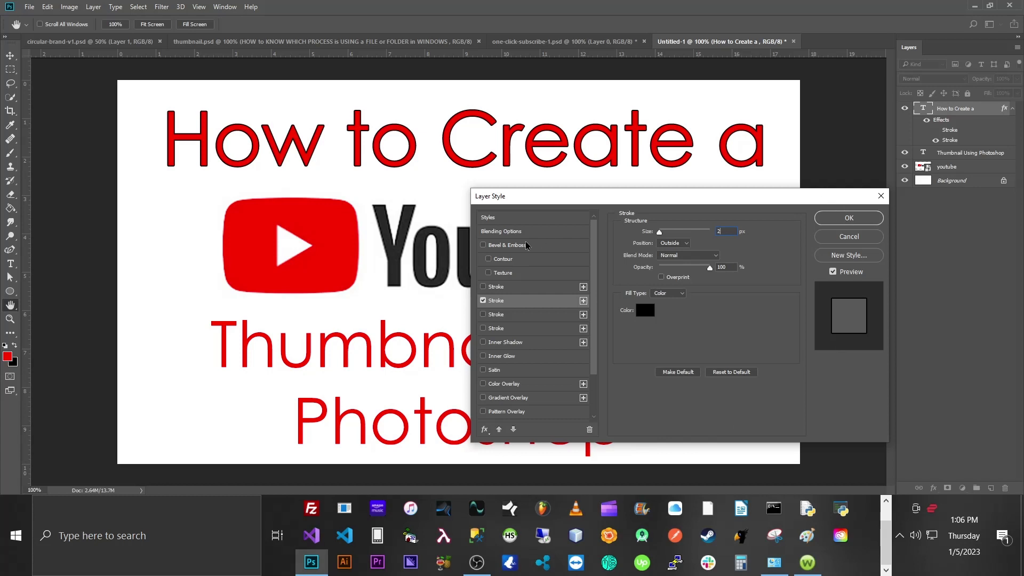
Add Bevel & Emboss to the "How to Create a" text, comparing the text with and without the effect
left_click(483, 245)
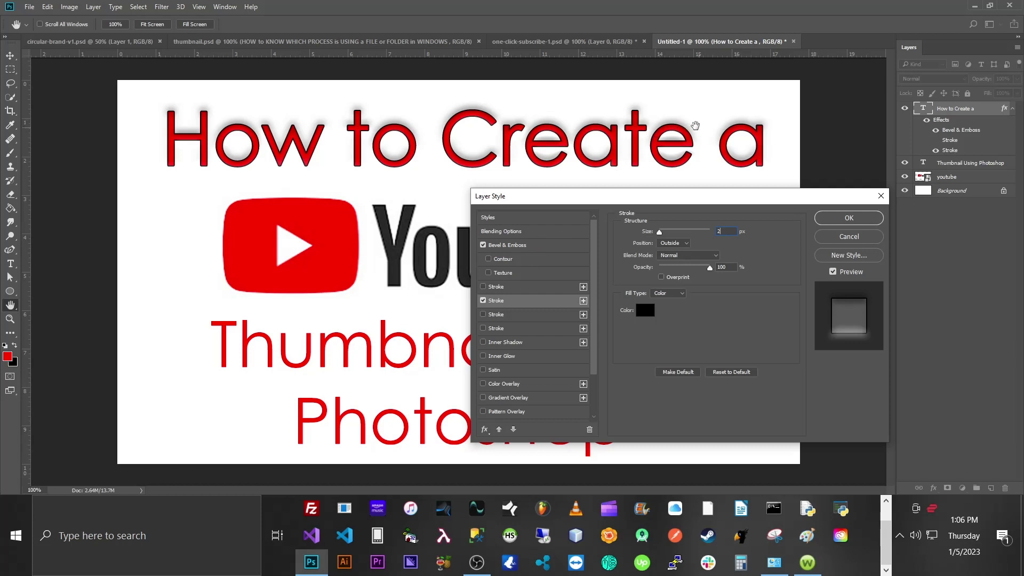
left_click(482, 245)
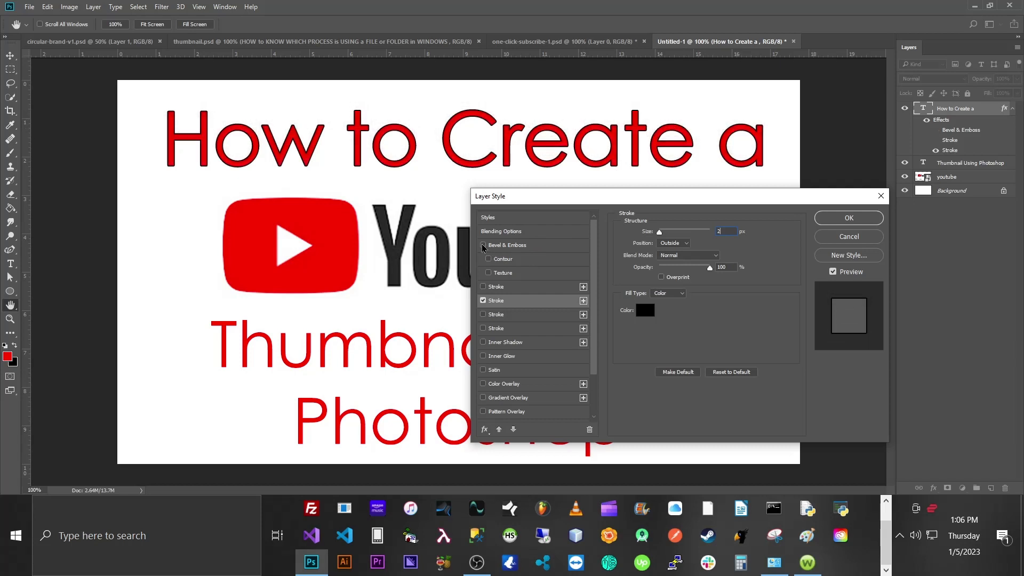
left_click(483, 245)
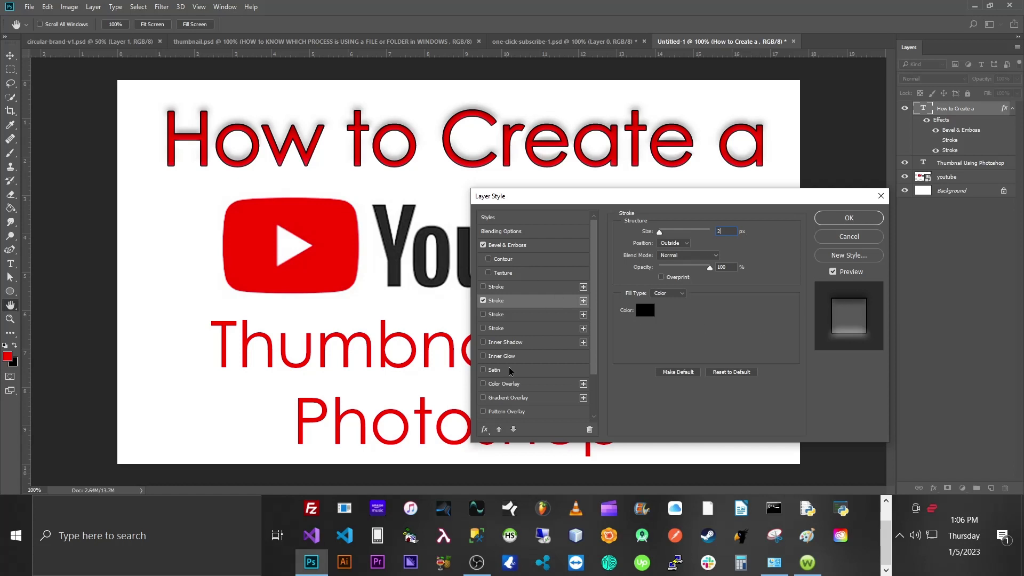
scroll(509, 371, "down", 2)
scroll(513, 372, "down", 2)
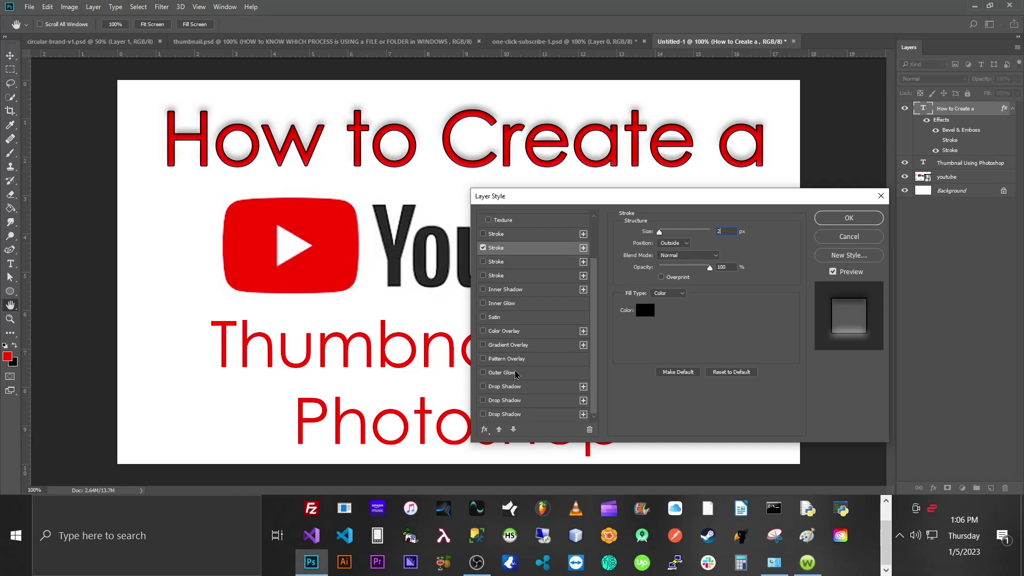
Add an Outer Glow to the "How to Create a" text, compare it on and off, and set the glow color to black (000000)
left_click(501, 372)
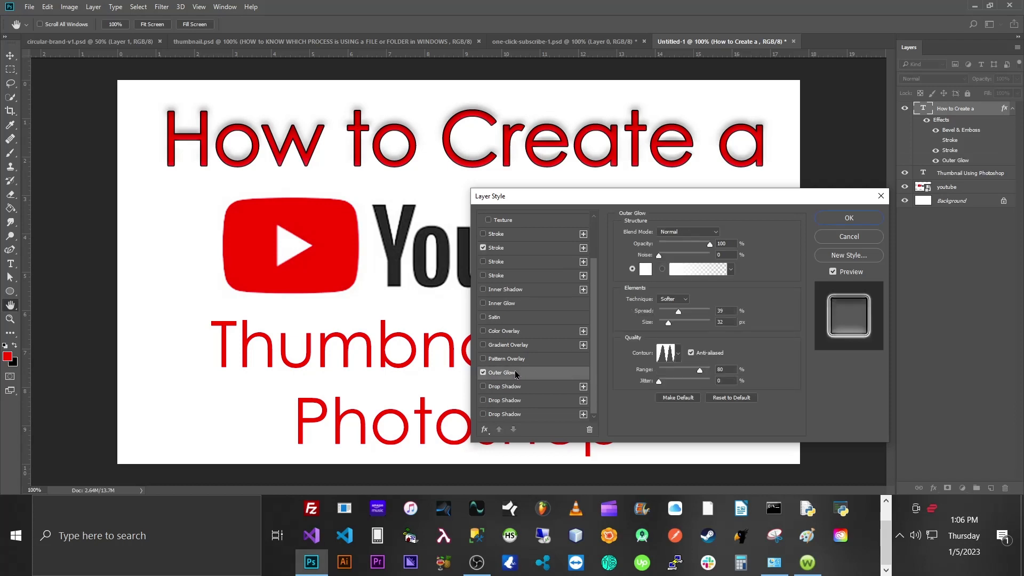
left_click(483, 373)
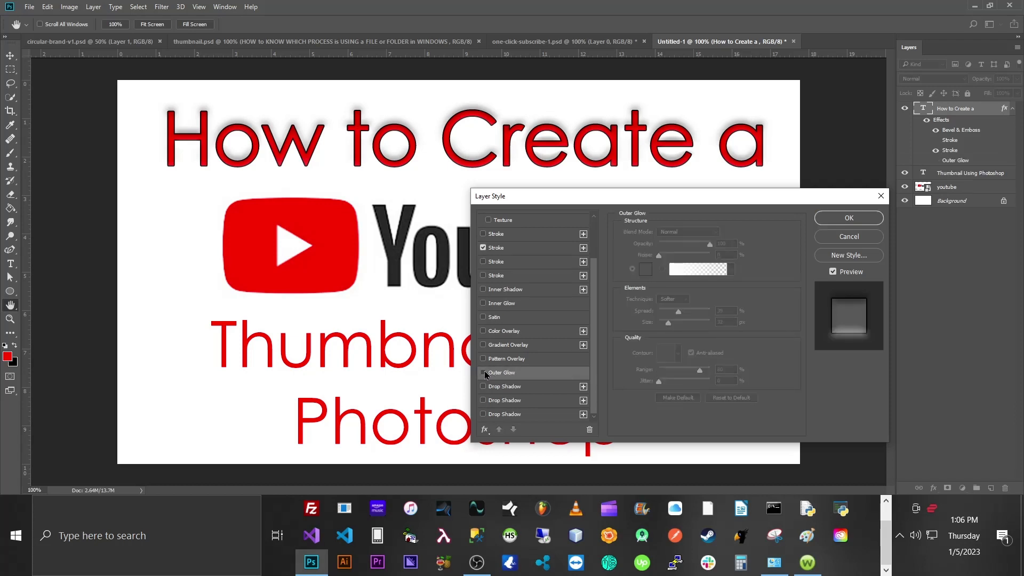
left_click(483, 373)
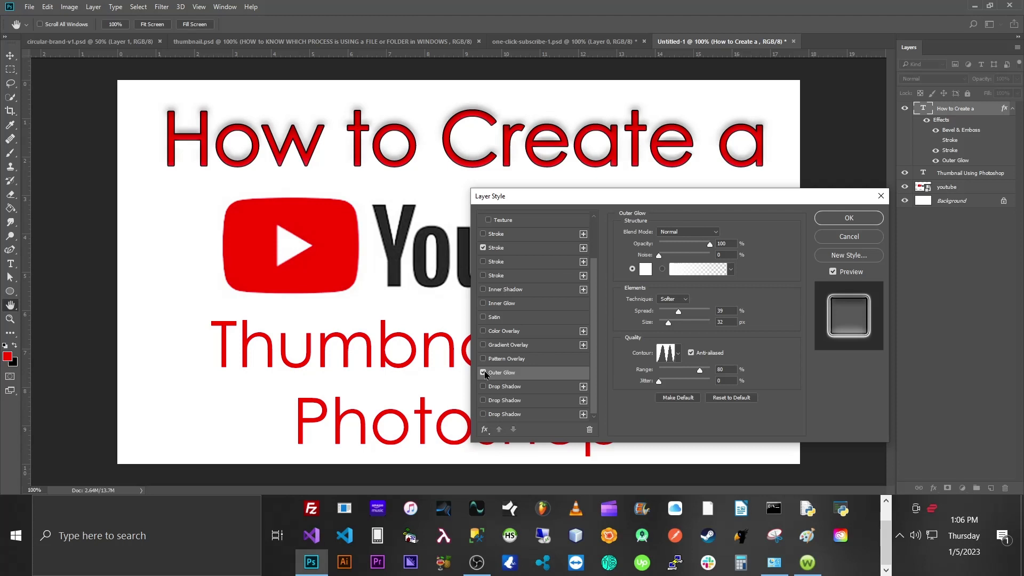
left_click(647, 269)
left_click_drag(655, 277, 601, 440)
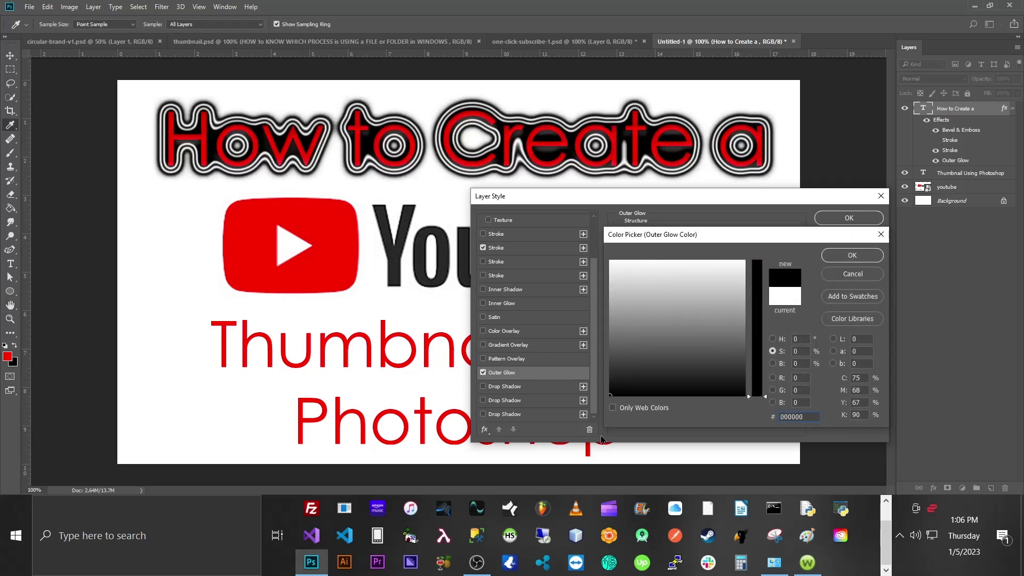
left_click(852, 255)
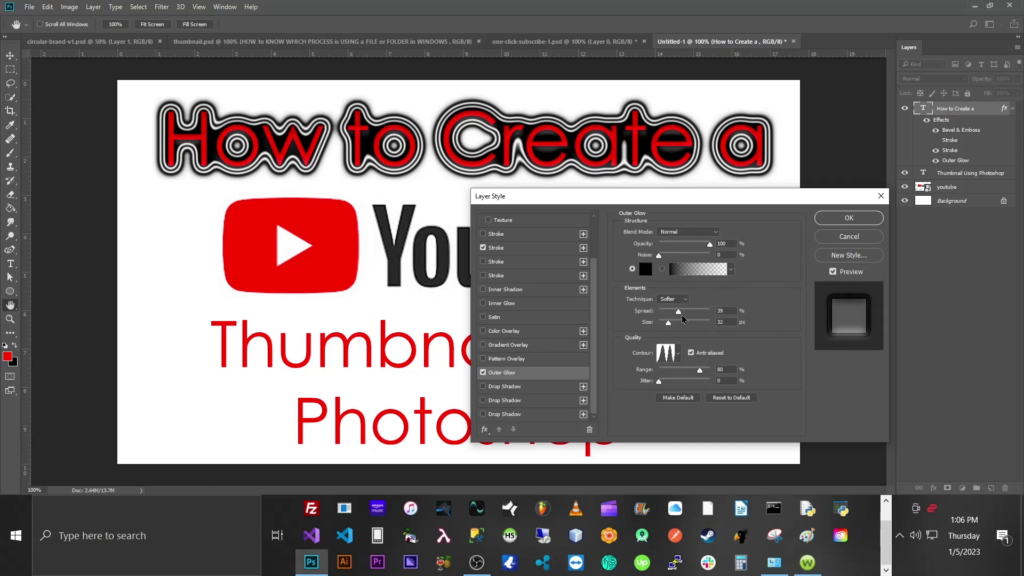
Try different spread and size values for the black outer glow, settling on 48% spread and 9 px size
left_click_drag(681, 314, 658, 308)
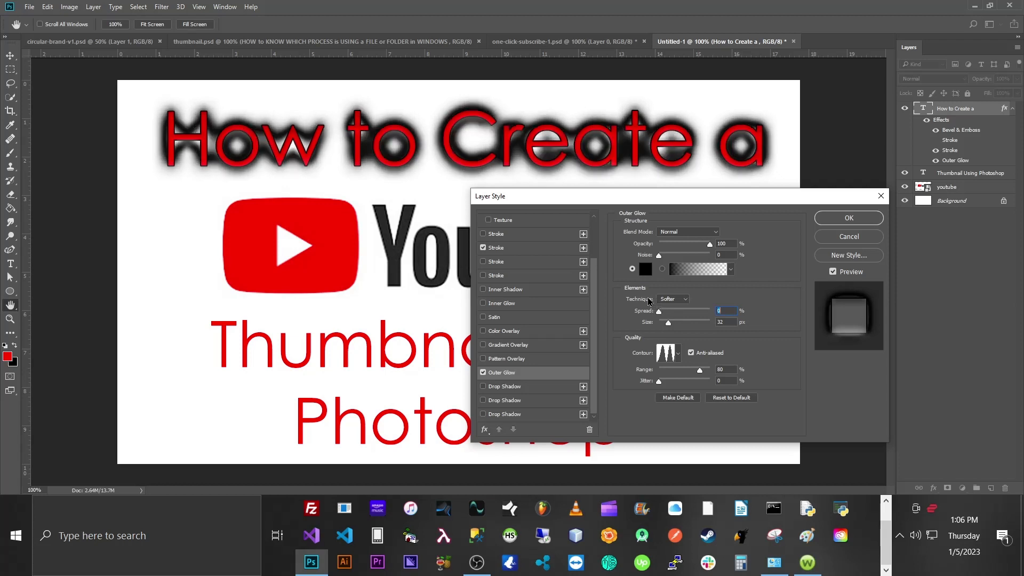
left_click_drag(668, 324, 643, 320)
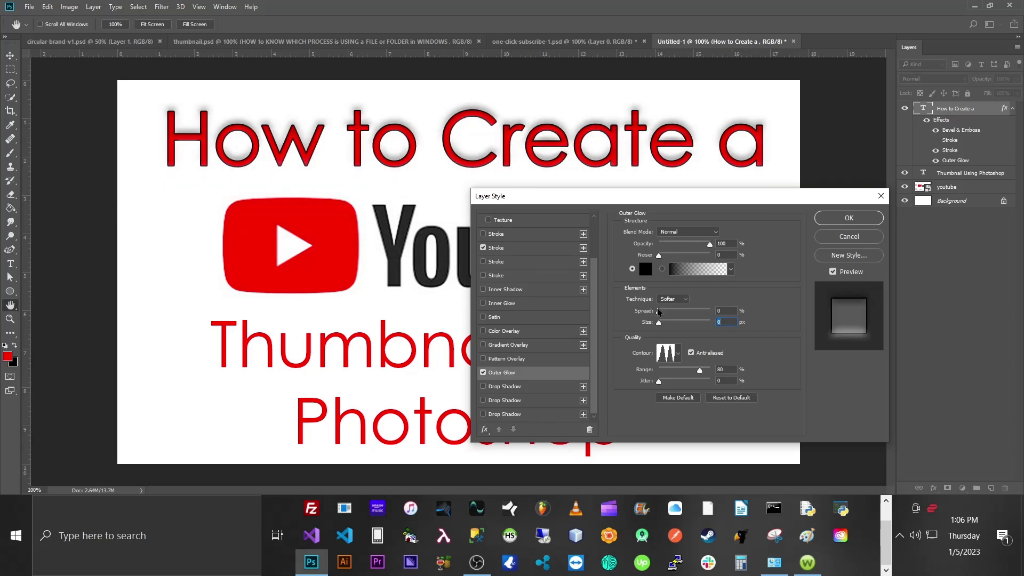
mouse_move(659, 312)
left_mouse_down()
mouse_move(682, 315)
mouse_move(663, 326)
left_mouse_up()
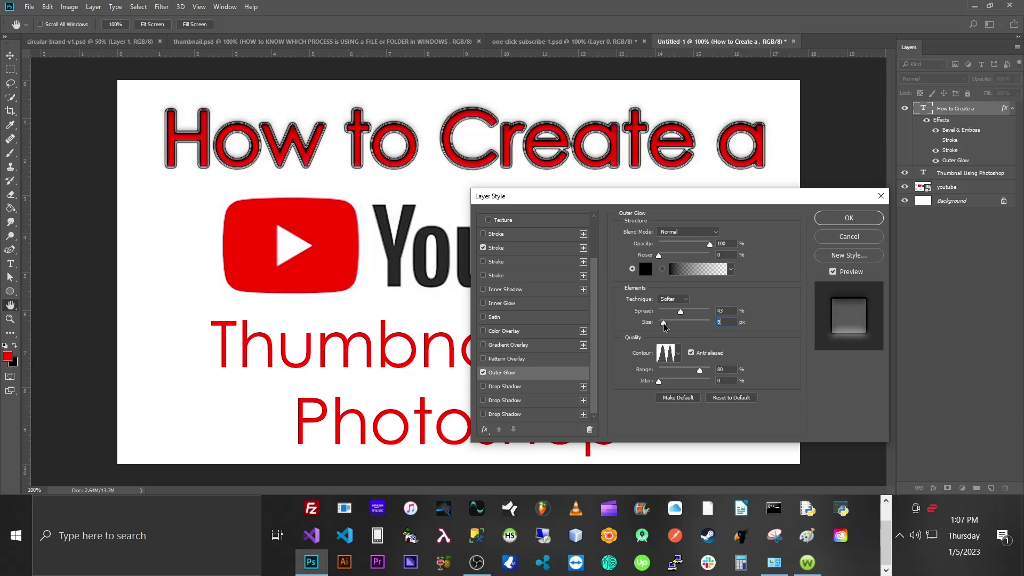
left_click_drag(665, 327, 666, 327)
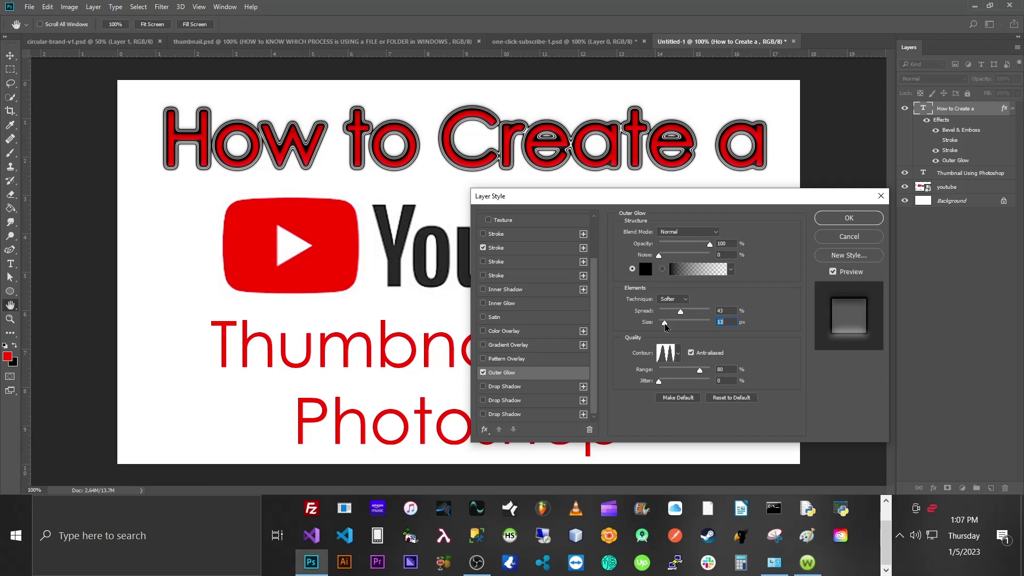
left_click_drag(665, 327, 684, 318)
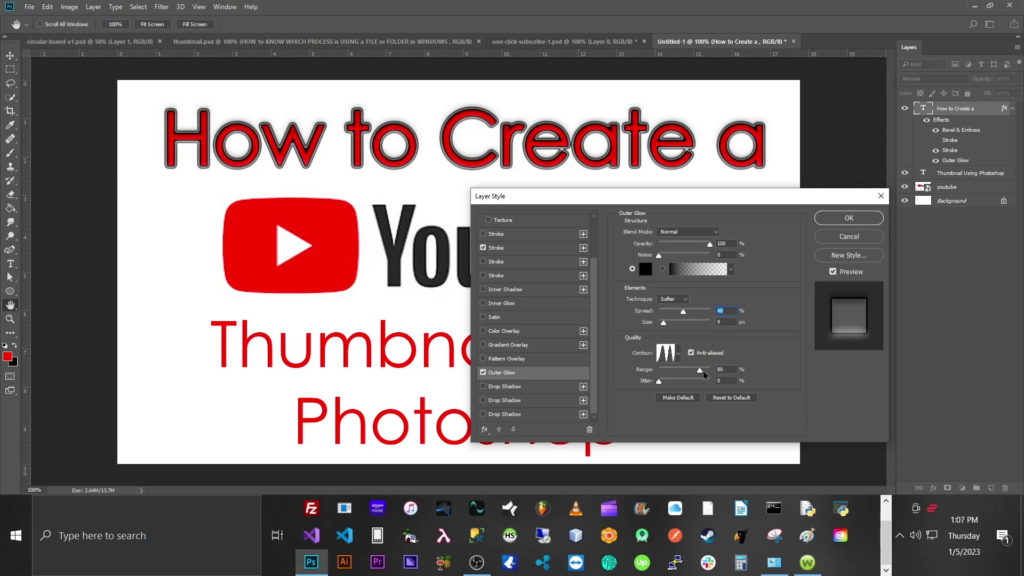
Set the outer glow's range to 100% with 0% jitter, and try larger glow sizes before settling on 10 px
left_click_drag(700, 375, 722, 371)
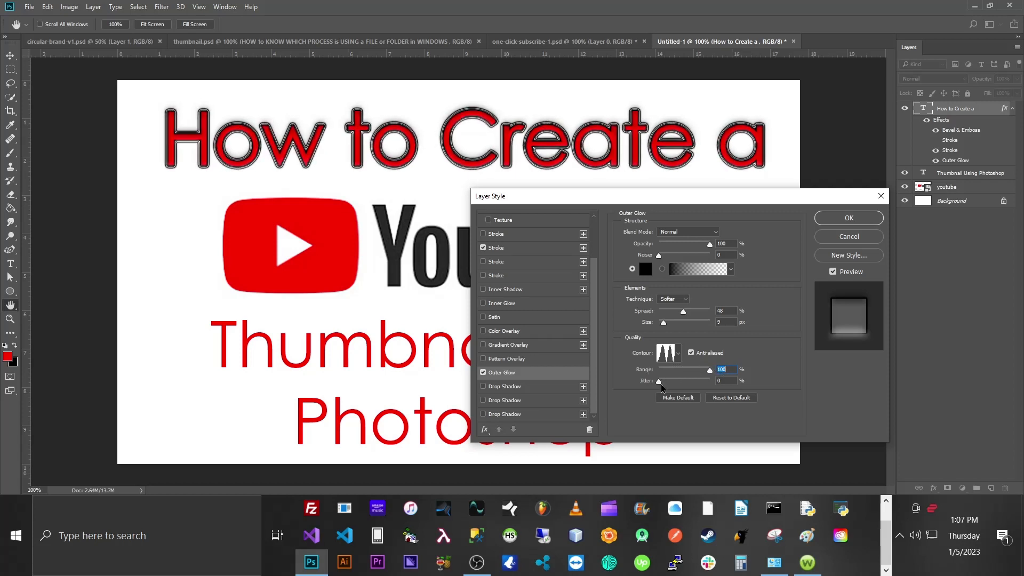
left_click_drag(659, 383, 631, 389)
left_click_drag(663, 323, 665, 324)
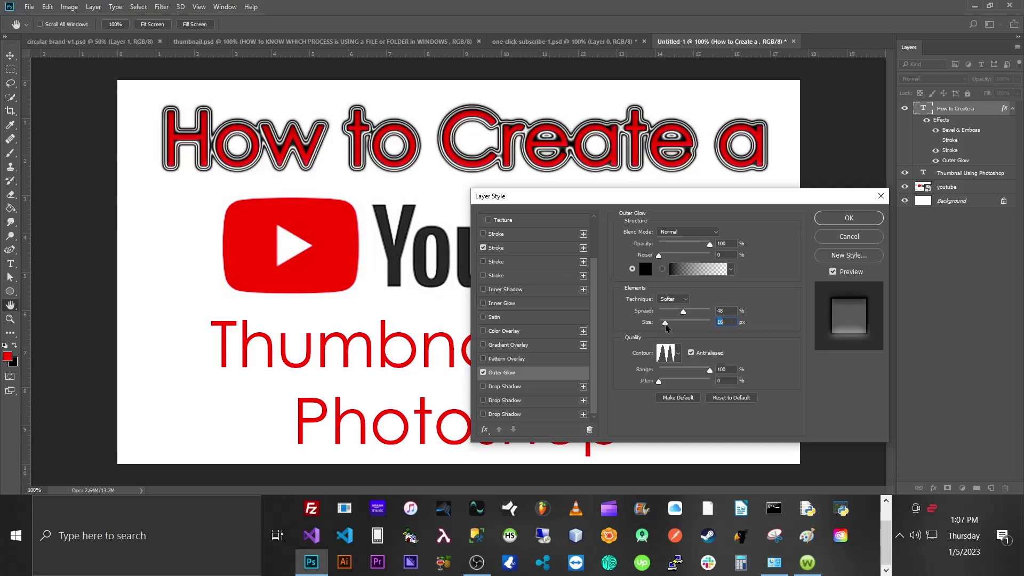
left_click_drag(666, 327, 665, 327)
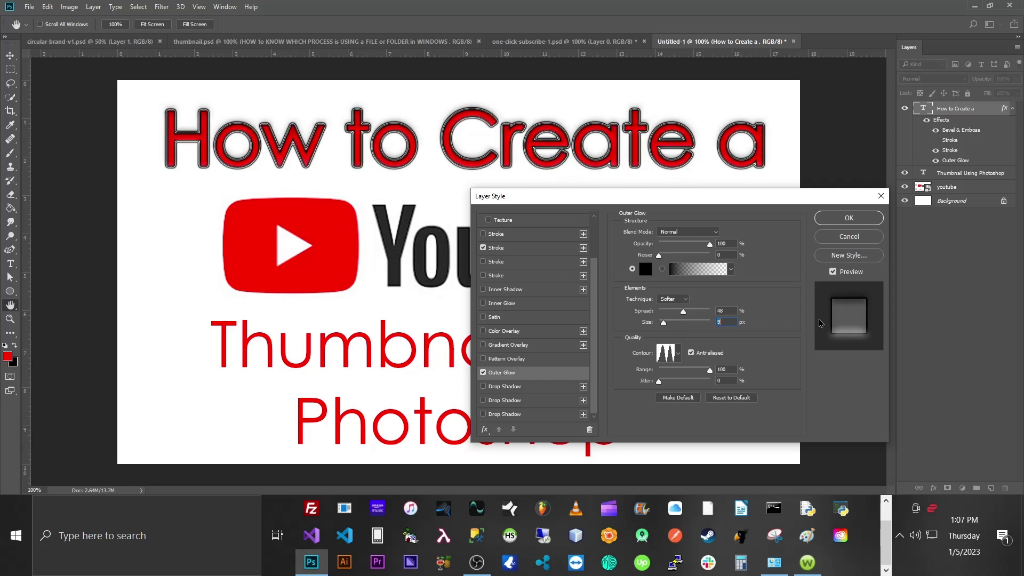
type("10")
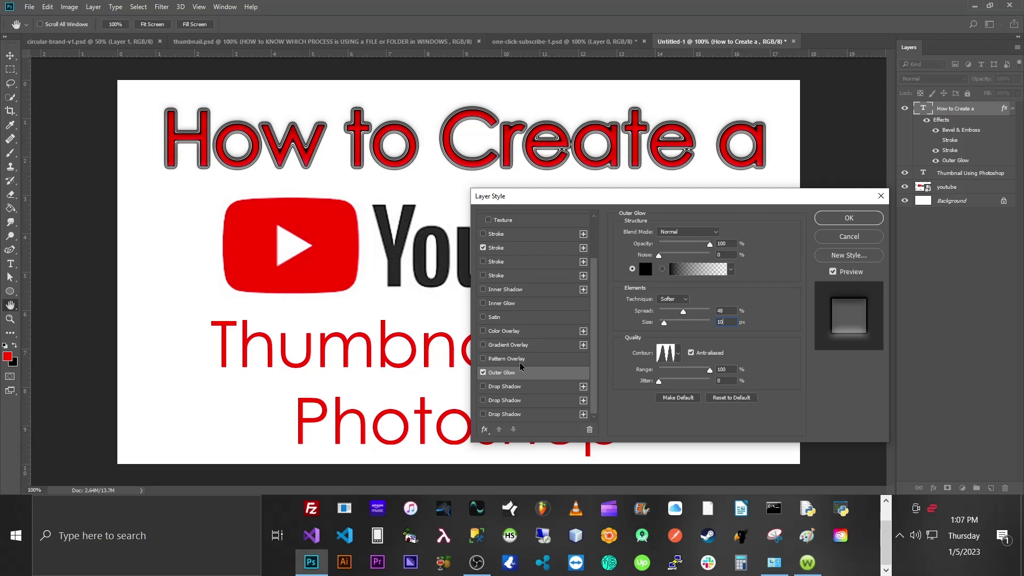
Compare the "How to Create a" text with and without Bevel & Emboss, set the bevel size to 18 px, and apply the layer style
scroll(515, 352, "up", 3)
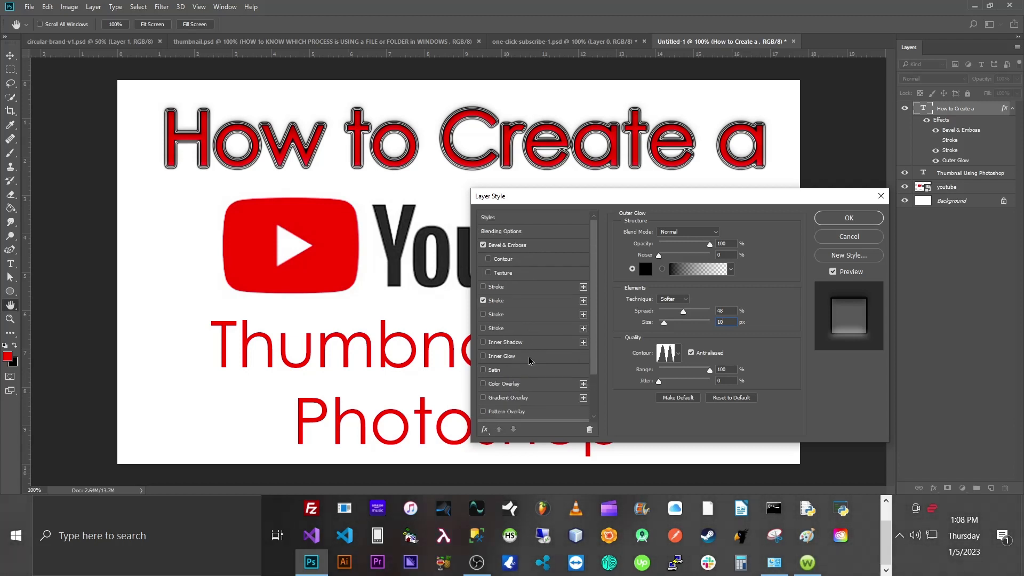
left_click(555, 245)
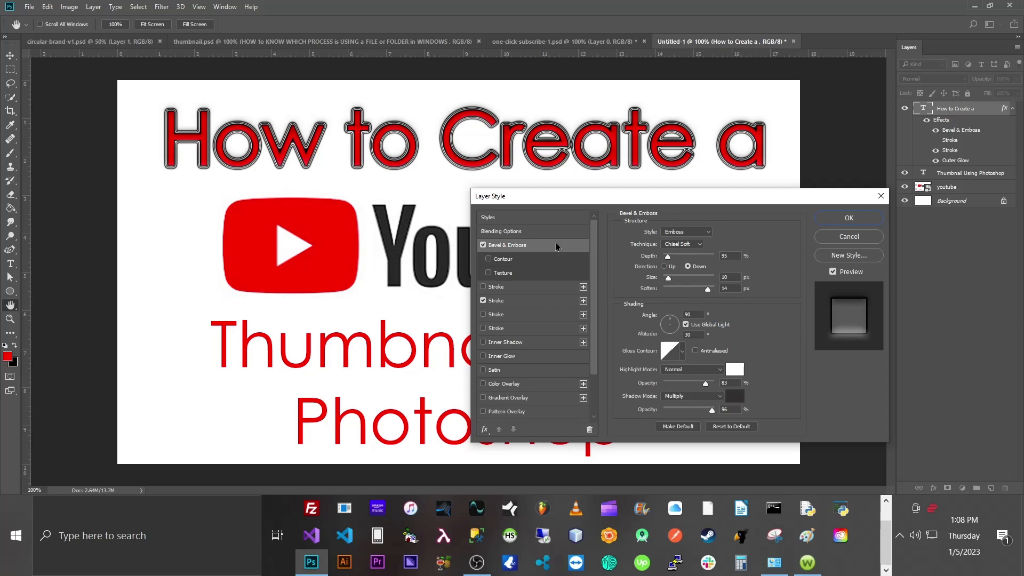
left_click(483, 245)
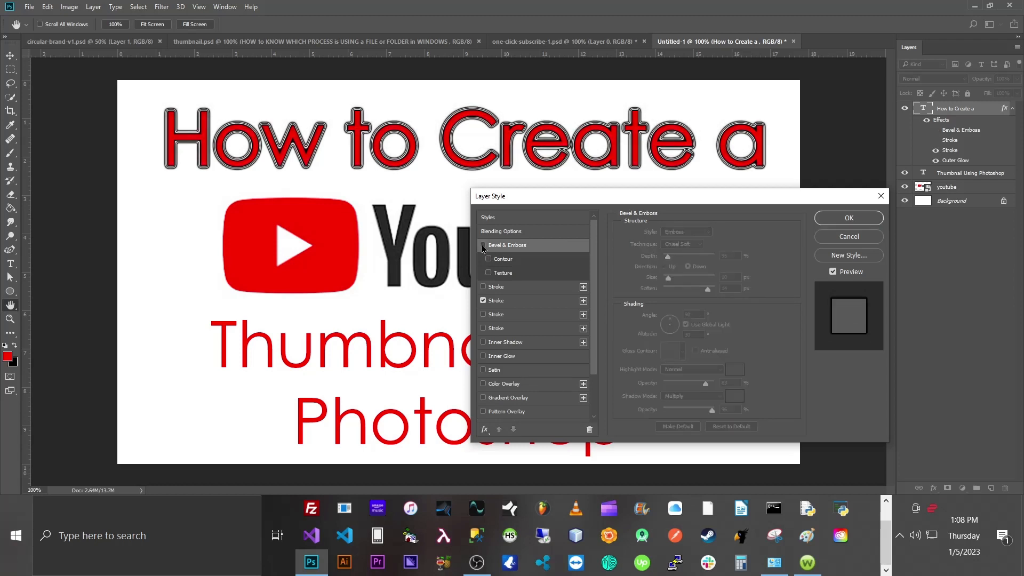
left_click(483, 245)
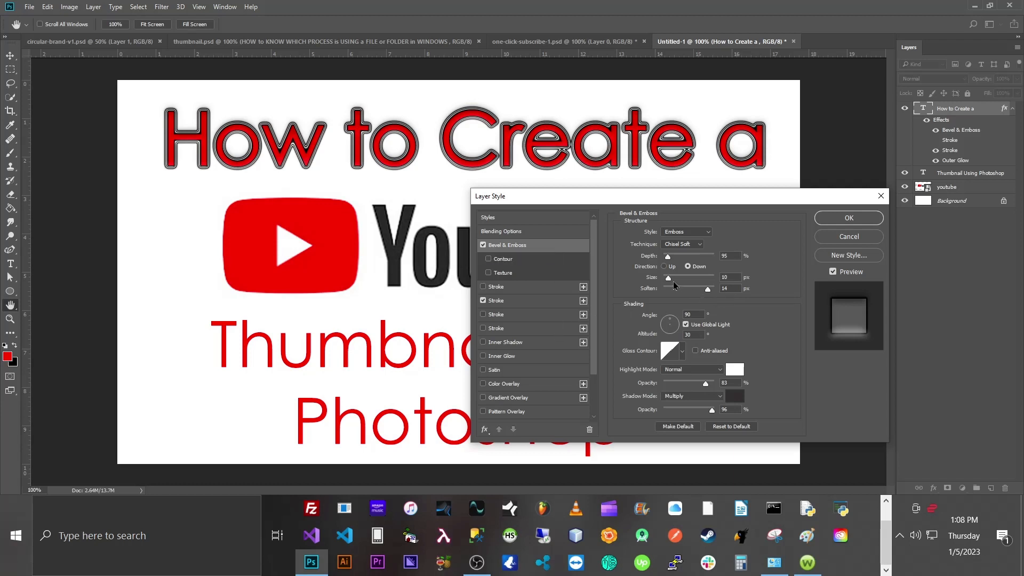
left_click_drag(668, 281, 671, 284)
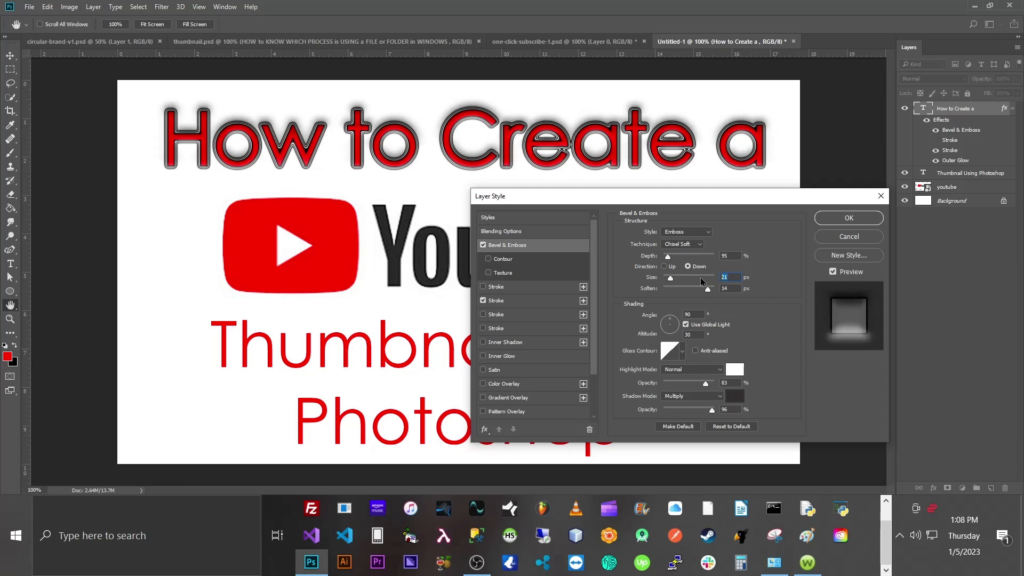
type("18")
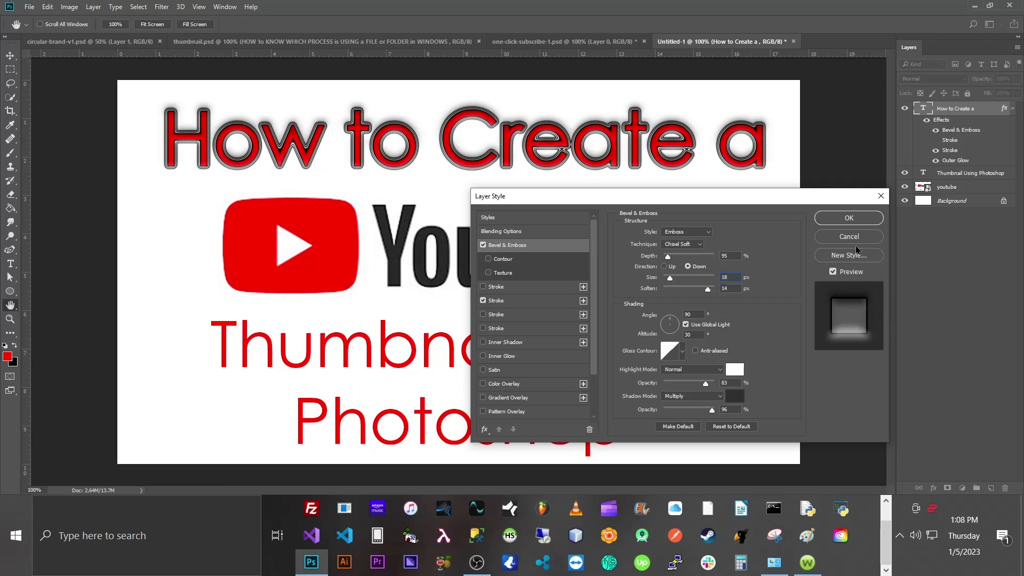
left_click(863, 218)
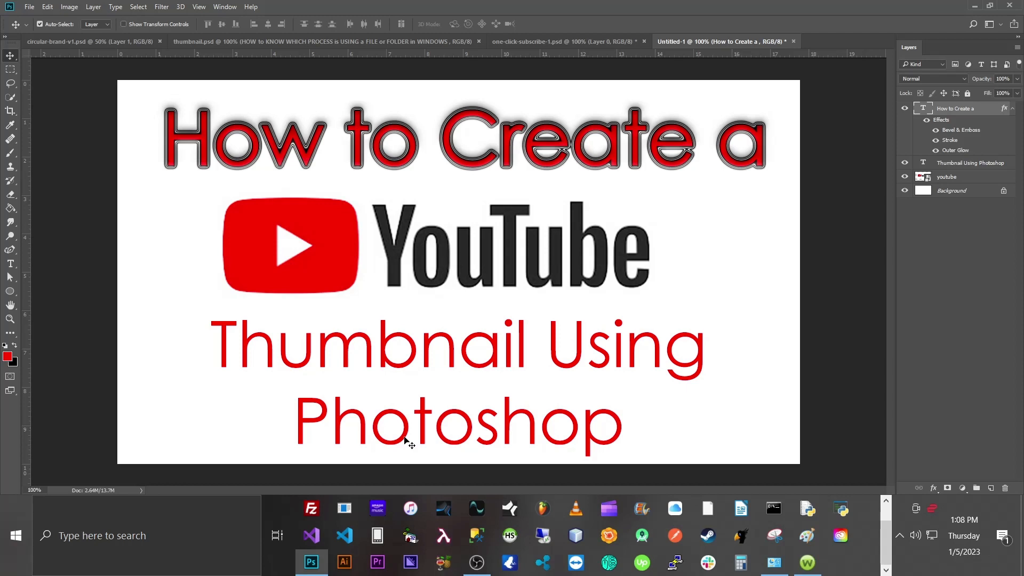
Apply Bevel & Emboss, the black Stroke and Outer Glow to the "Thumbnail Using Photoshop" text layer
left_click(1009, 164)
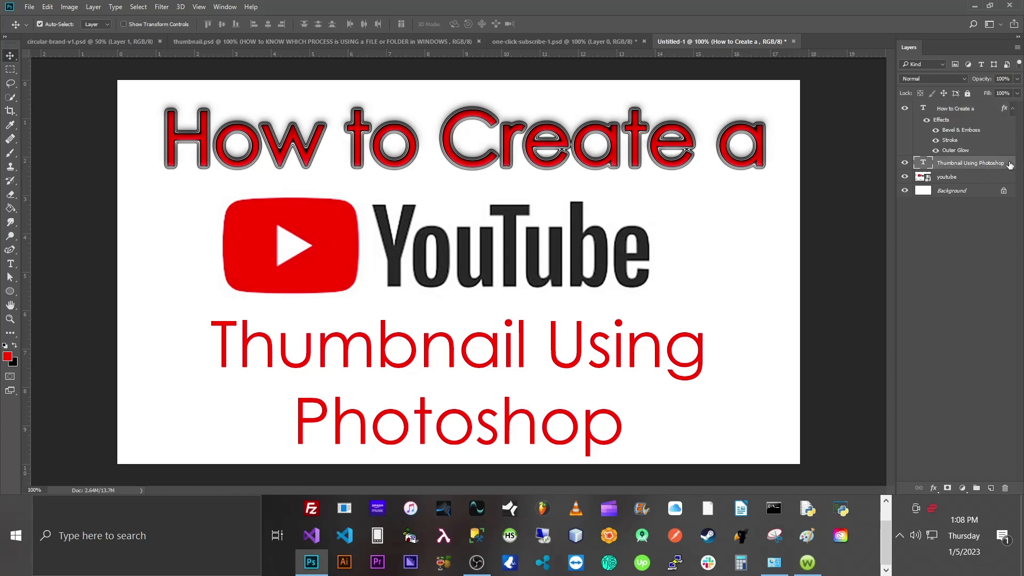
double_click(1009, 164)
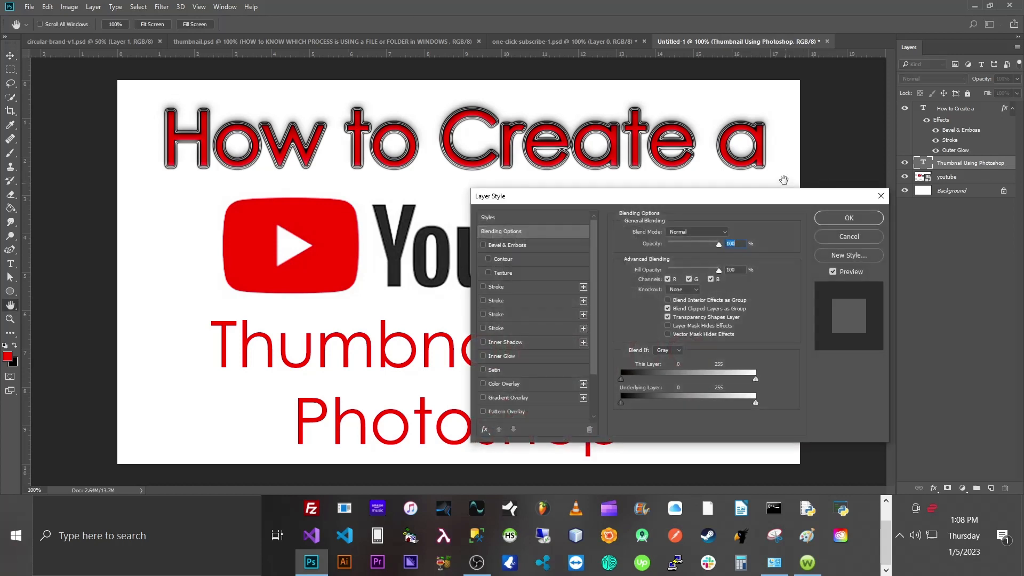
left_click_drag(793, 71, 798, 59)
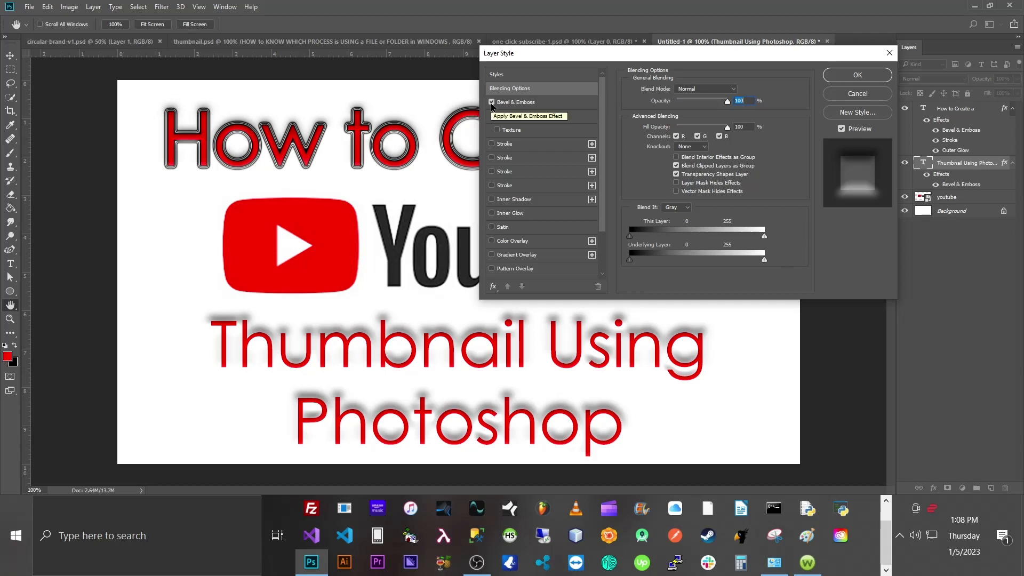
left_click(492, 159)
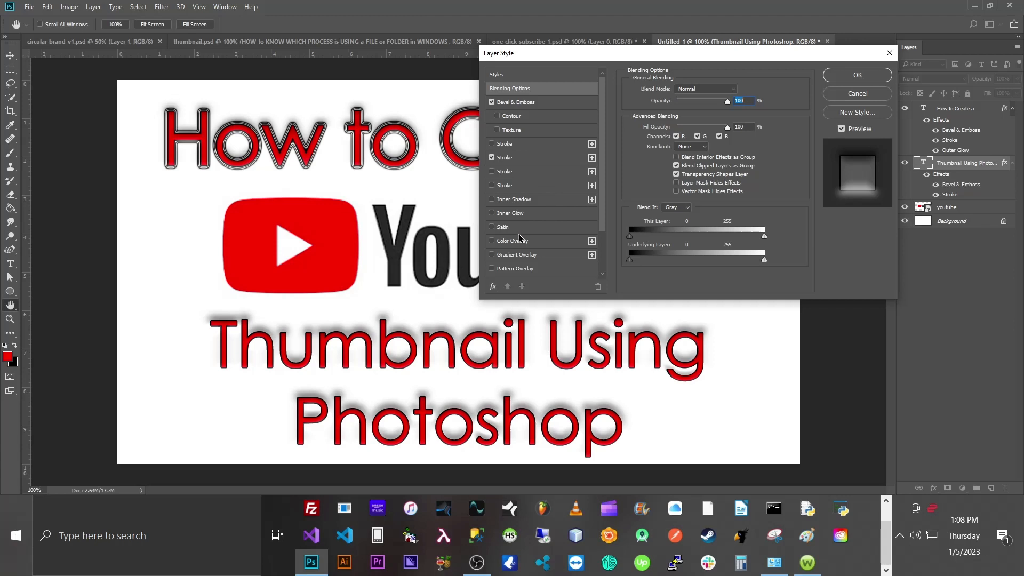
scroll(531, 254, "down", 1)
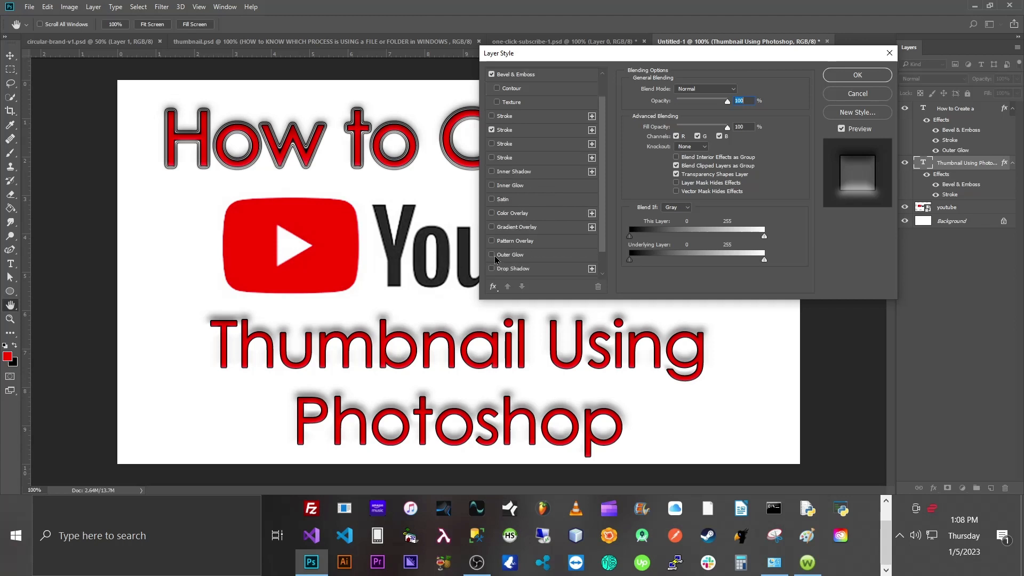
left_click(493, 256)
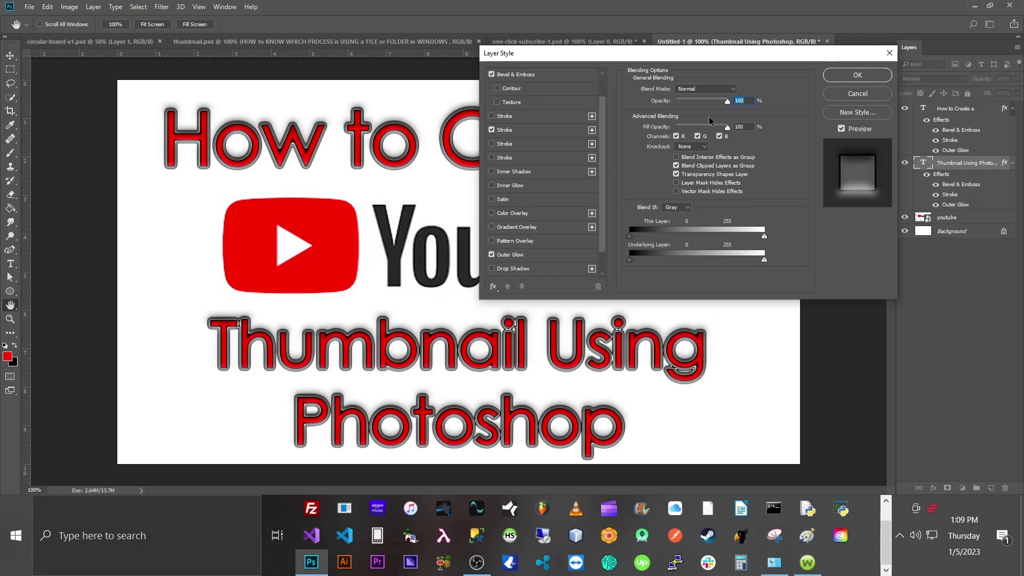
left_click(857, 75)
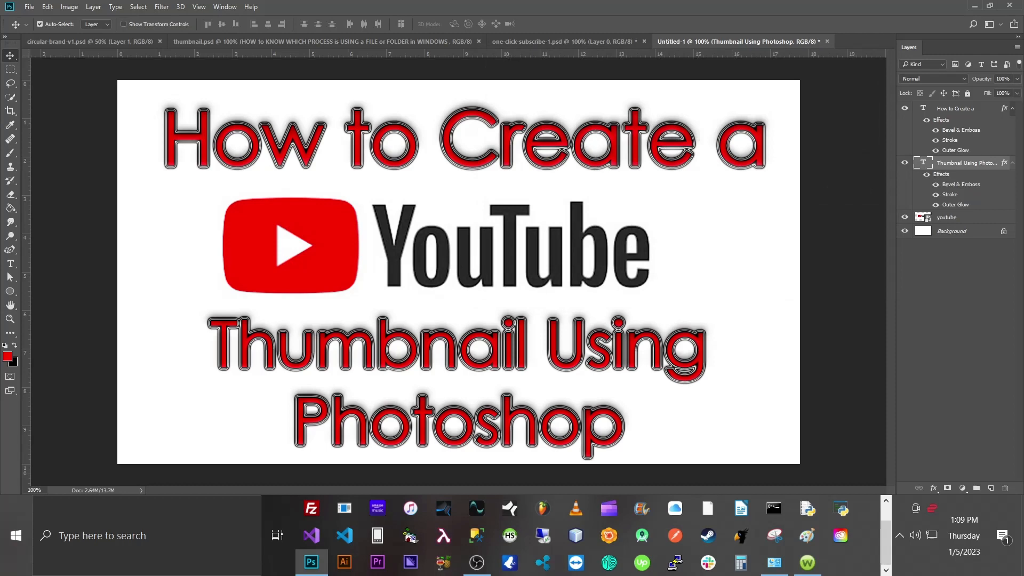
Save the document as thumbnail.psd in Videos > 1-In Progress > 5-How to Create a YouTube Thumbnail Using Photoshop
left_click(30, 8)
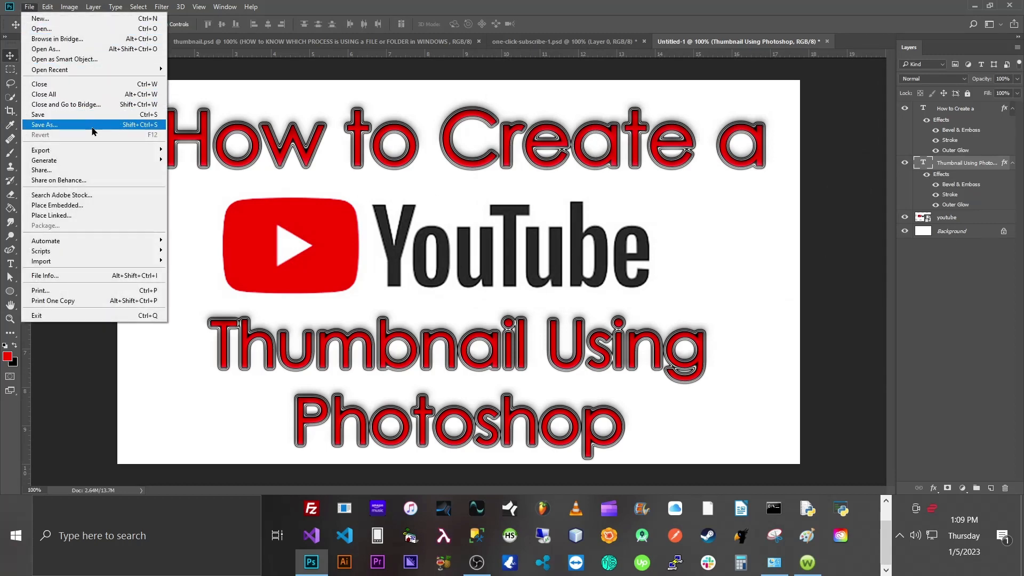
left_click(79, 115)
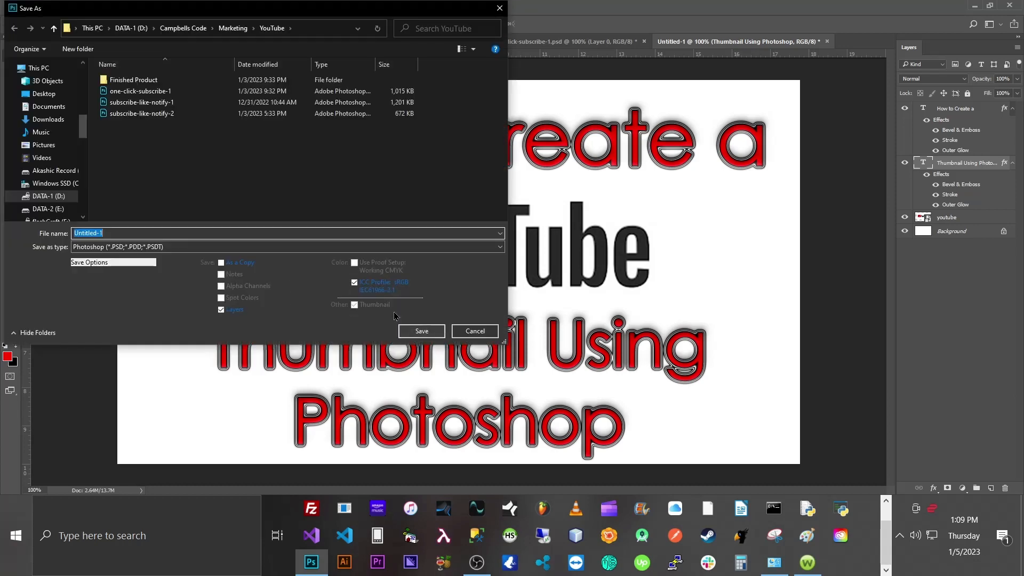
left_click(195, 31)
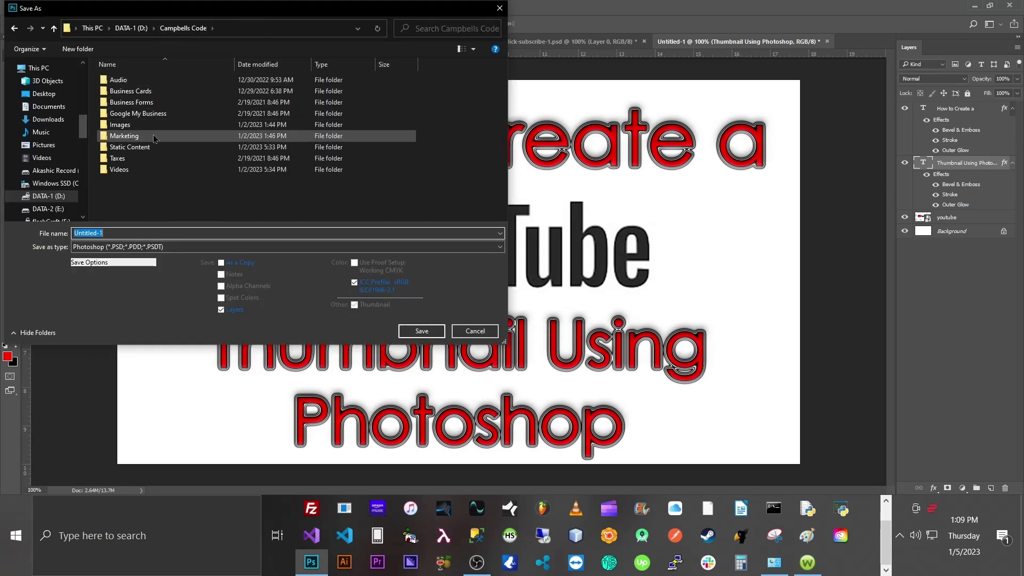
double_click(153, 169)
double_click(157, 80)
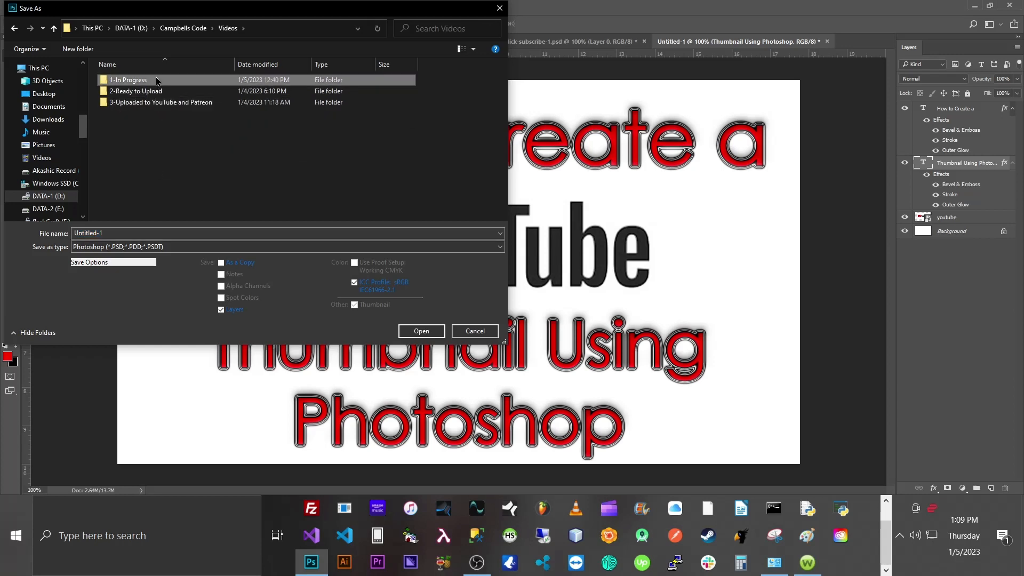
double_click(163, 80)
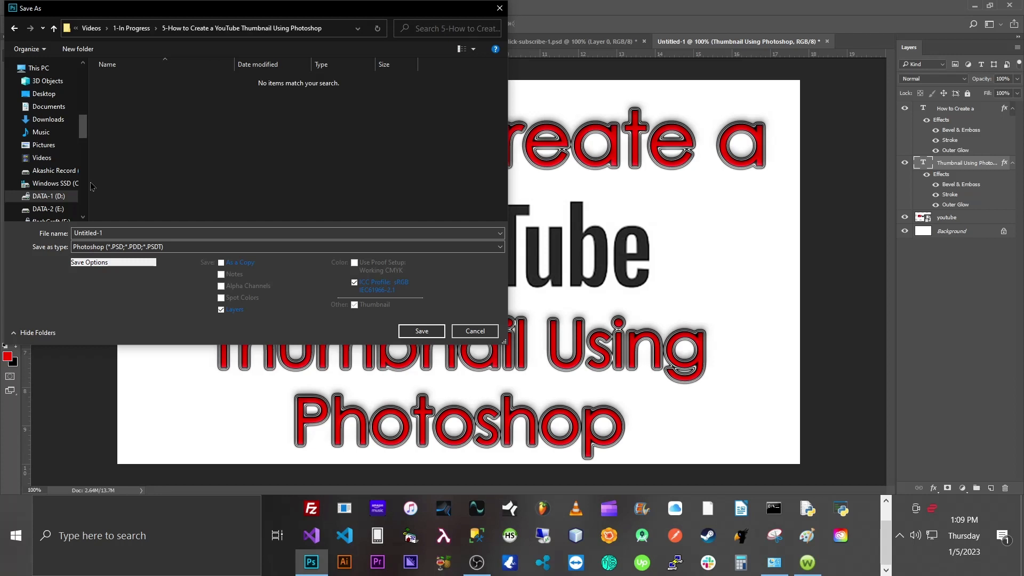
left_click(161, 233)
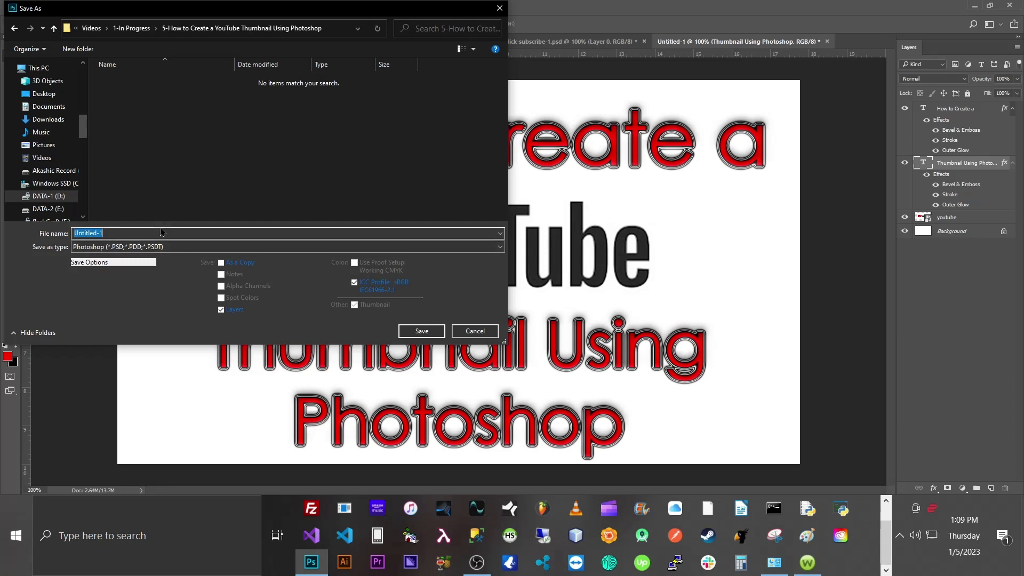
type("thu")
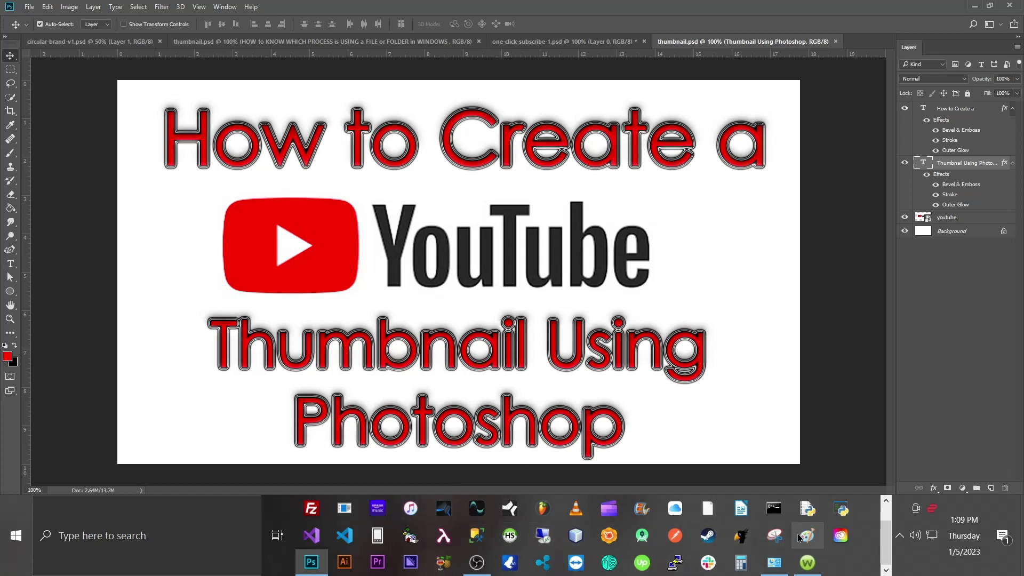
Switch to the Brave browser window showing the Google Images results
scroll(890, 515, "up", 1)
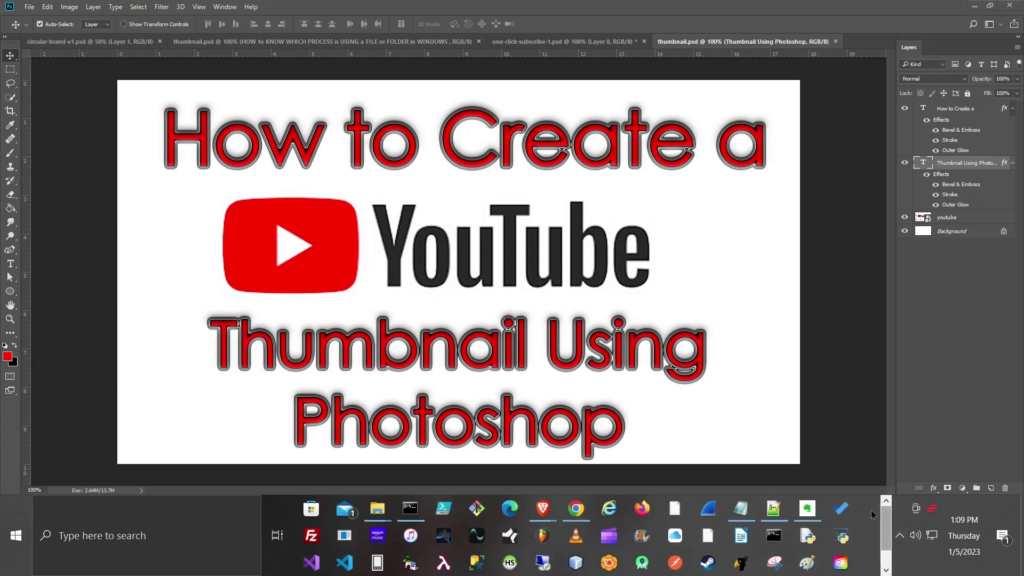
mouse_move(550, 510)
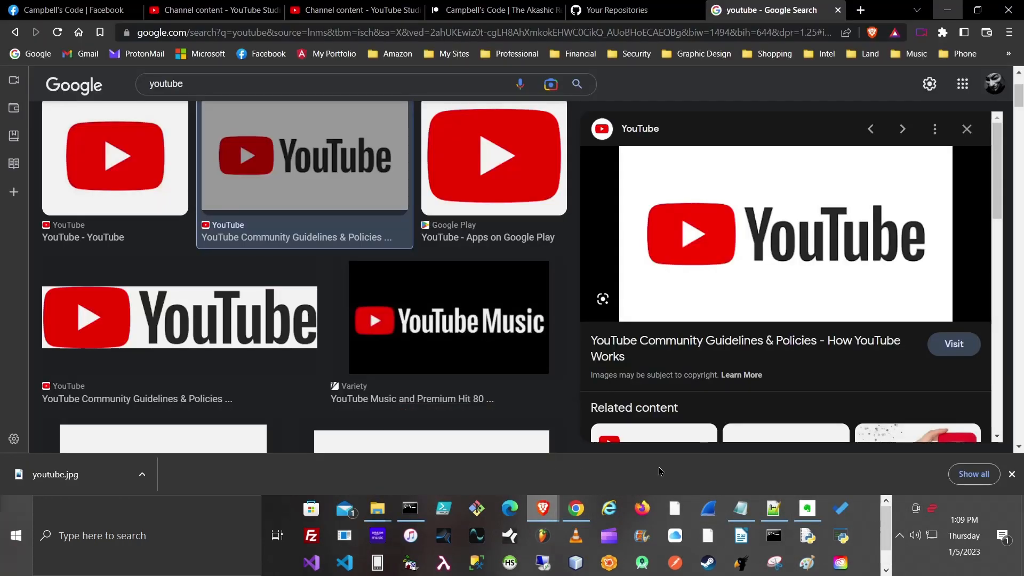
left_click(542, 454)
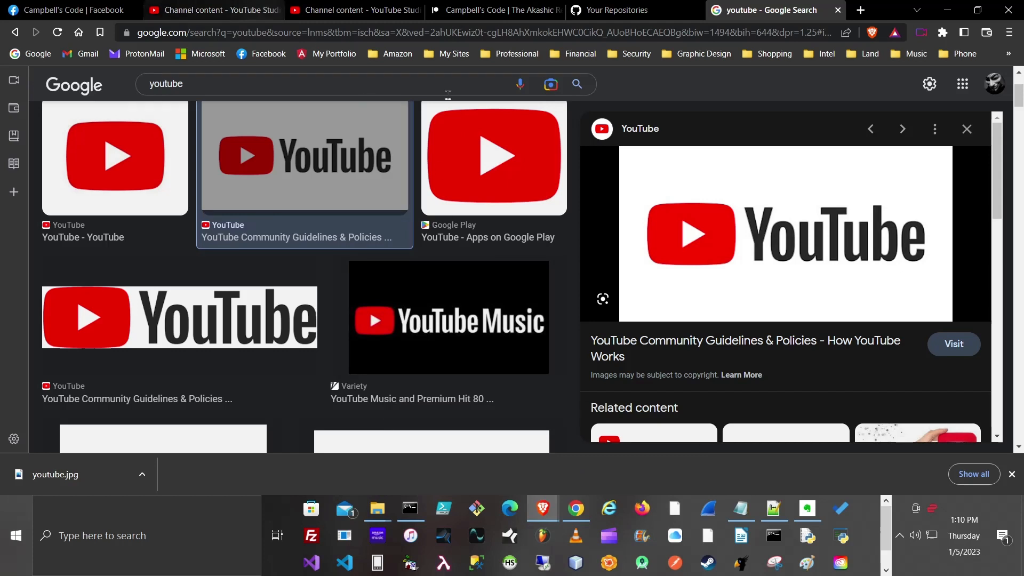
left_click(652, 32)
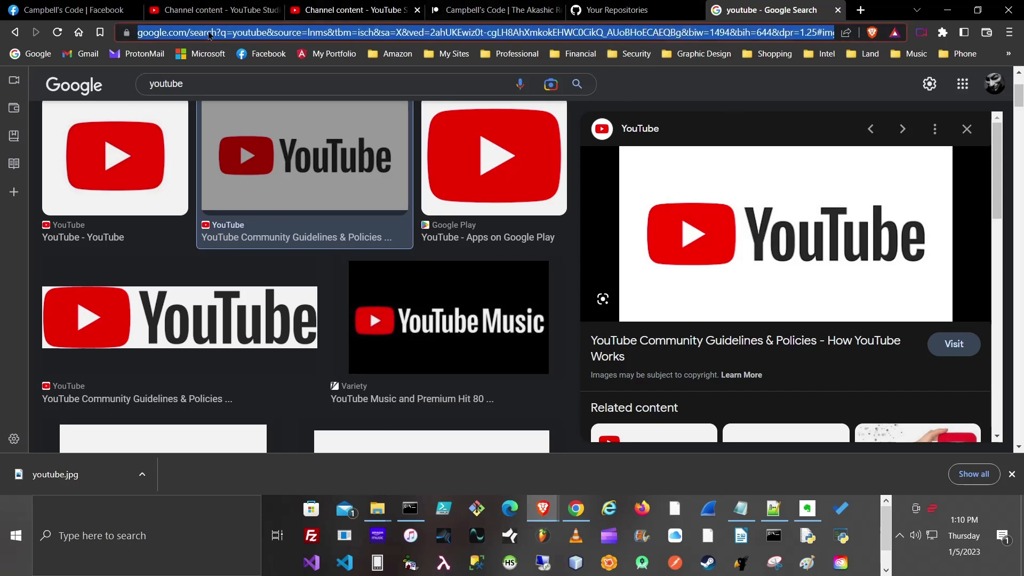
Replace the image search query and search Google Images for "black circuit board background"
double_click(166, 84)
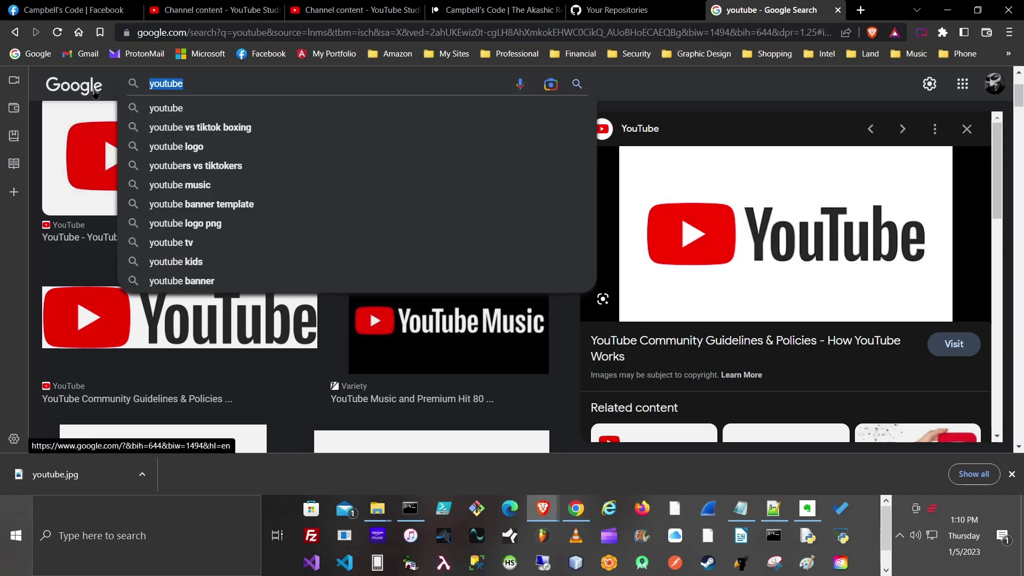
type("black ab")
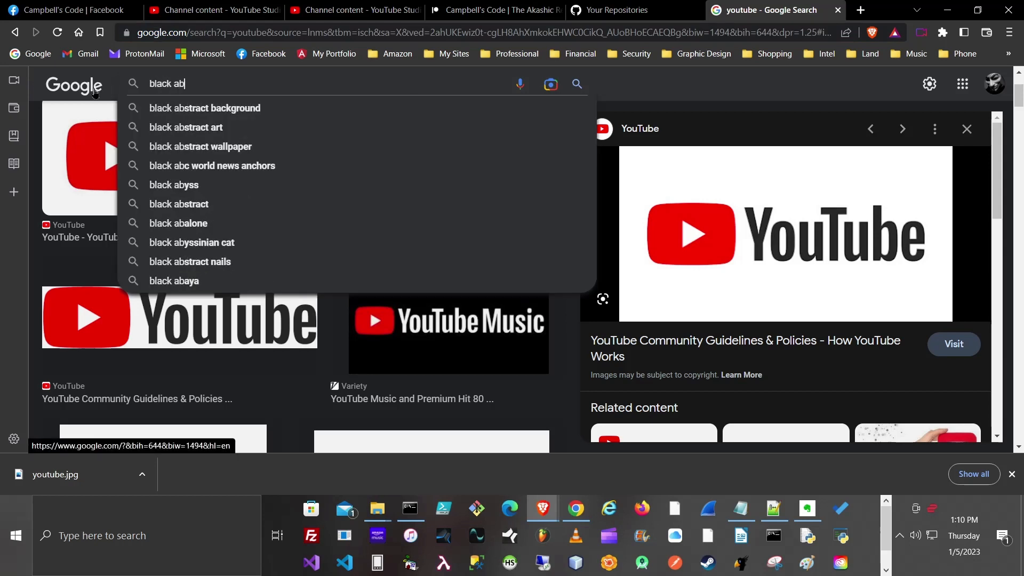
type("str")
key("BackSpace")
key("BackSpace")
key("BackSpace")
key("BackSpace")
key("BackSpace")
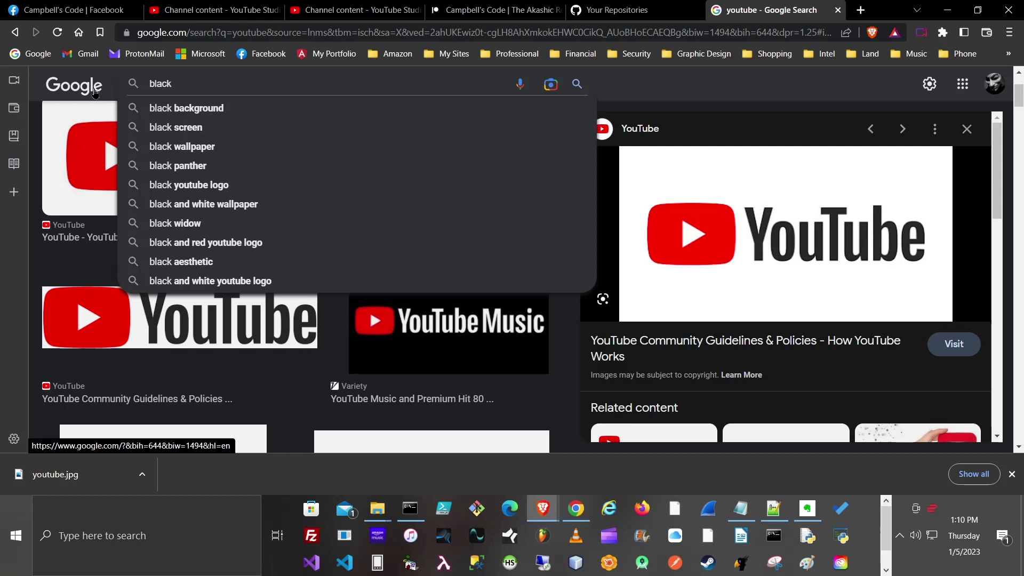
type("circuit bo")
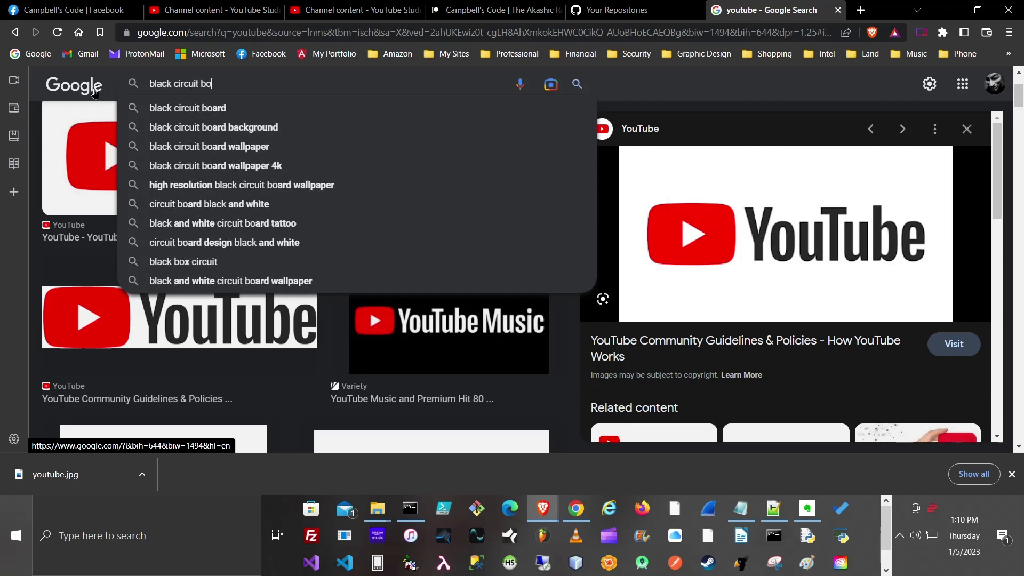
type("ard")
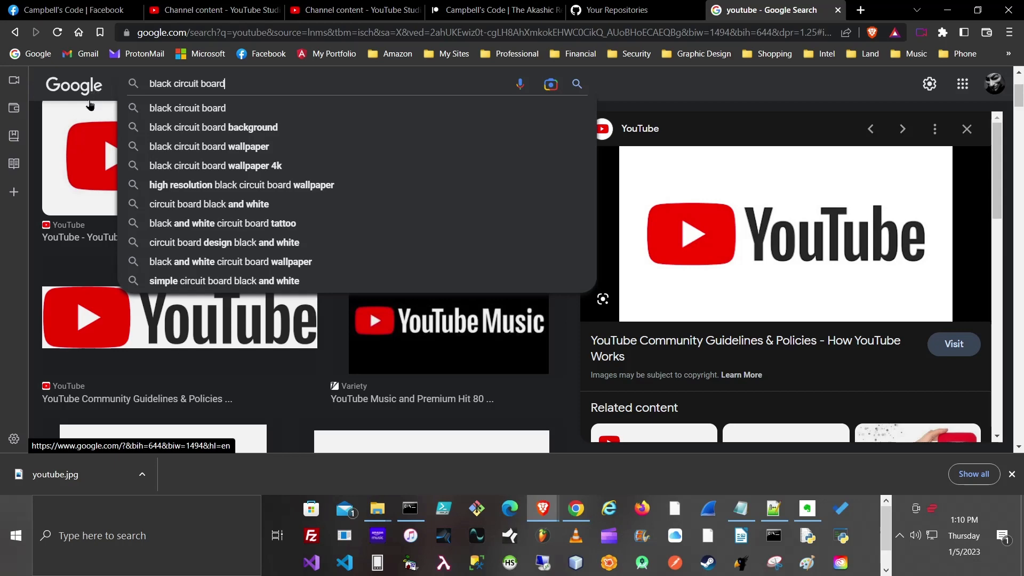
left_click(241, 131)
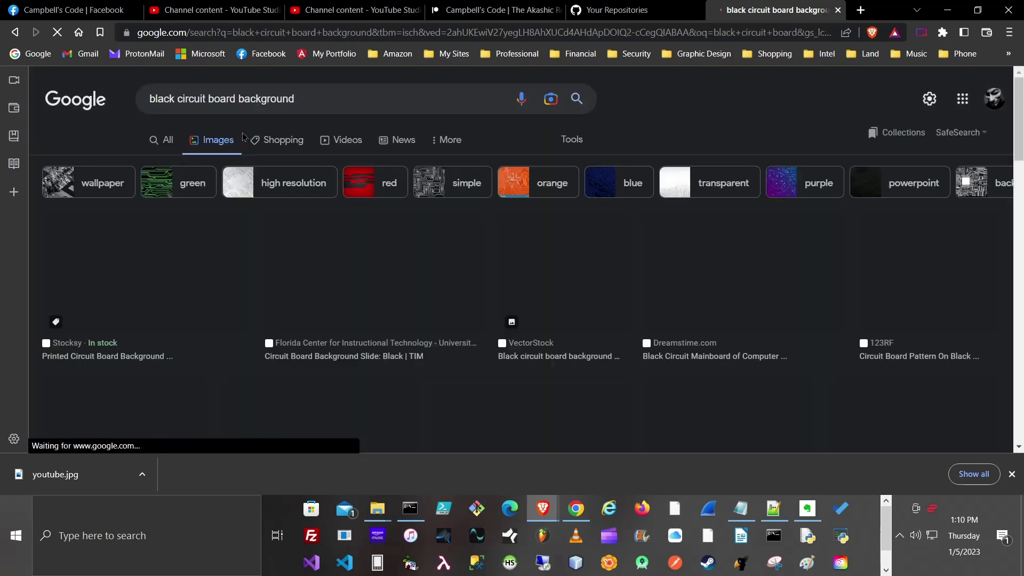
Look through the circuit board image results for a suitable dark thumbnail background, and return to the first results
scroll(697, 218, "down", 5)
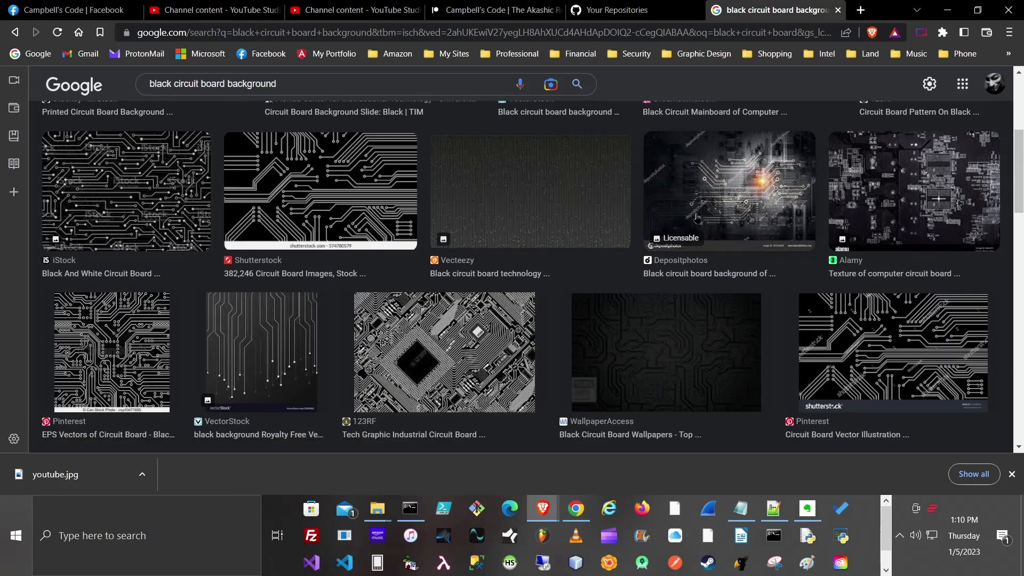
scroll(696, 218, "down", 6)
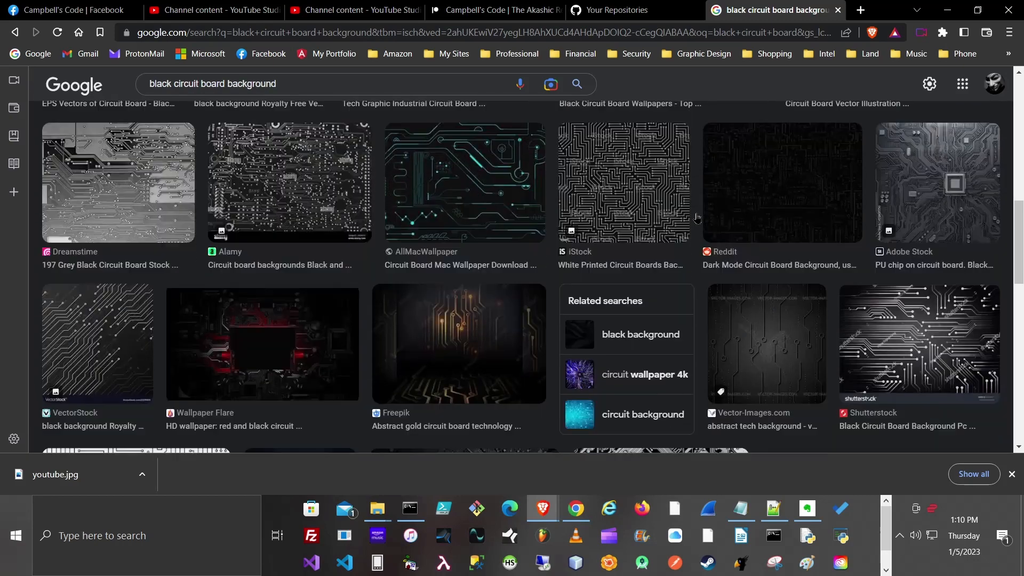
scroll(696, 218, "down", 1)
scroll(696, 219, "down", 1)
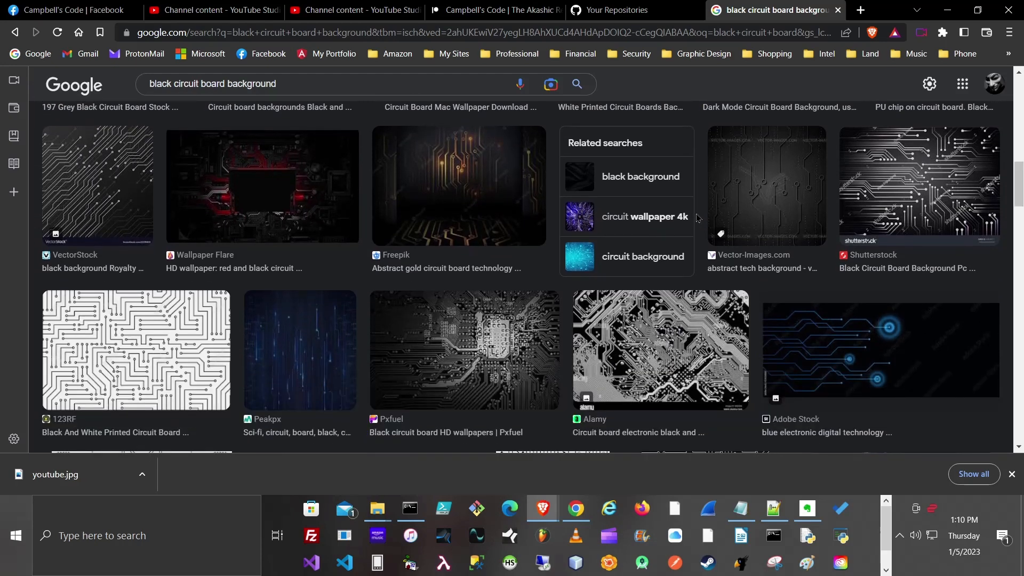
scroll(697, 218, "down", 2)
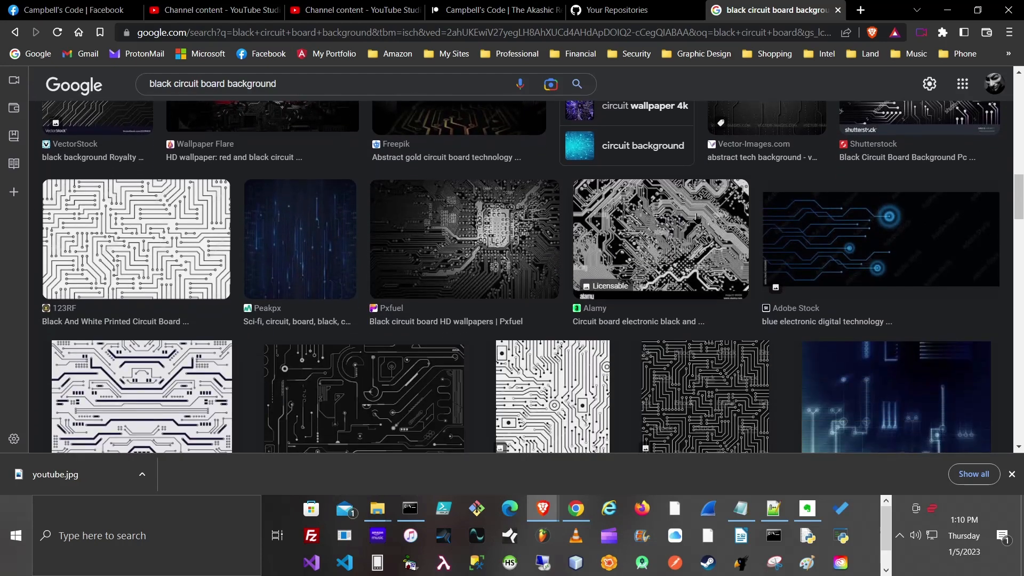
scroll(696, 218, "down", 2)
scroll(696, 218, "down", 1)
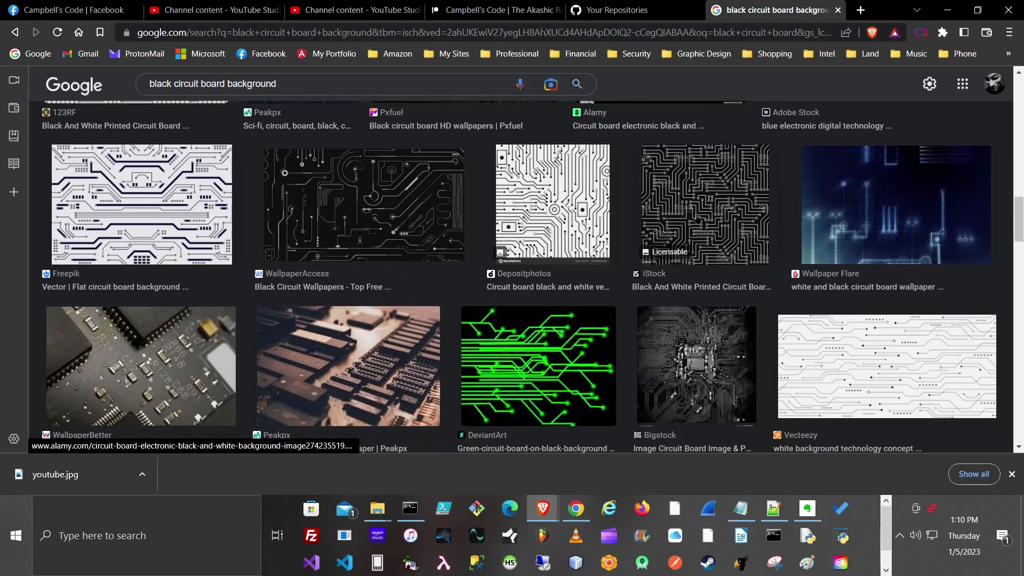
scroll(696, 218, "down", 2)
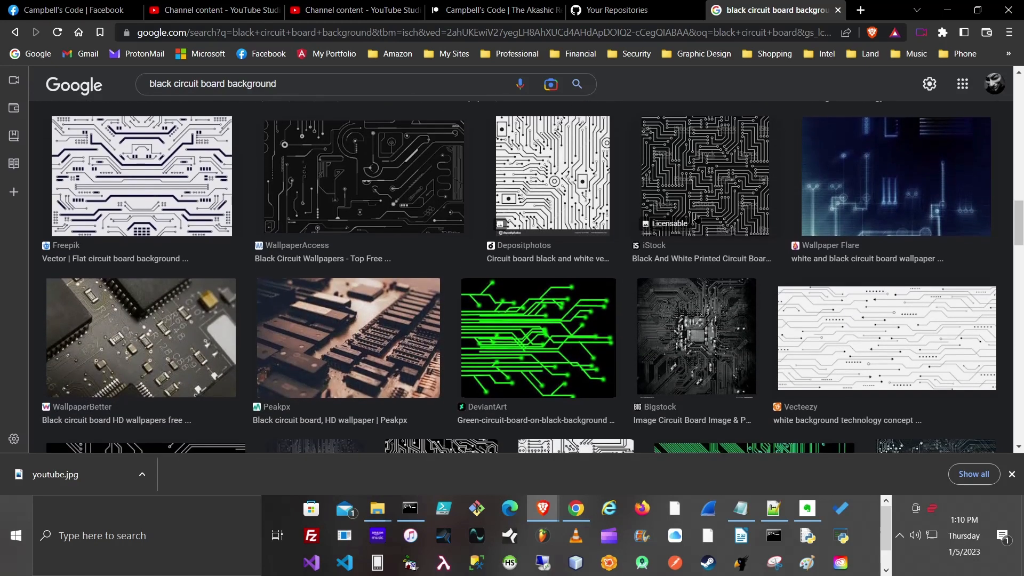
scroll(697, 218, "down", 4)
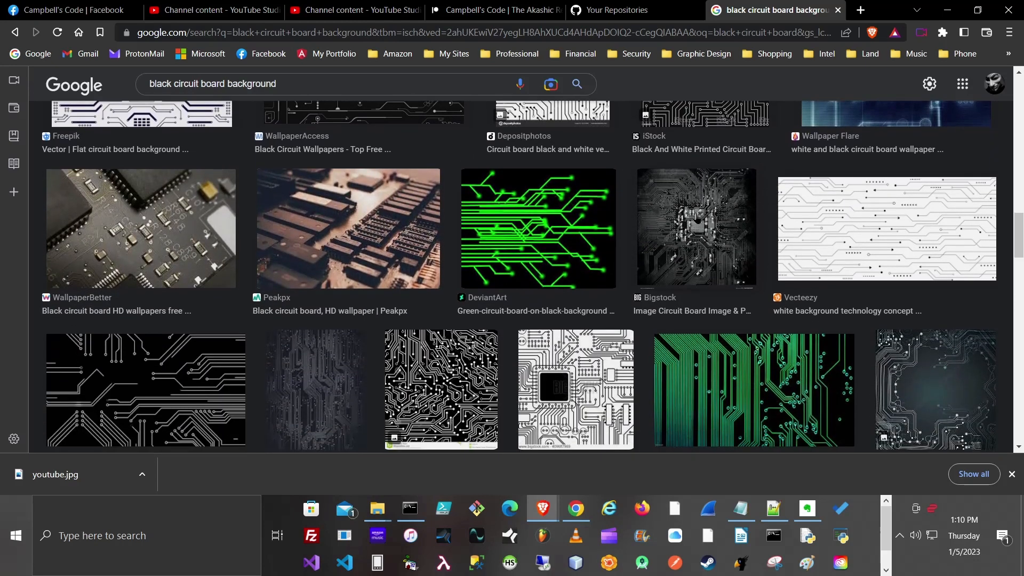
scroll(696, 218, "down", 6)
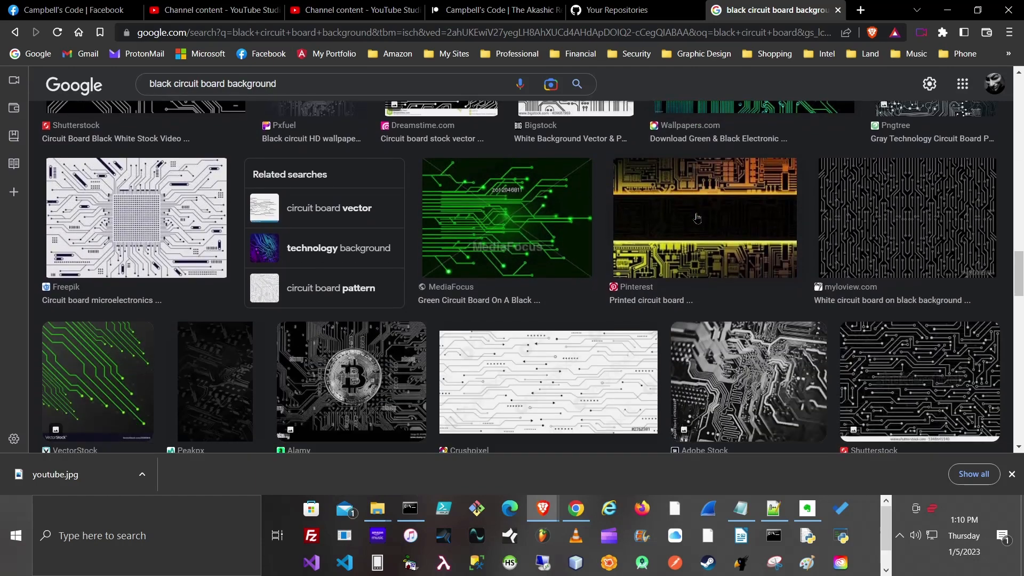
scroll(696, 218, "down", 1)
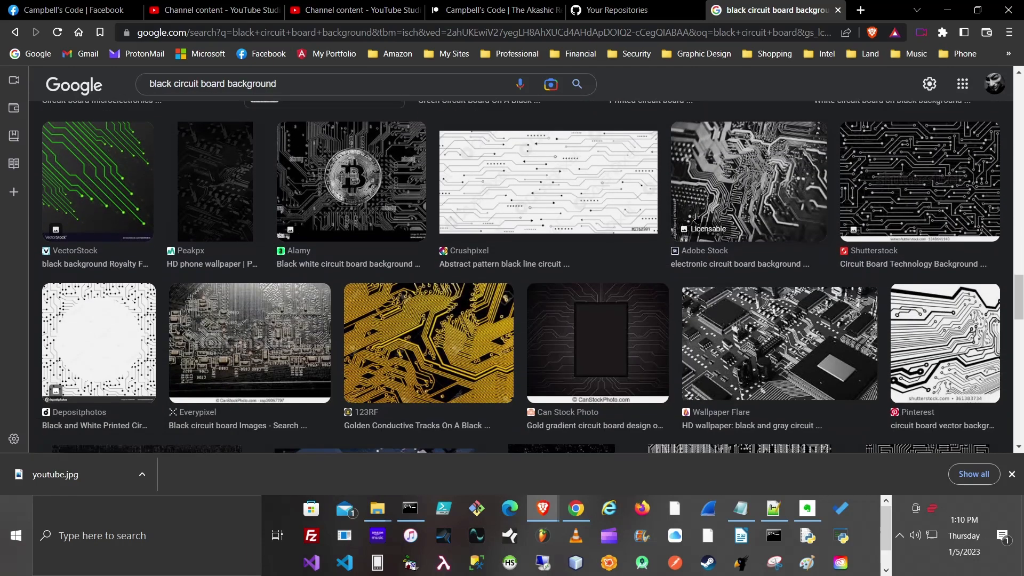
scroll(697, 218, "down", 3)
scroll(696, 218, "down", 3)
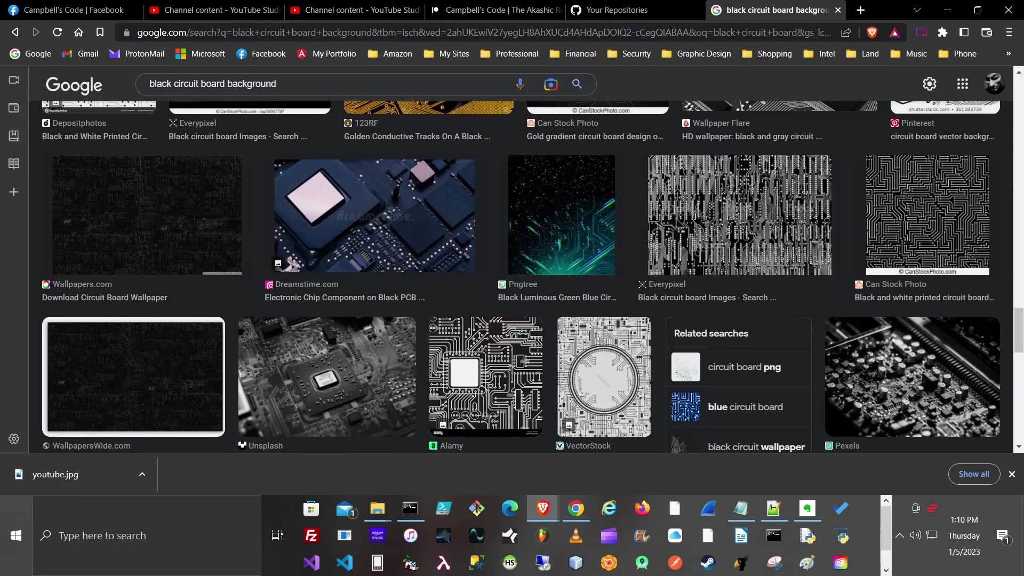
scroll(696, 218, "down", 1)
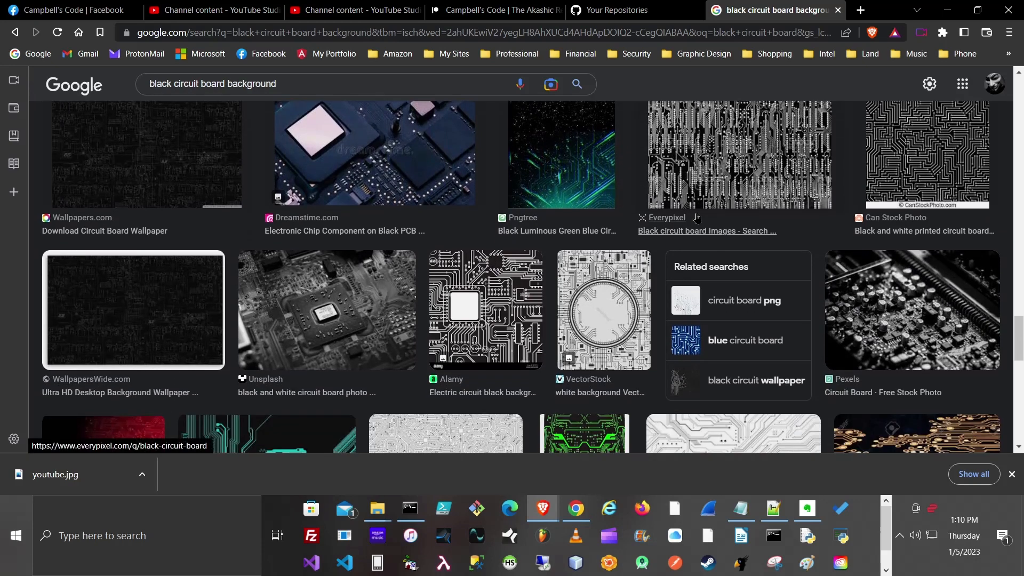
scroll(696, 218, "down", 1)
scroll(696, 218, "down", 3)
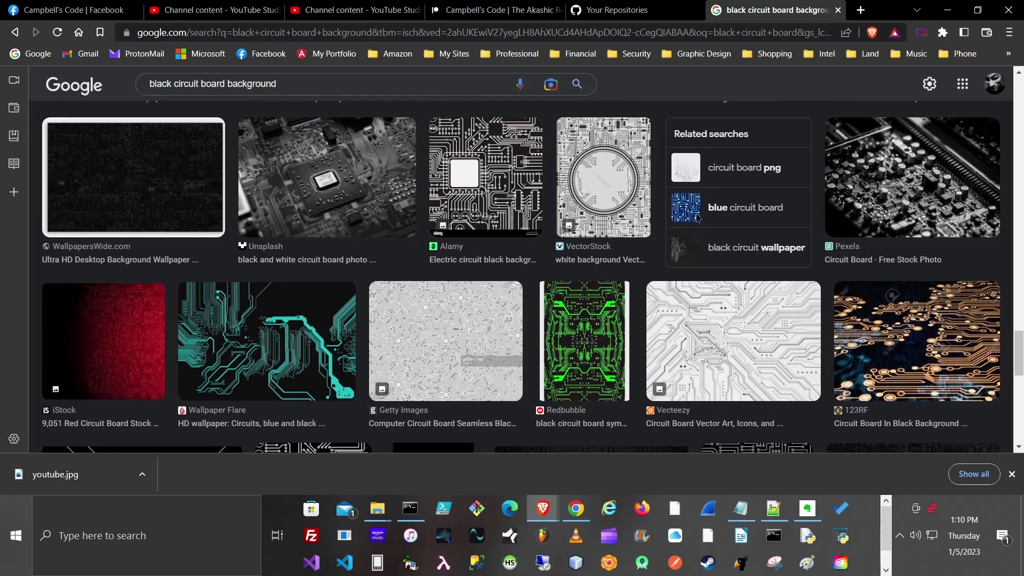
scroll(697, 218, "down", 9)
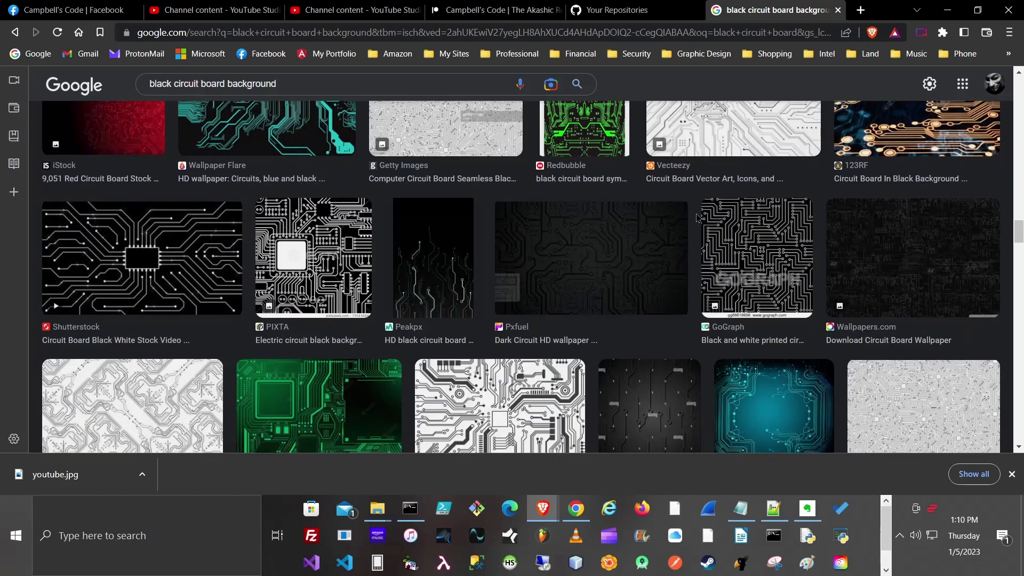
scroll(697, 218, "down", 4)
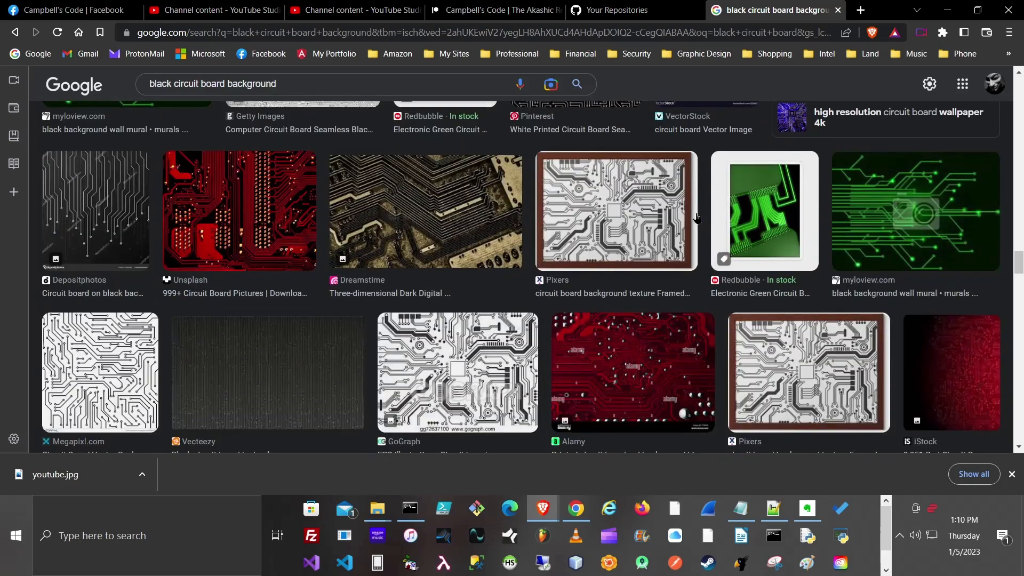
scroll(696, 218, "down", 3)
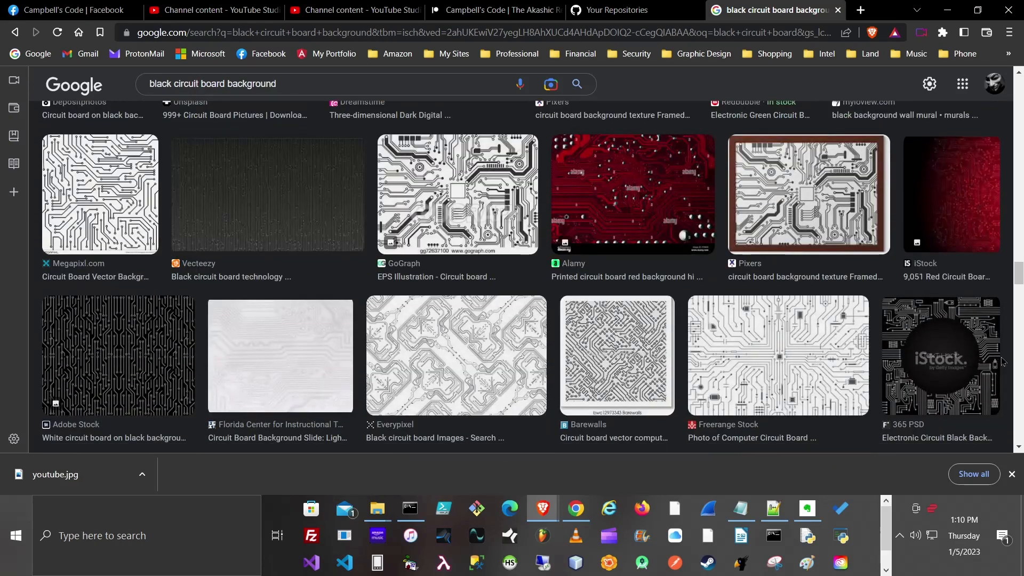
scroll(1014, 430, "down", 1)
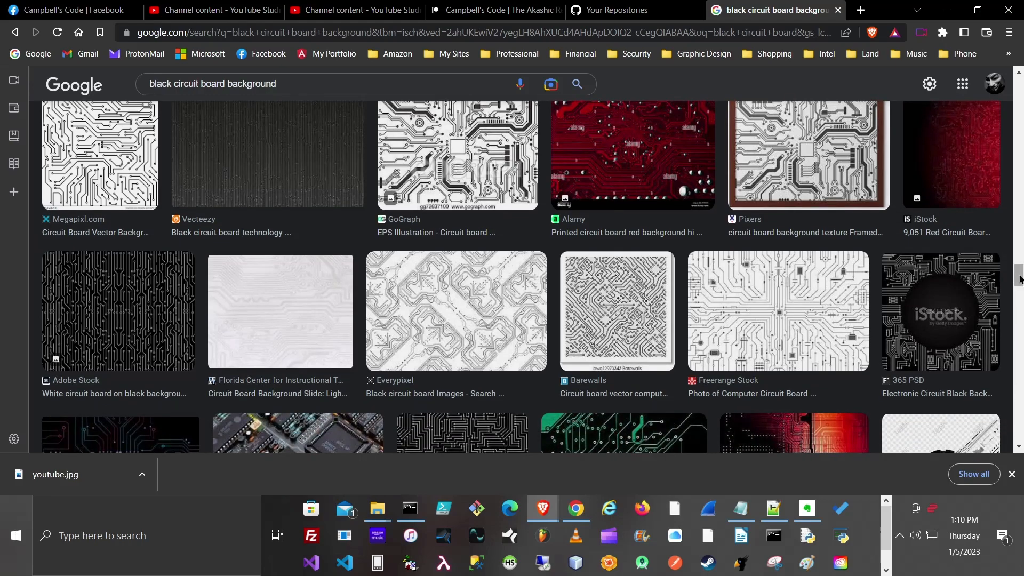
left_click_drag(1020, 279, 994, 76)
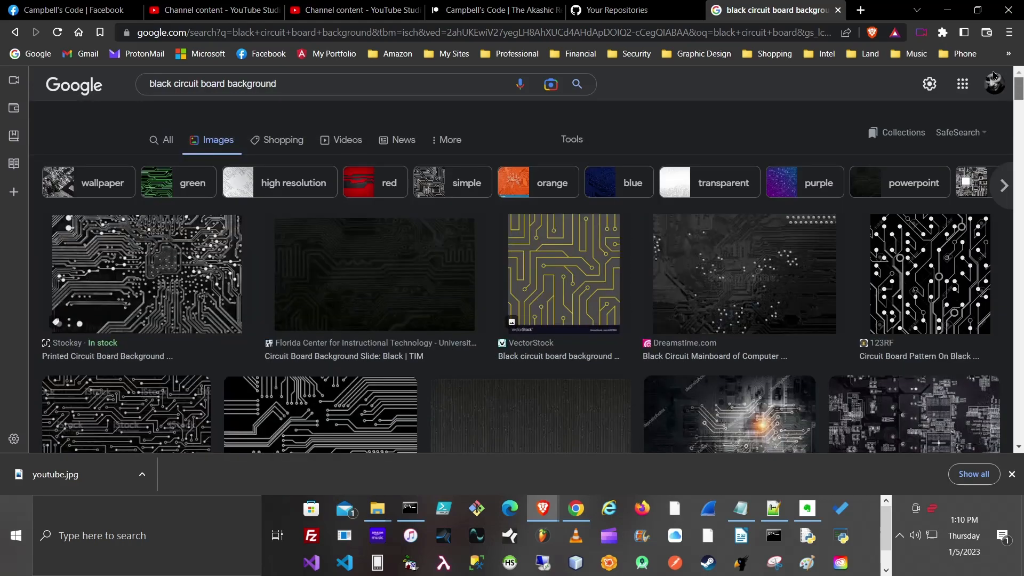
Preview the Stocksy printed circuit board image and the Florida Center for Instructional Technology black circuit board slide
scroll(447, 282, "down", 1)
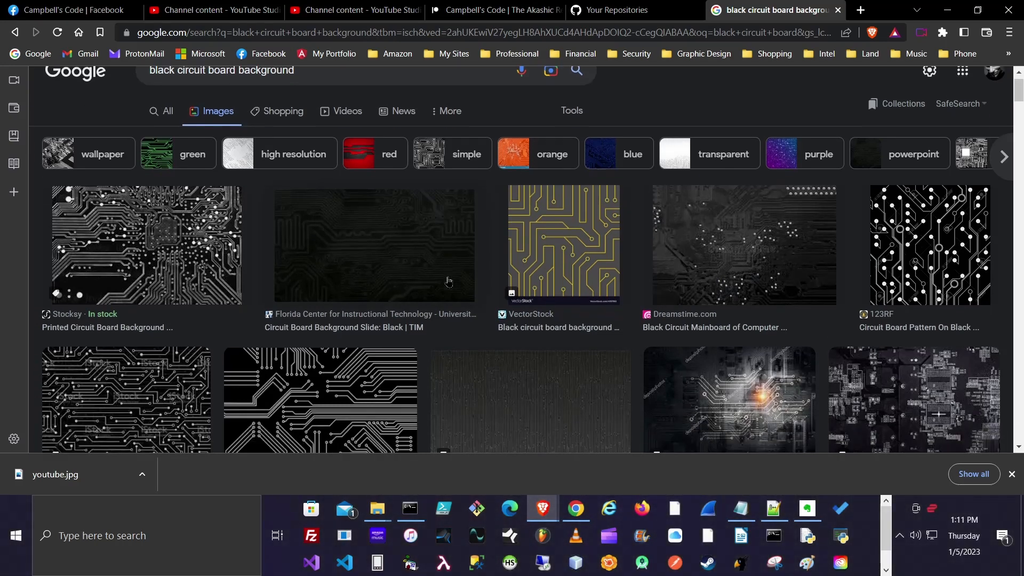
scroll(448, 281, "down", 1)
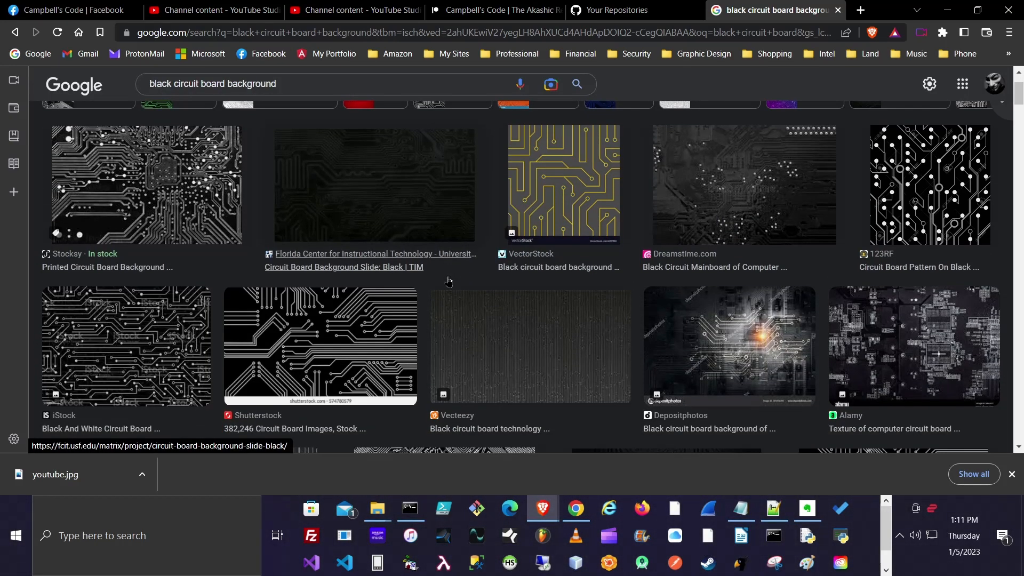
left_click(165, 186)
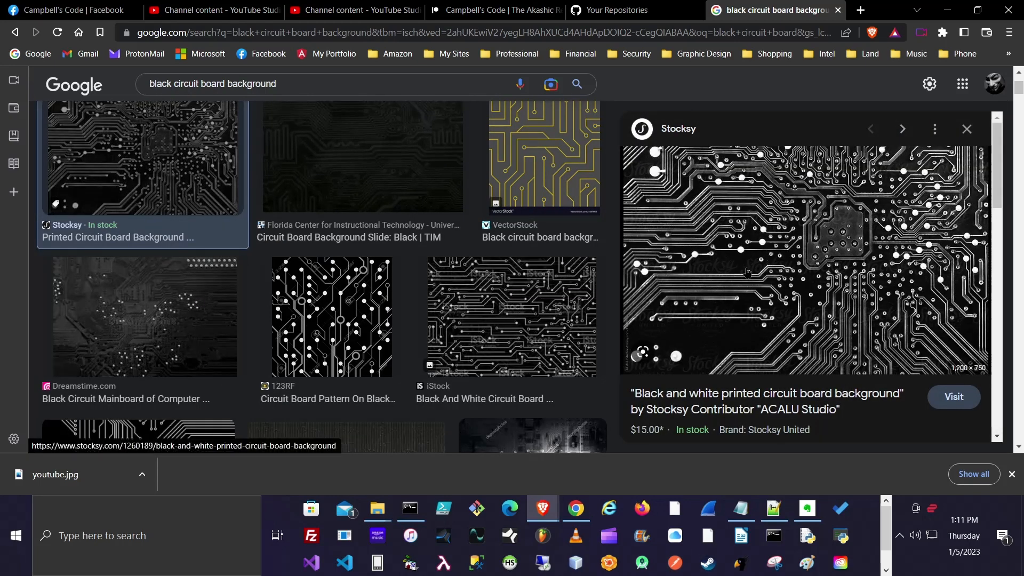
left_click(373, 204)
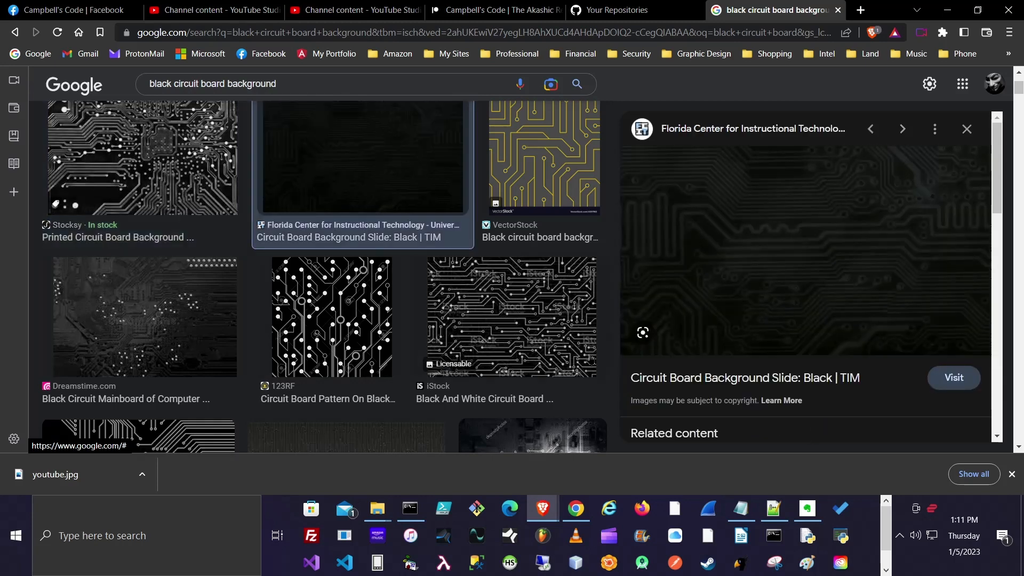
Preview the Shutterstock black and white circuit board image and save it to the project folder as black-circuit-board
scroll(569, 320, "down", 2)
scroll(569, 320, "down", 2)
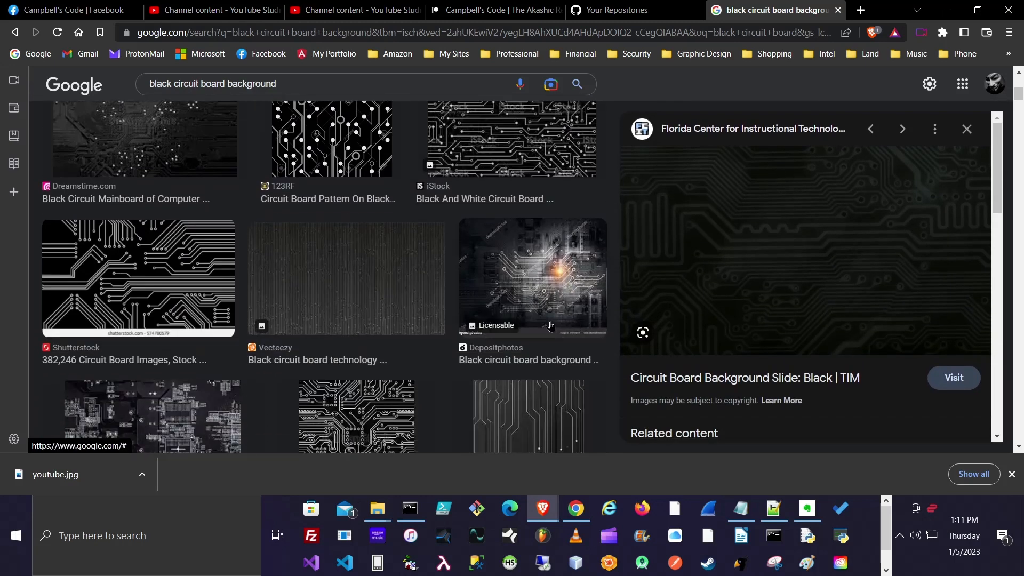
left_click(159, 277)
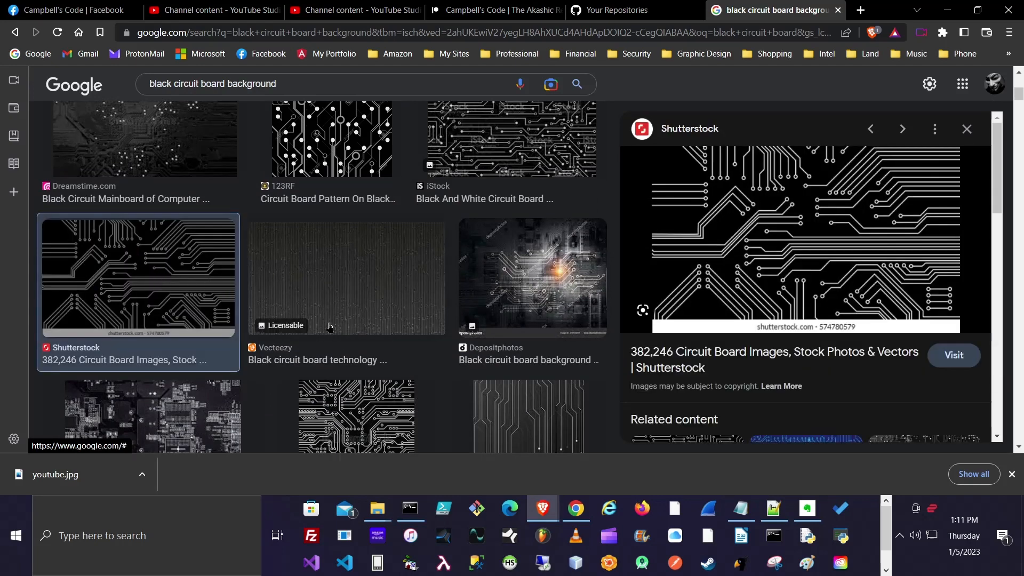
right_click(841, 233)
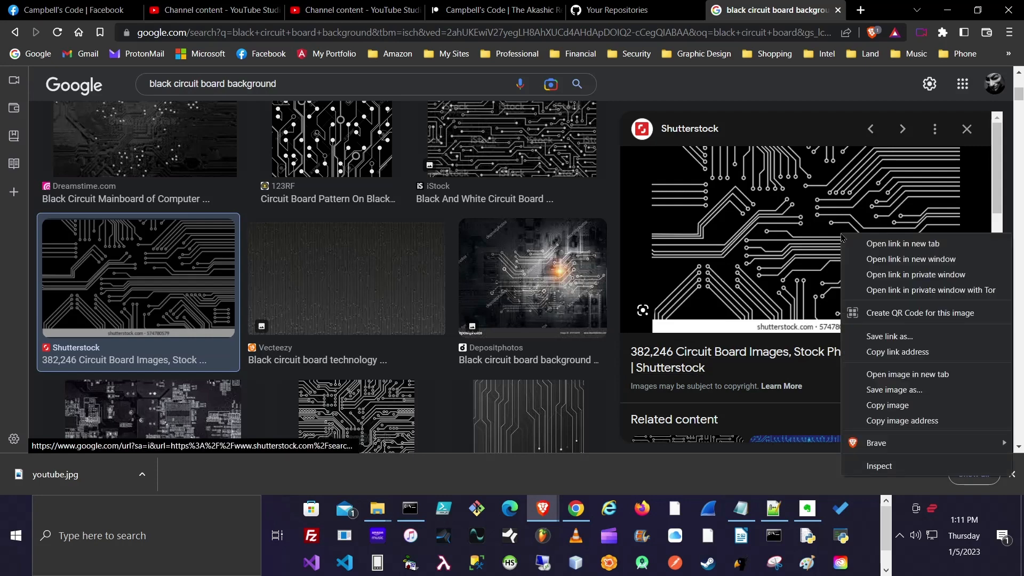
left_click(940, 390)
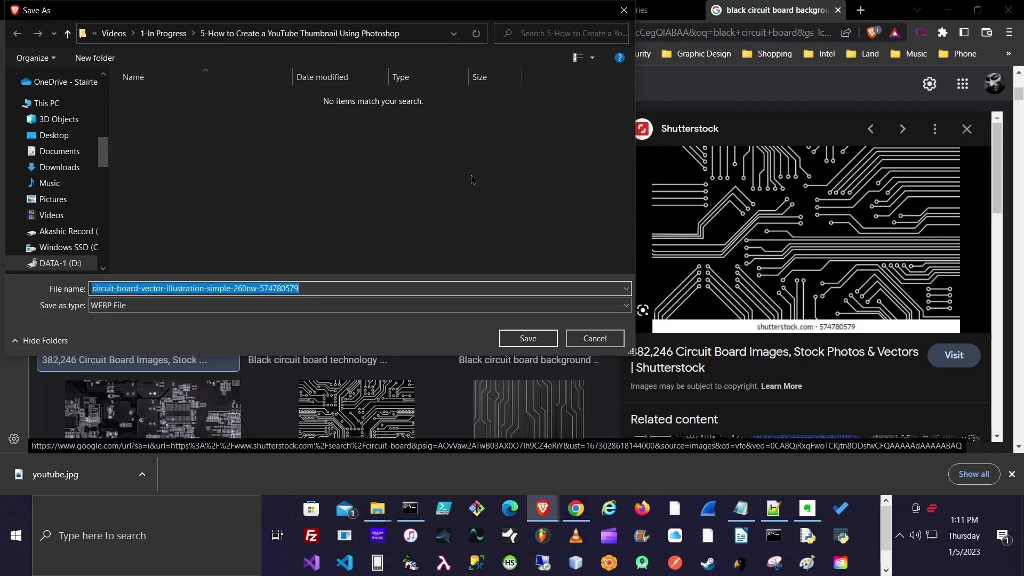
type("black-circuit-board")
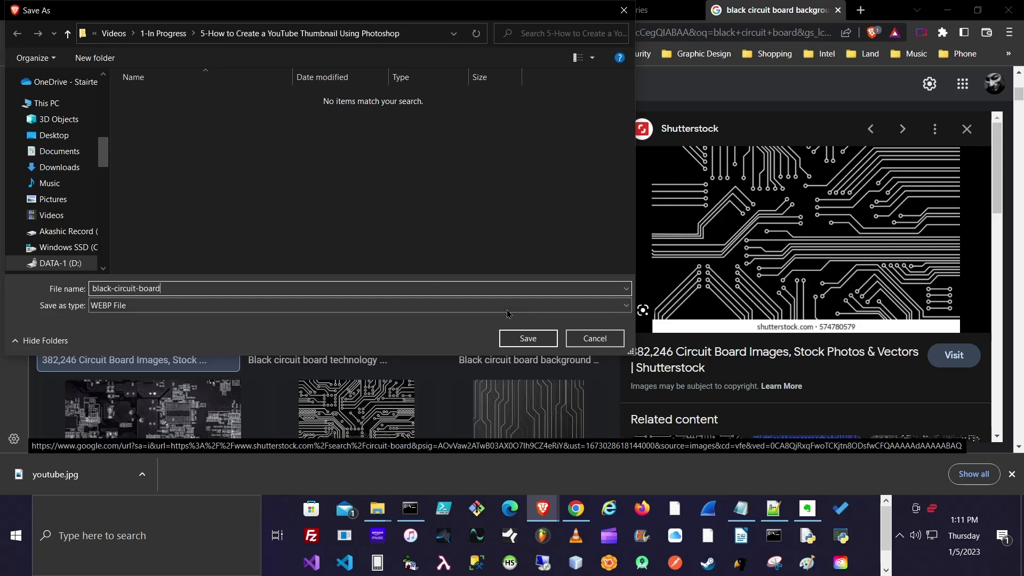
left_click(524, 344)
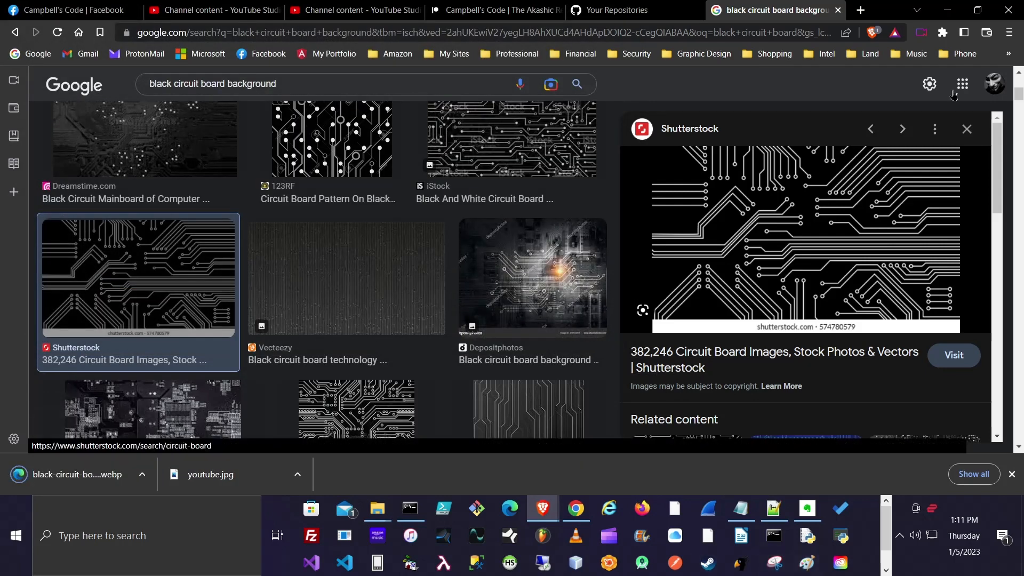
Switch to Photoshop and try to place the black-circuit-board WEBP file from File Explorer into the thumbnail document
left_click(948, 9)
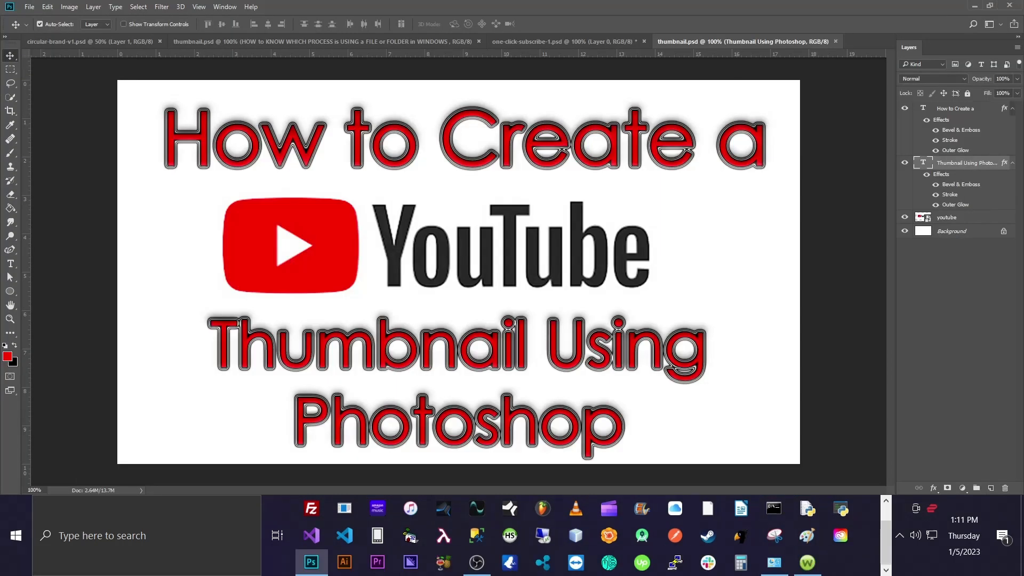
left_click_drag(0, 72, 821, 79)
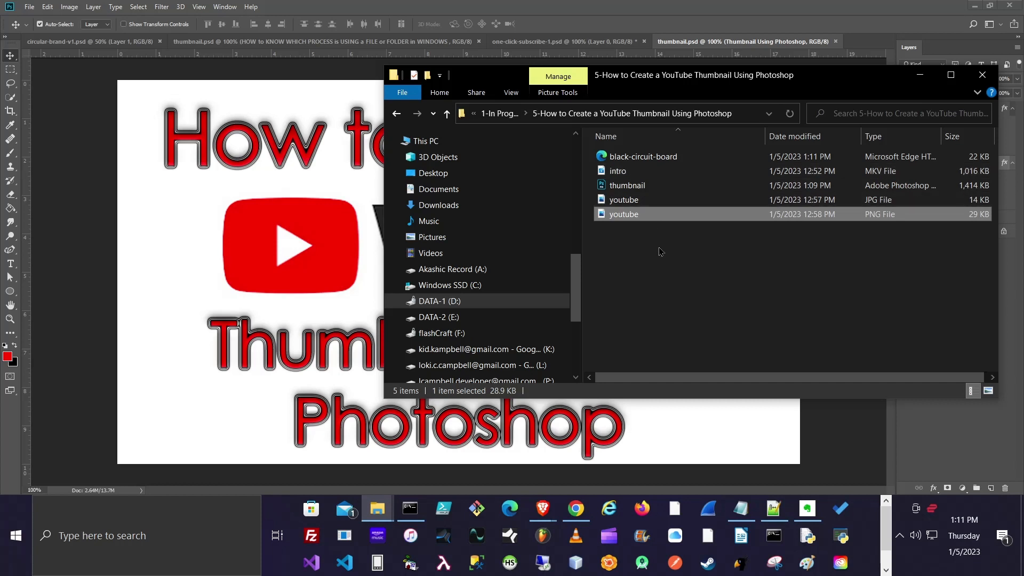
left_click(655, 156)
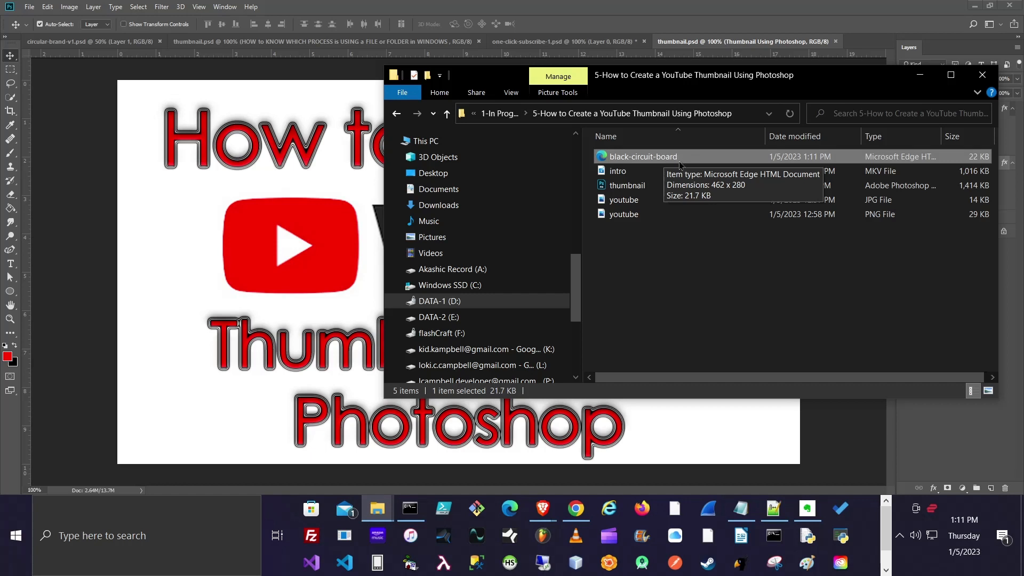
left_click_drag(572, 188, 263, 265)
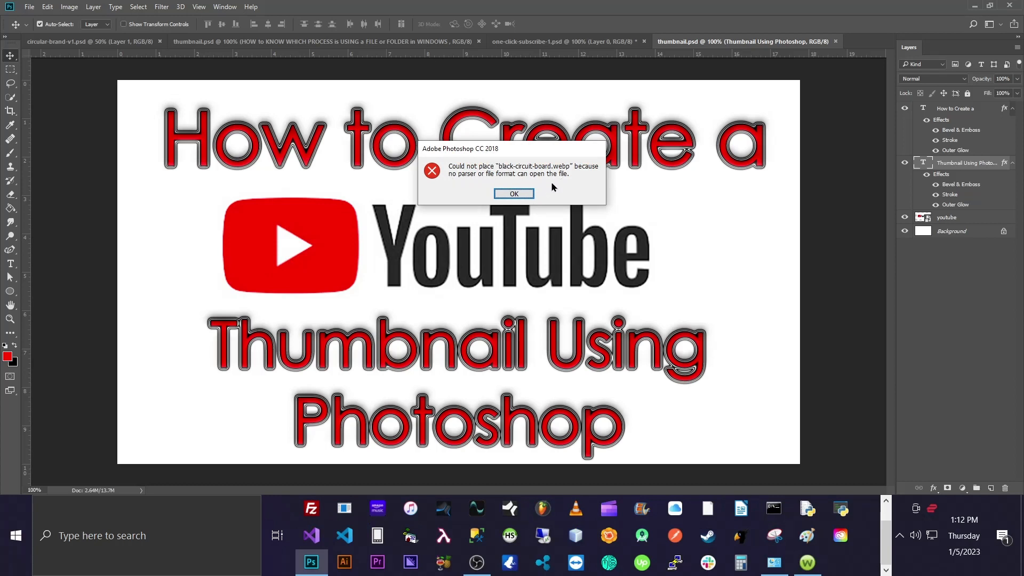
left_click(525, 194)
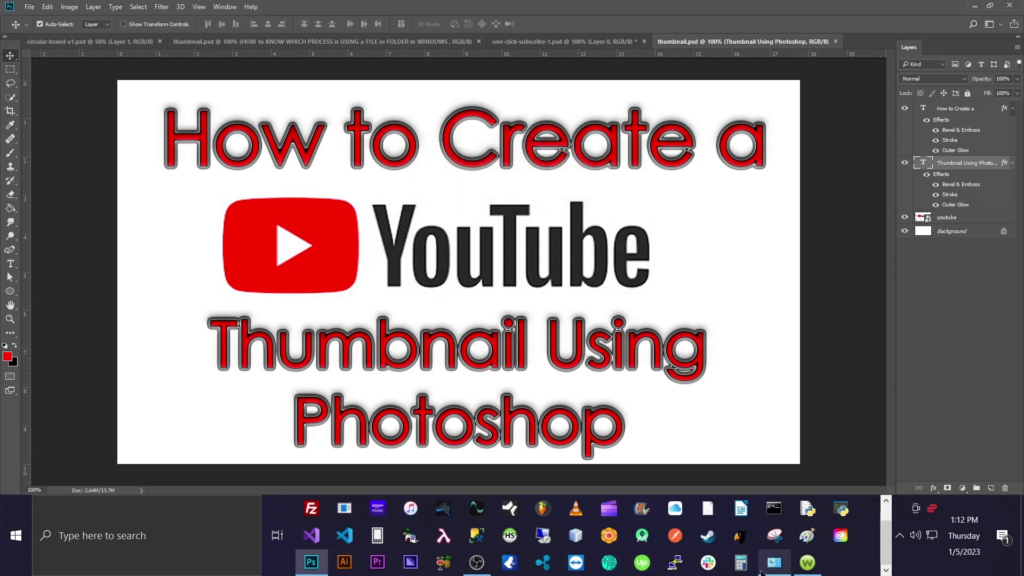
Open the black-circuit-board WEBP file in Paint and trim the white Shutterstock strip, leaving a 462 x 260 px canvas
left_click(807, 537)
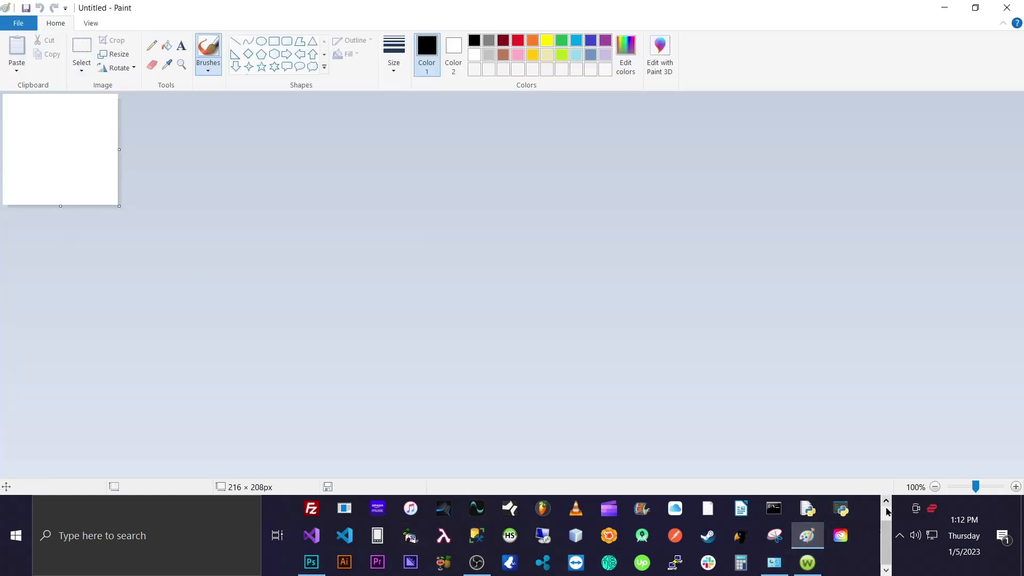
left_click(887, 506)
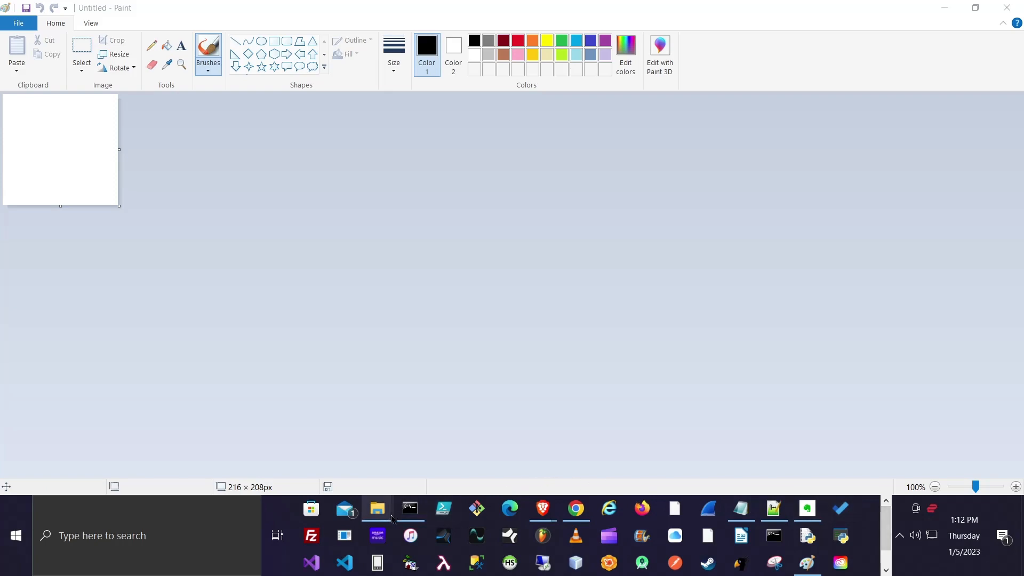
mouse_move(390, 517)
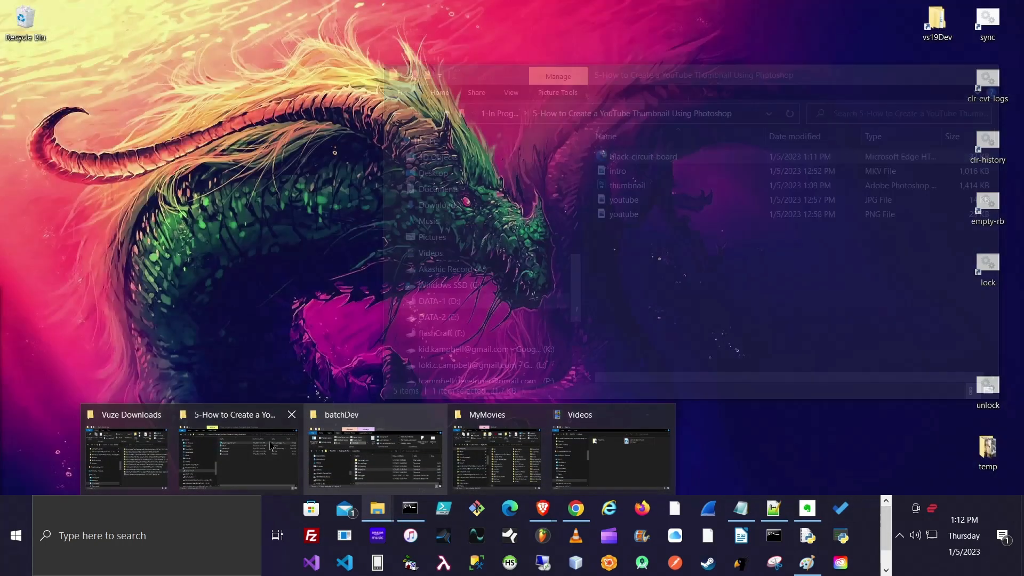
left_click(270, 446)
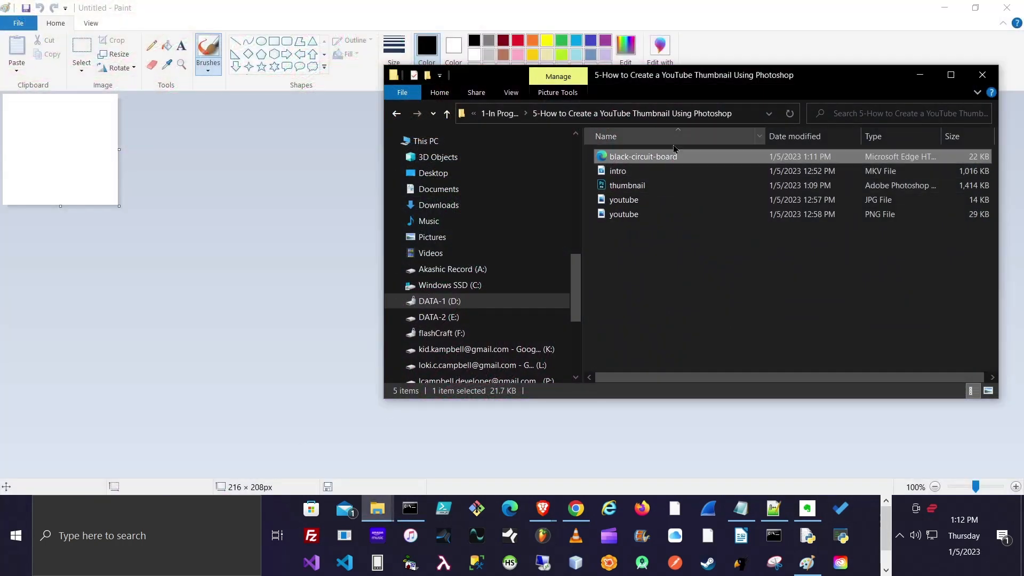
left_click_drag(682, 160, 107, 170)
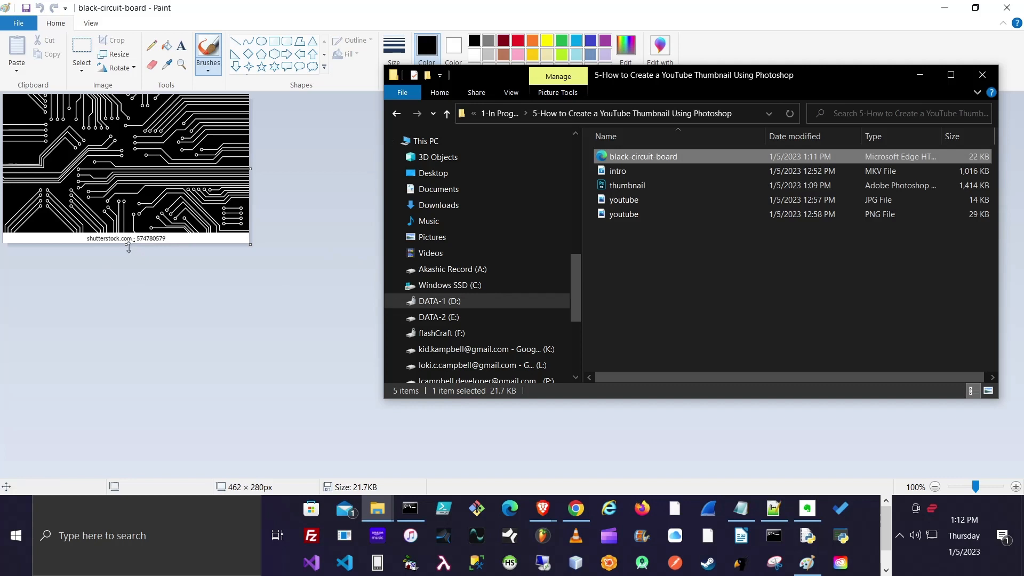
left_click_drag(128, 248, 126, 232)
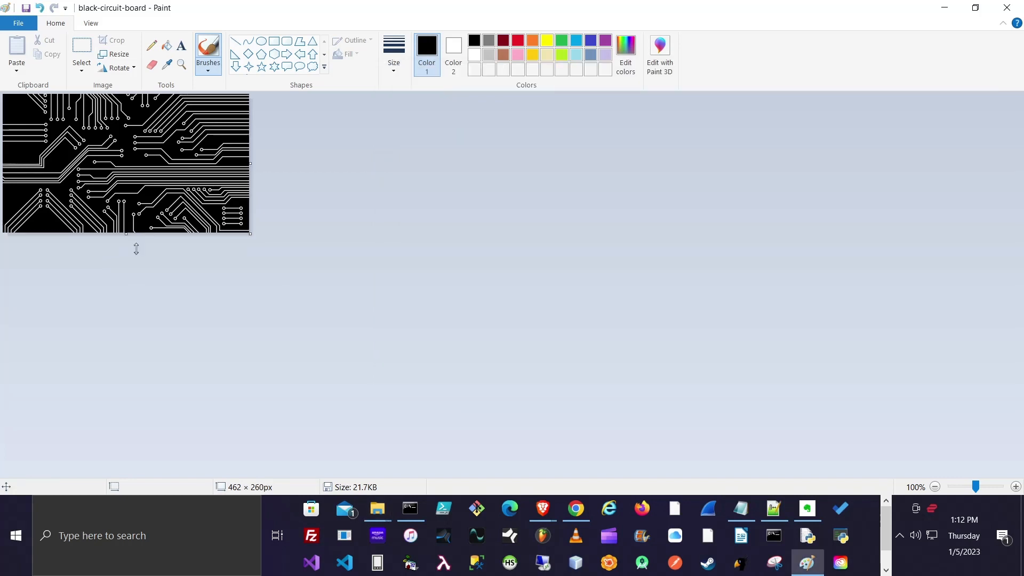
Save the trimmed circuit board image as a PNG named black-circuit-board in the project folder and close Paint
left_click(24, 27)
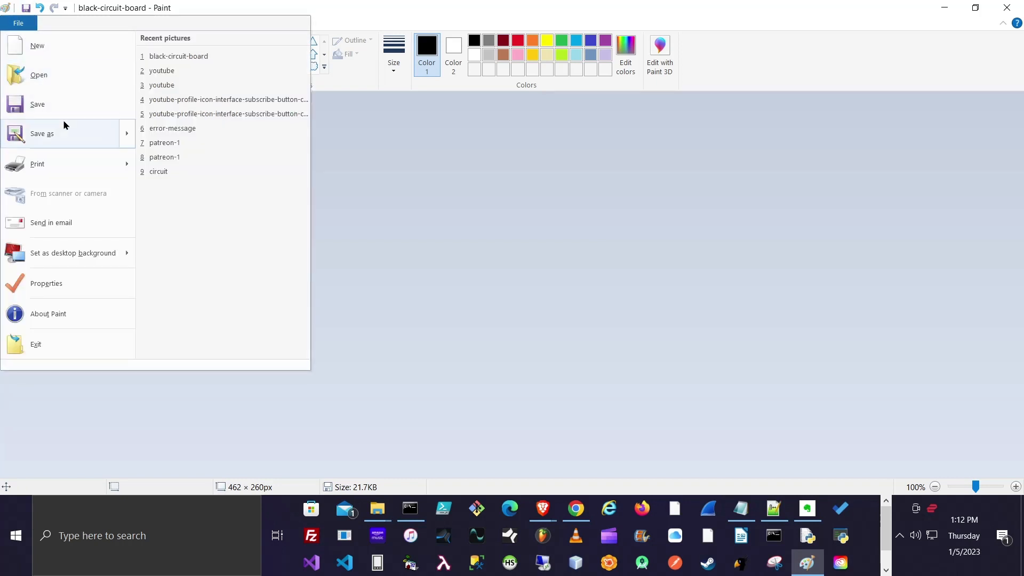
mouse_move(80, 123)
left_click(239, 67)
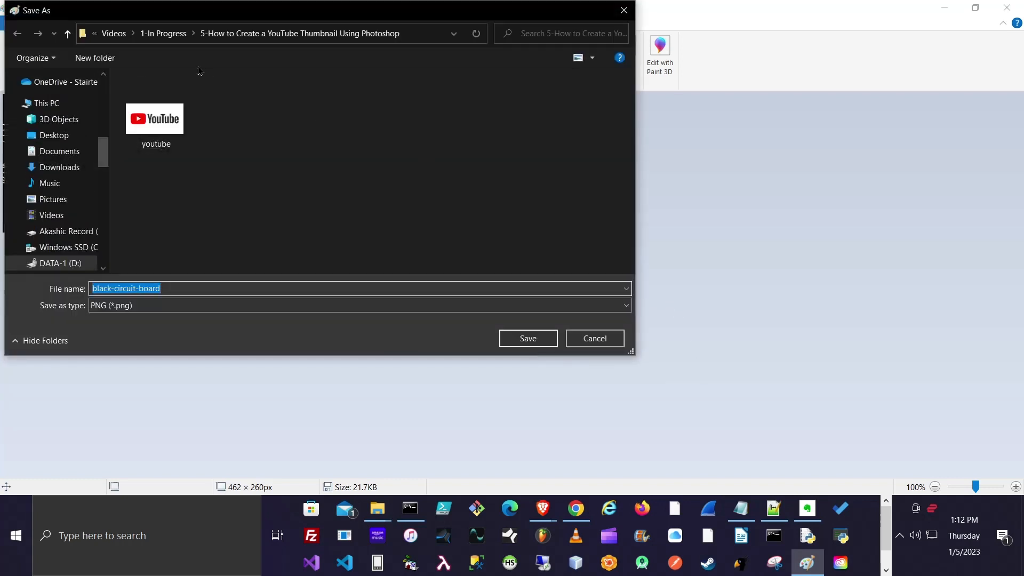
left_click(552, 335)
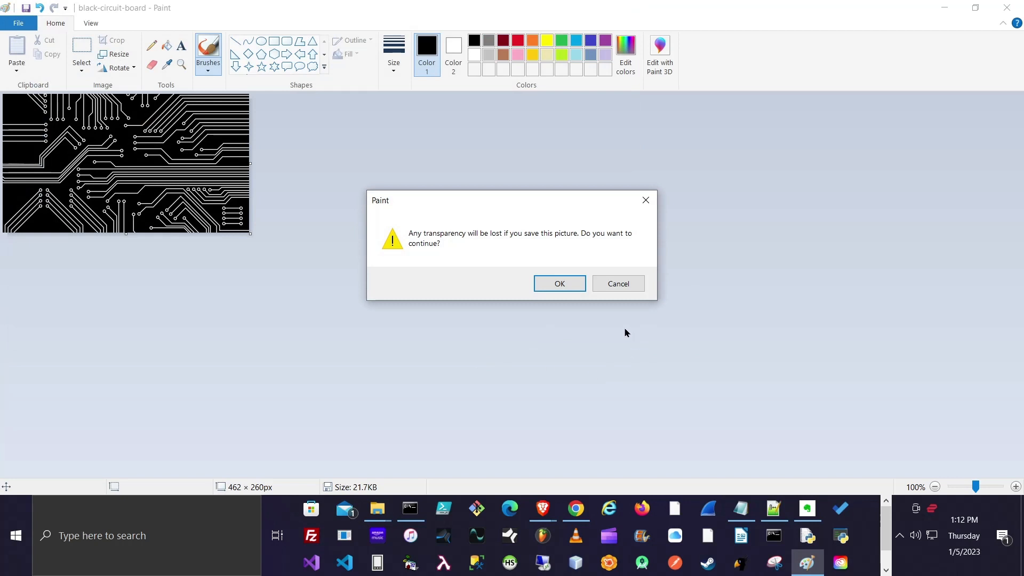
left_click(559, 283)
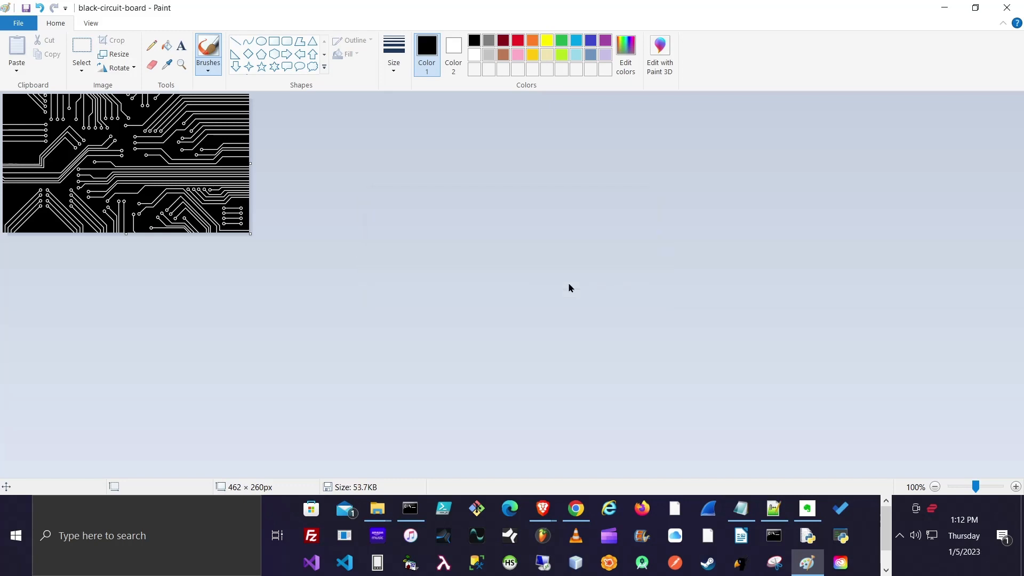
left_click(1012, 10)
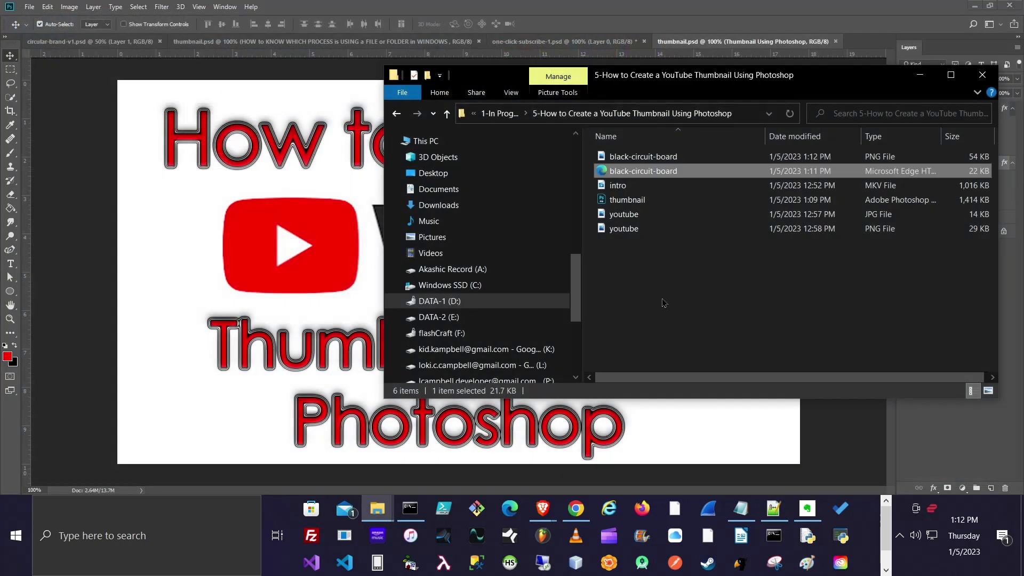
Place the black-circuit-board PNG from File Explorer into the Photoshop thumbnail document
left_click(874, 156)
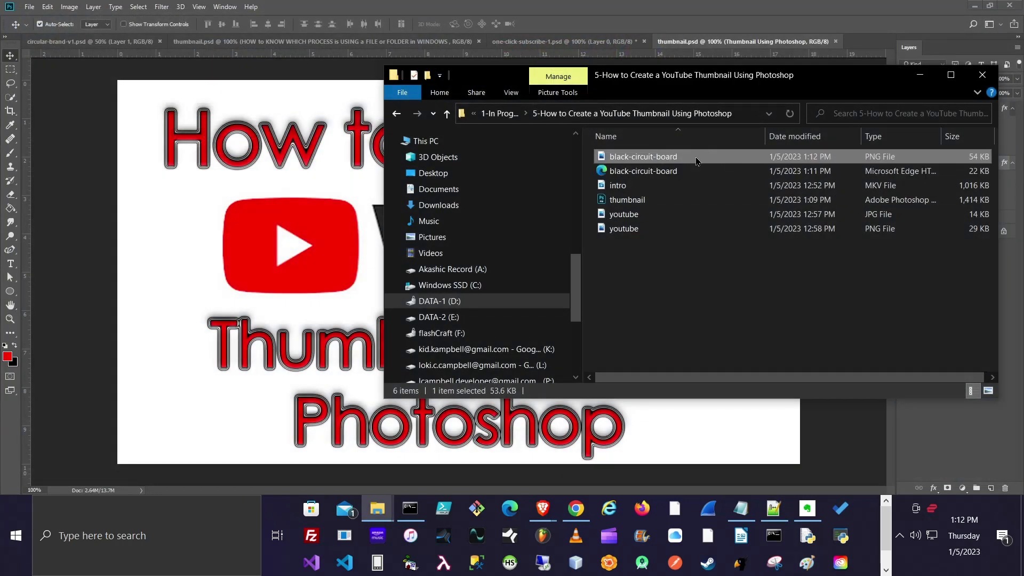
left_click_drag(696, 161, 262, 263)
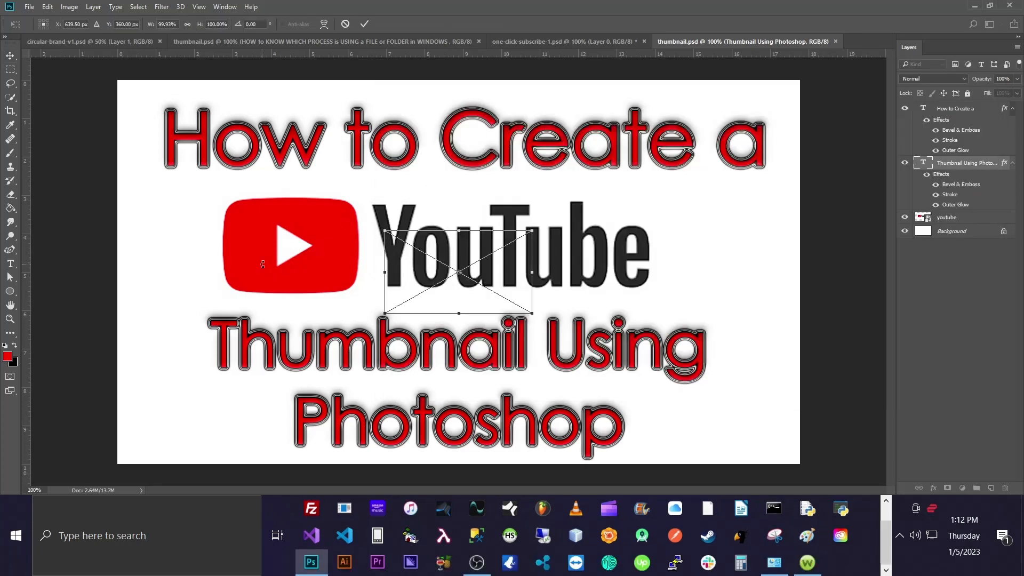